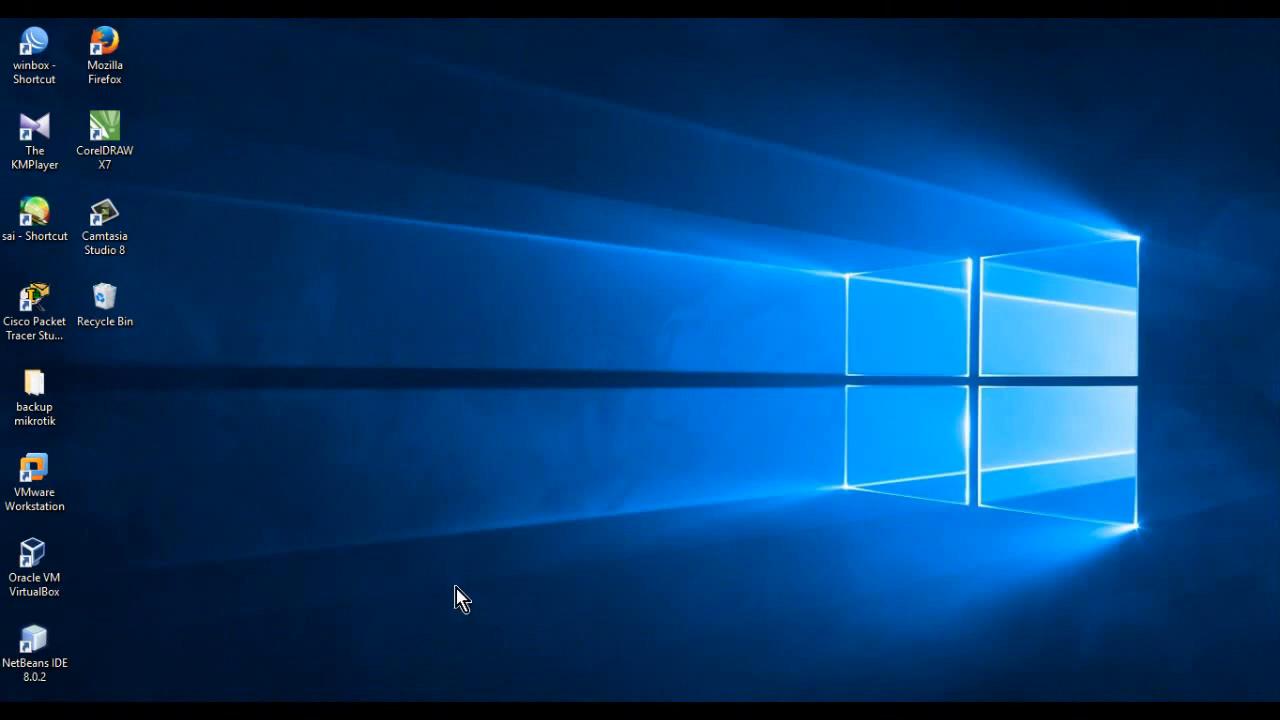
View the network topology diagram 1N.PNG and close the WinBox session that is already open
click(343, 712)
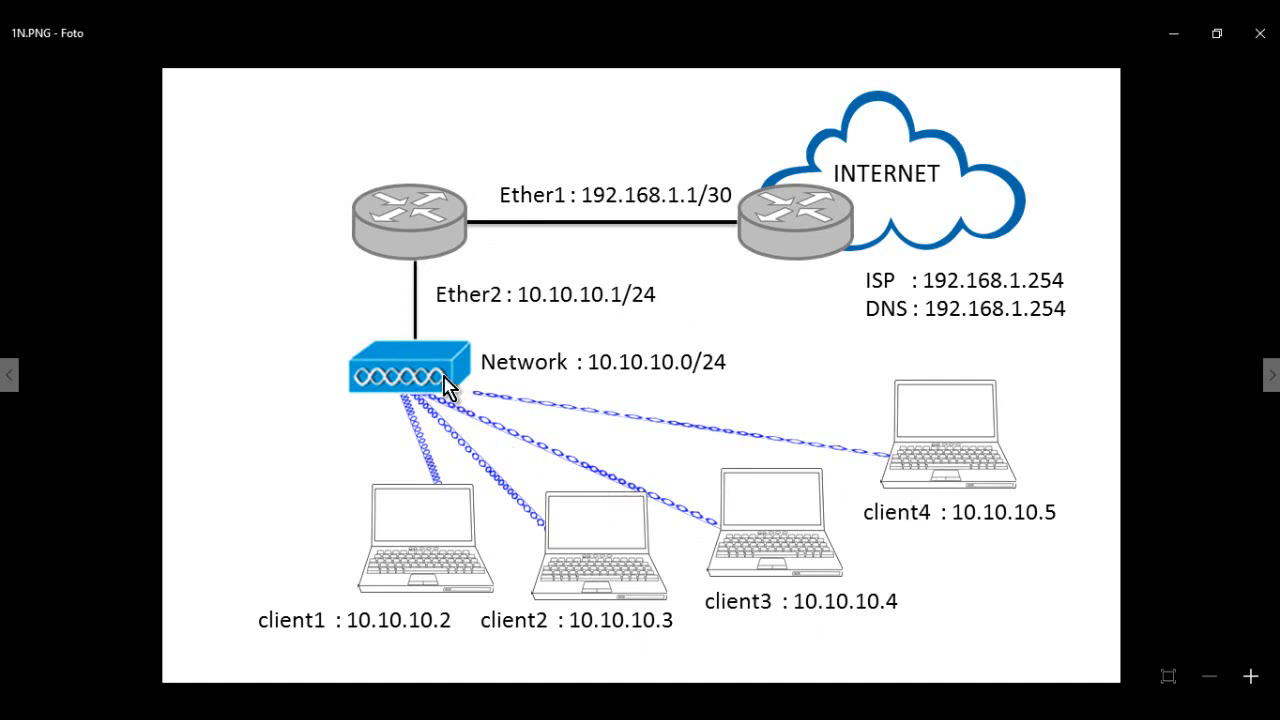
click(1175, 35)
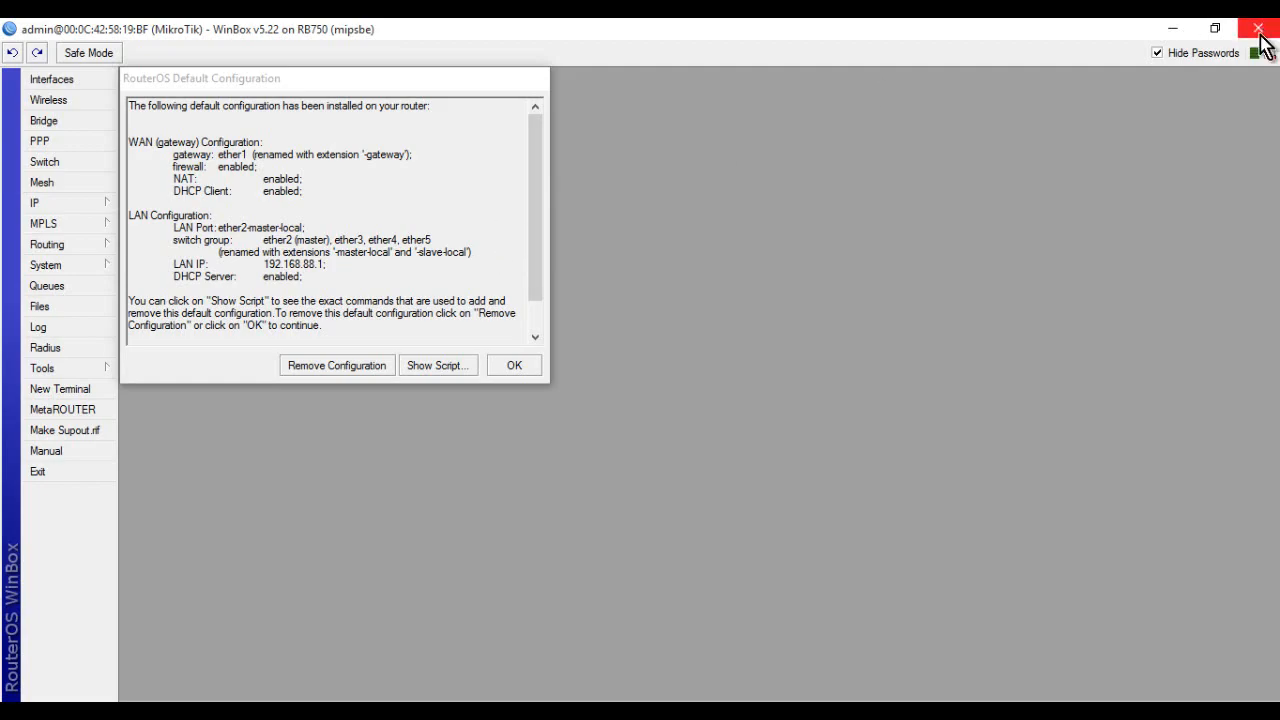
click(1260, 36)
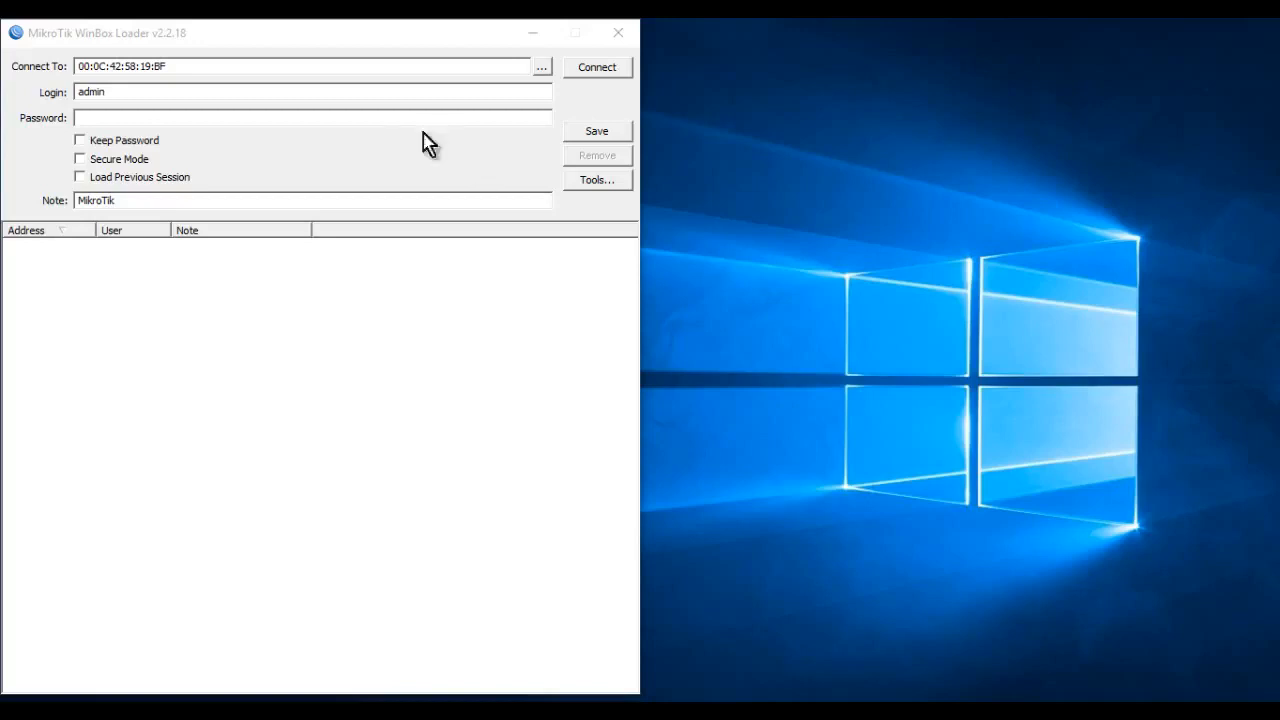
Connect to the discovered RB750 router by its MAC address 00:0C:42:58:19:BF with the admin login
click(546, 67)
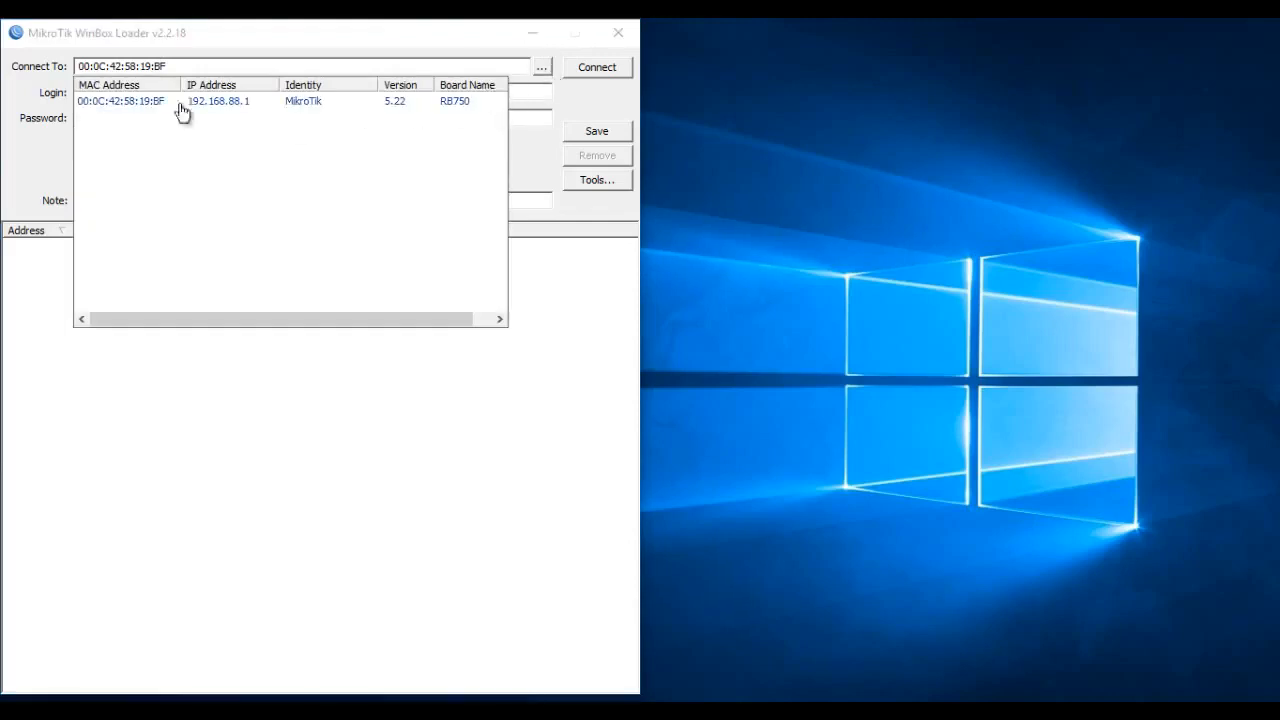
click(100, 108)
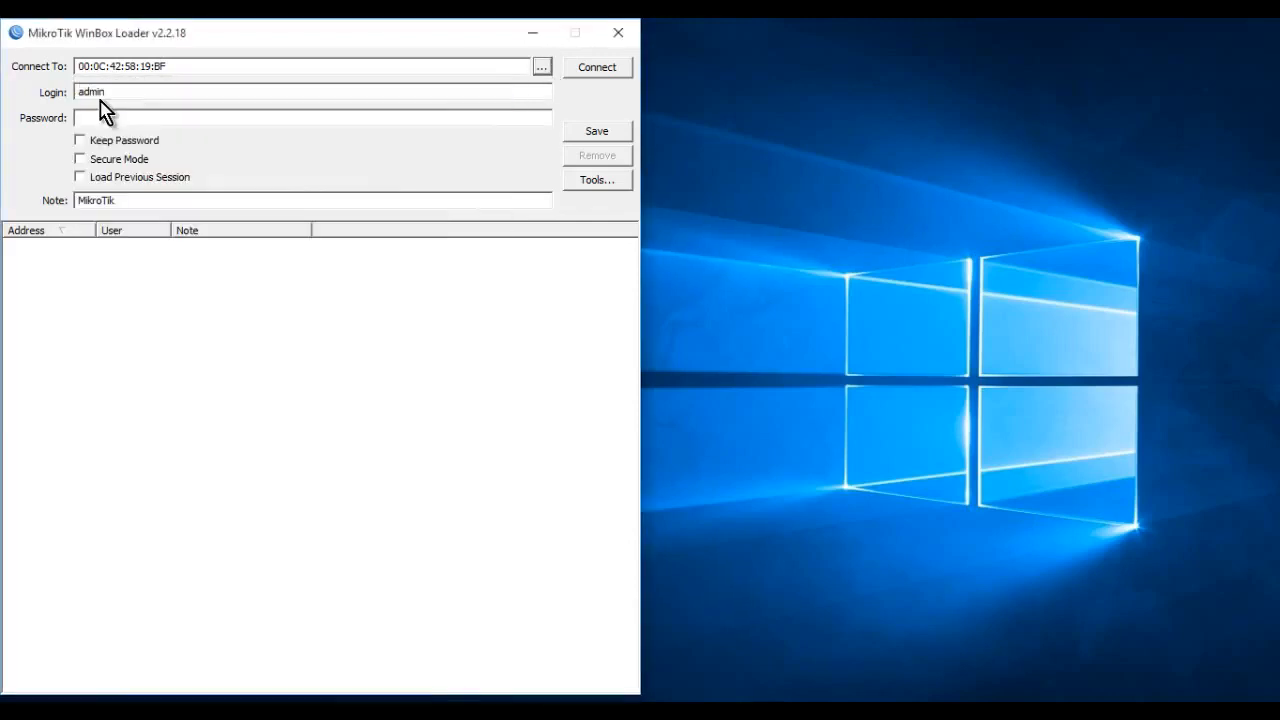
click(620, 70)
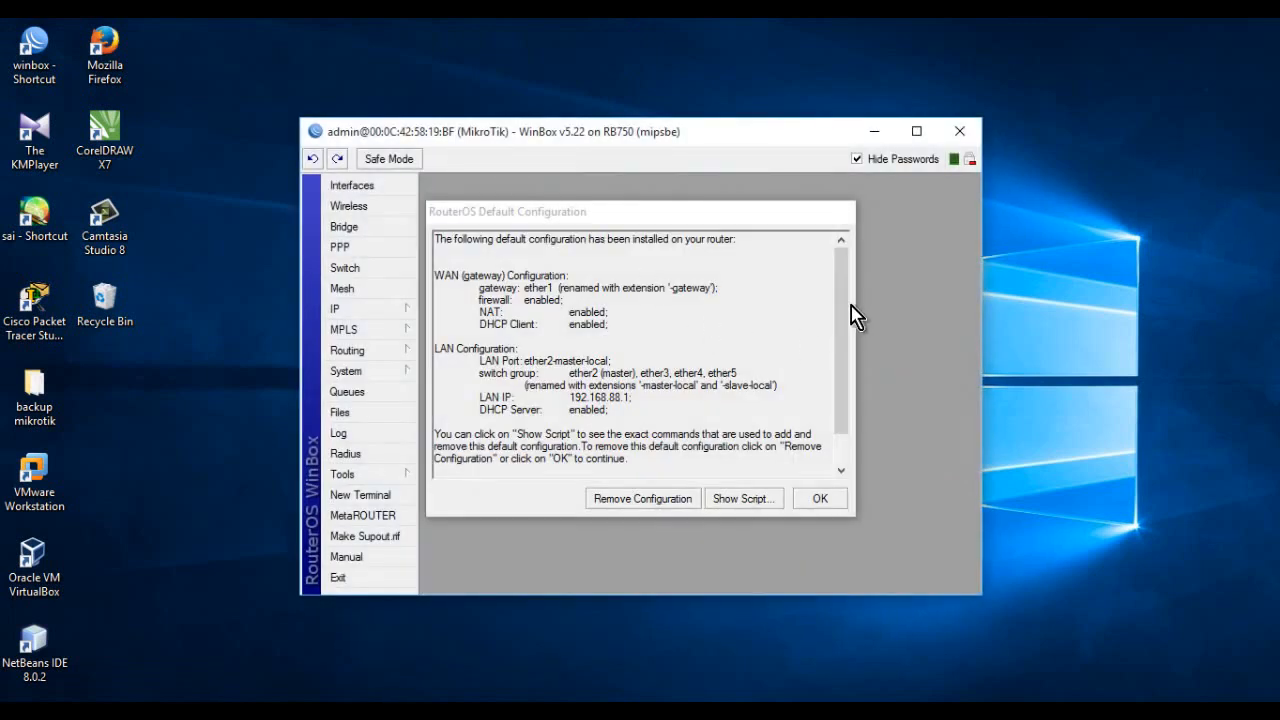
Read through the RouterOS default configuration notice and remove the default configuration from the router
drag(845, 307, 834, 250)
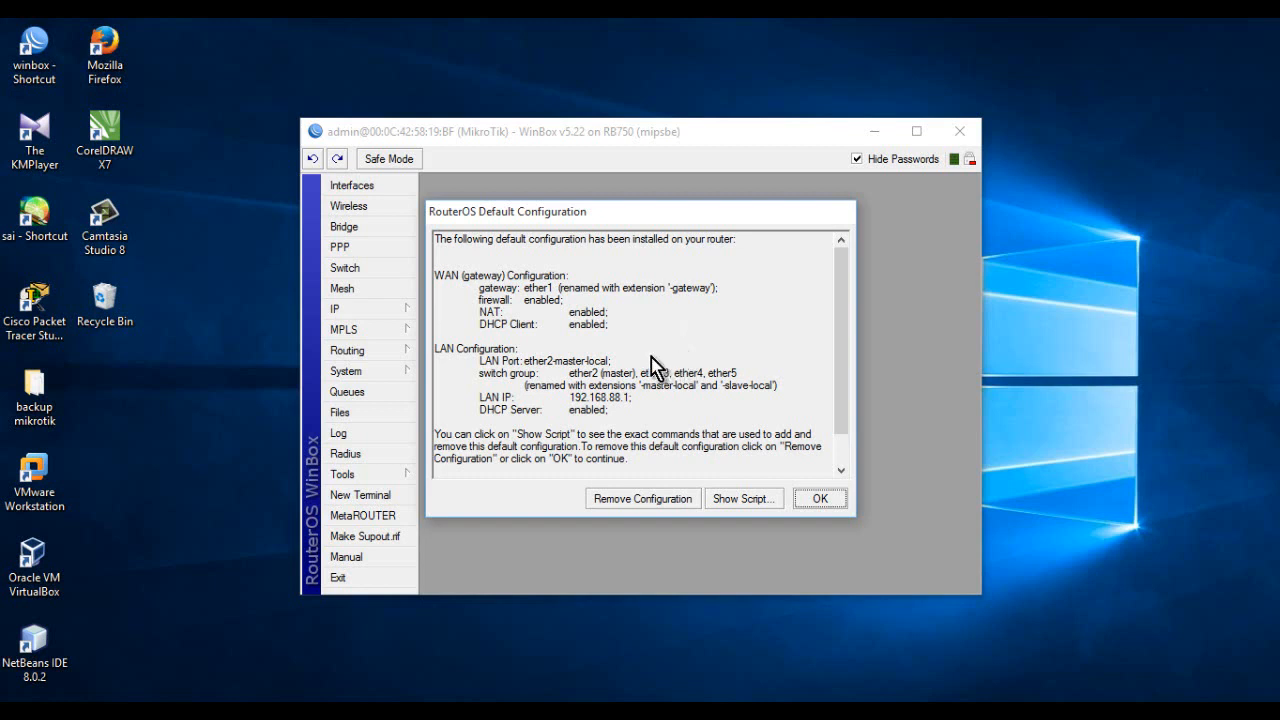
drag(633, 212, 633, 192)
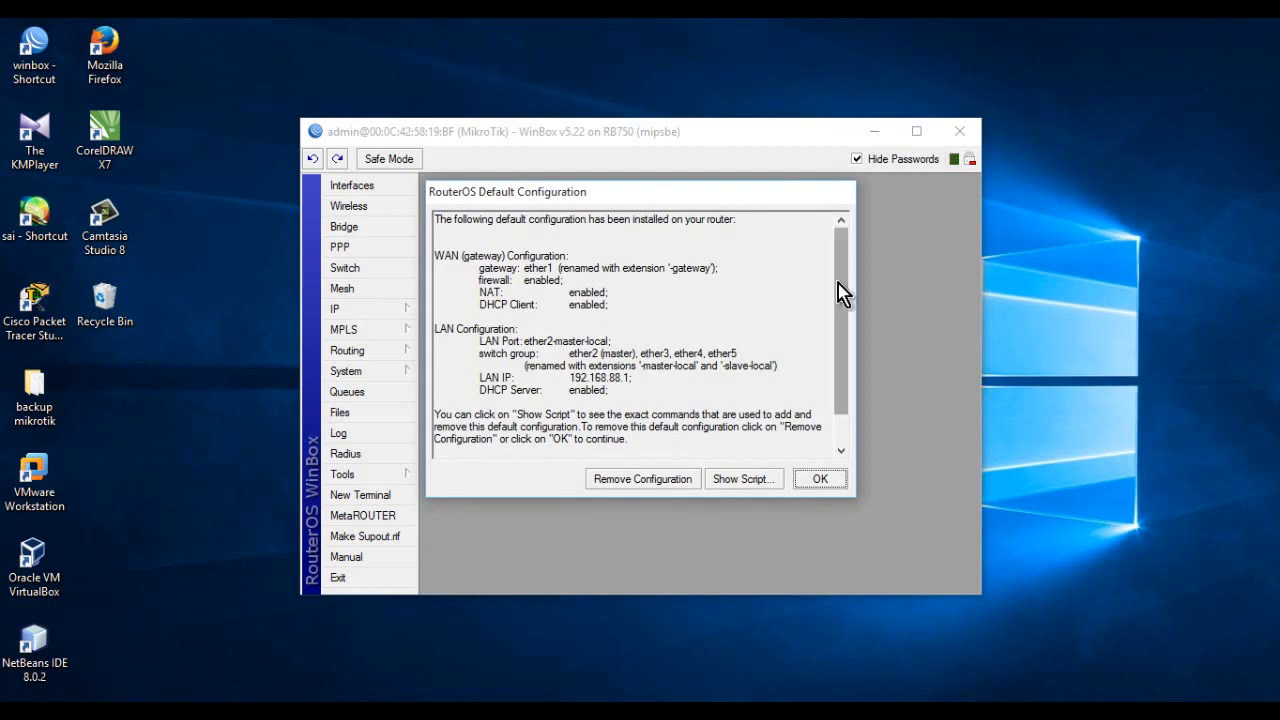
drag(840, 292, 823, 363)
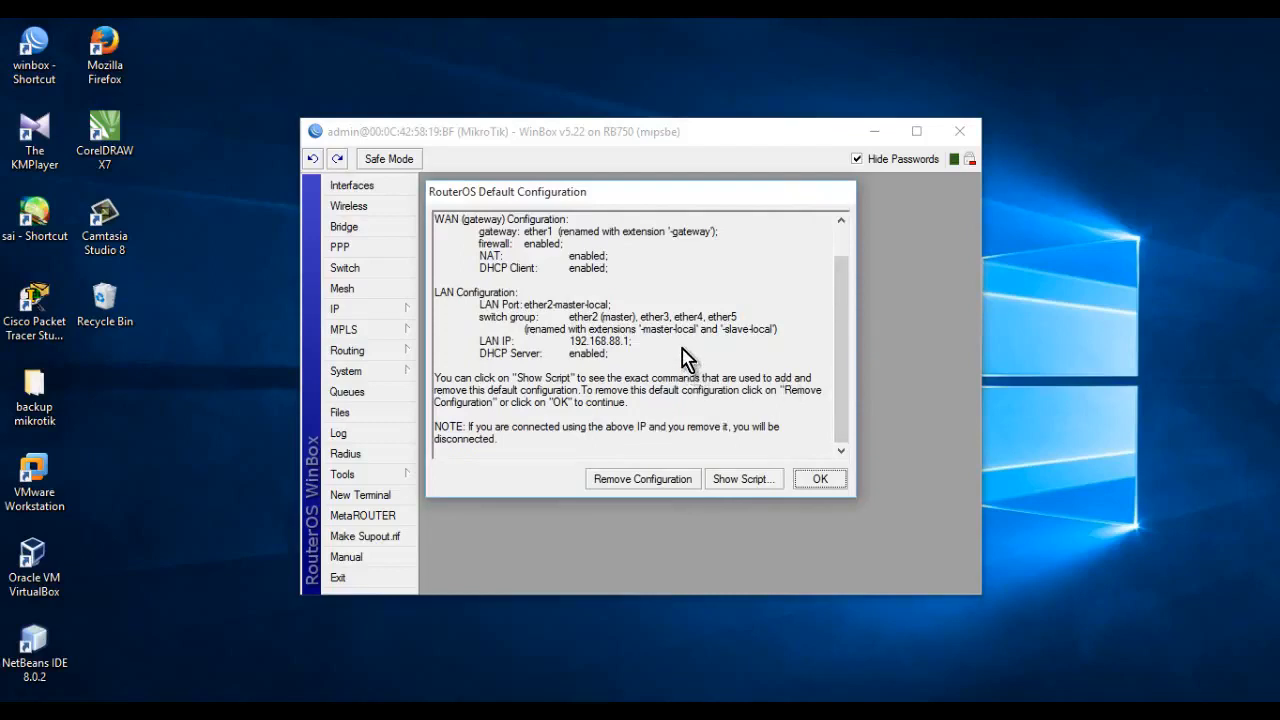
click(643, 479)
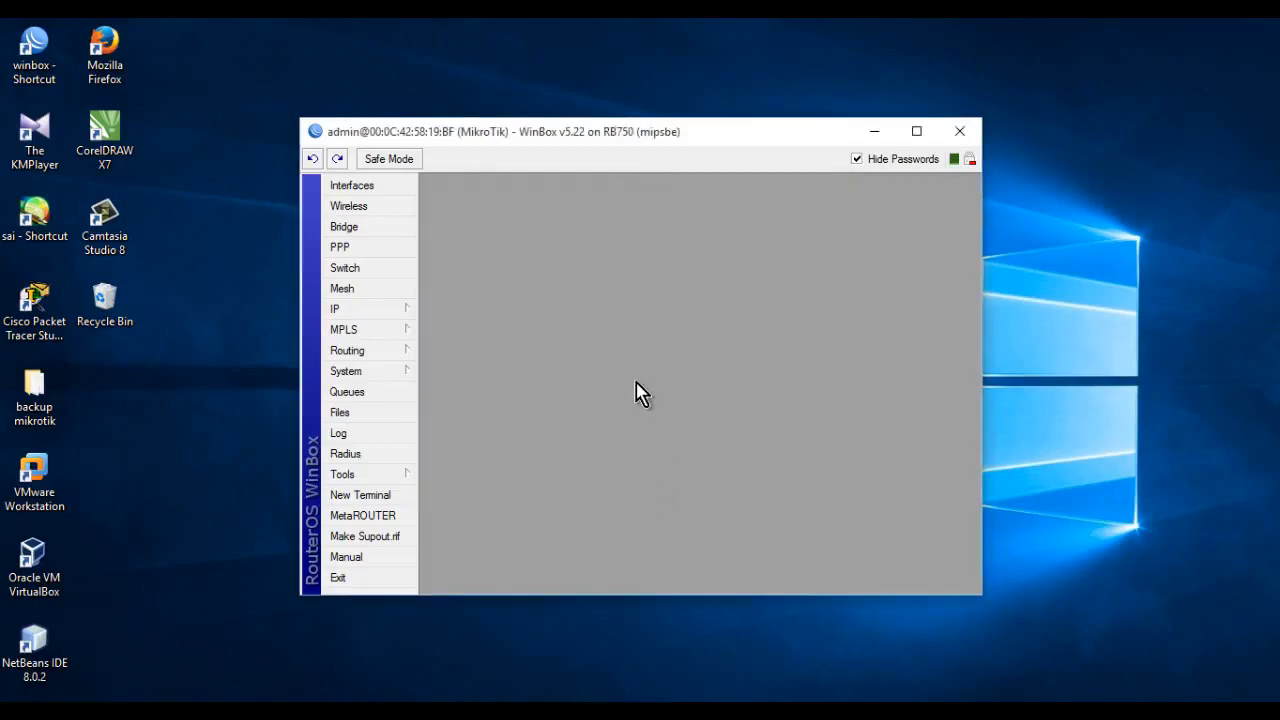
Show the router's interface list, go through ether2 to ether5, and compare them with the topology diagram
click(380, 187)
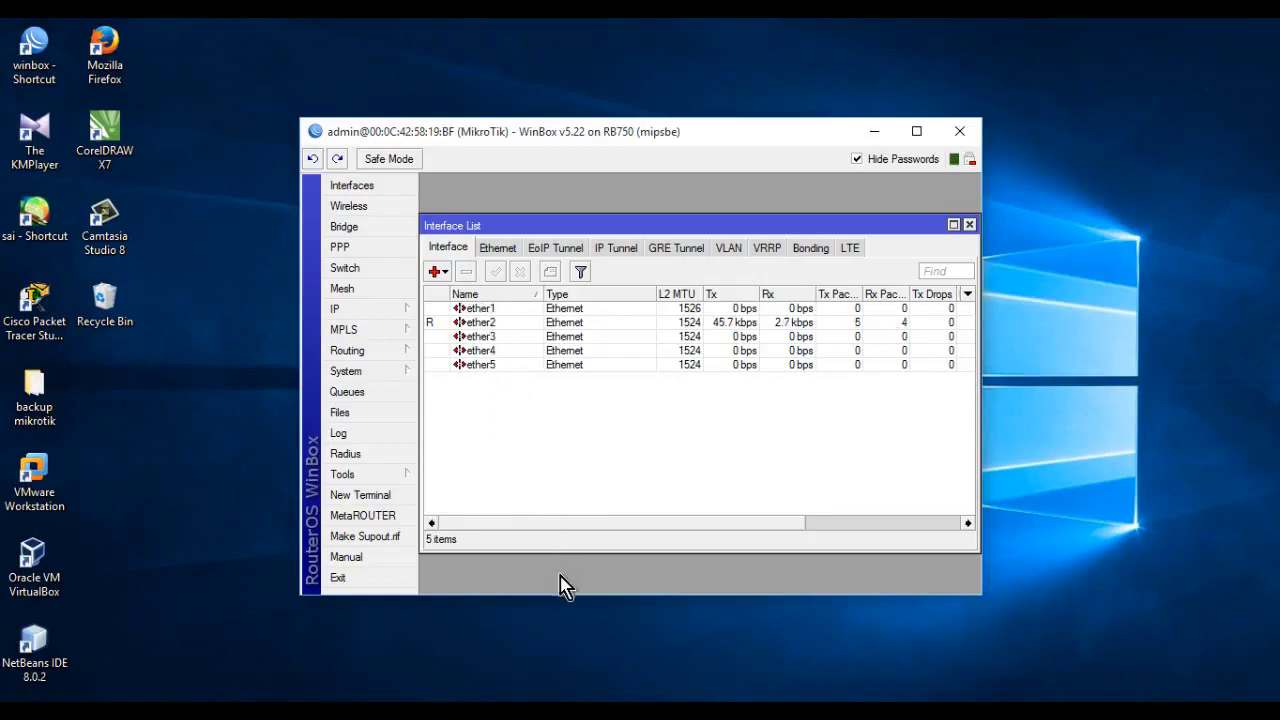
click(505, 323)
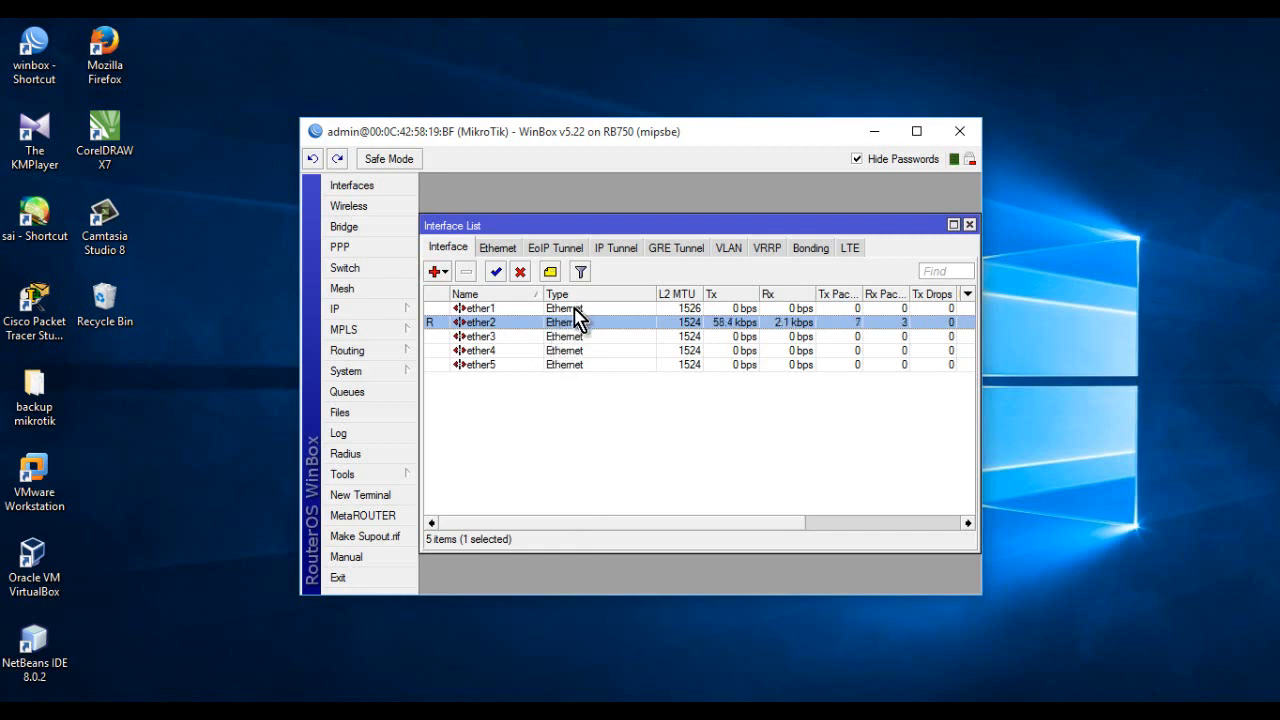
click(564, 339)
click(561, 354)
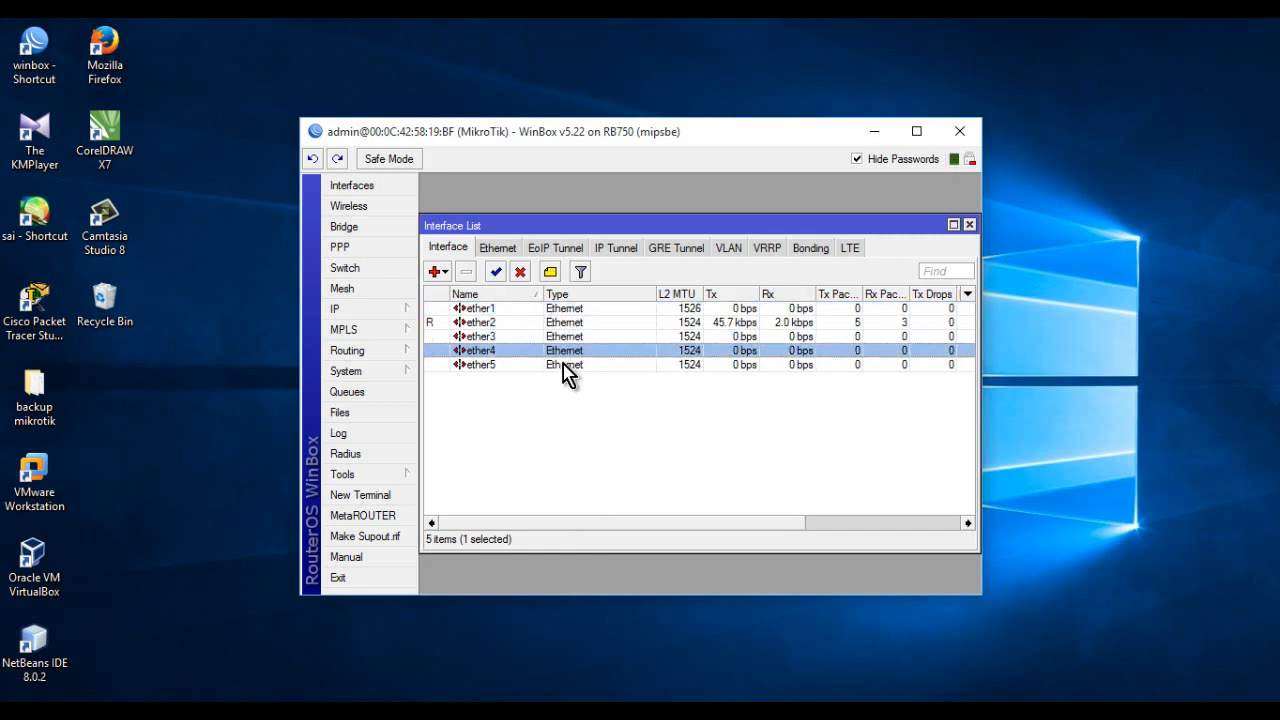
click(566, 364)
click(665, 450)
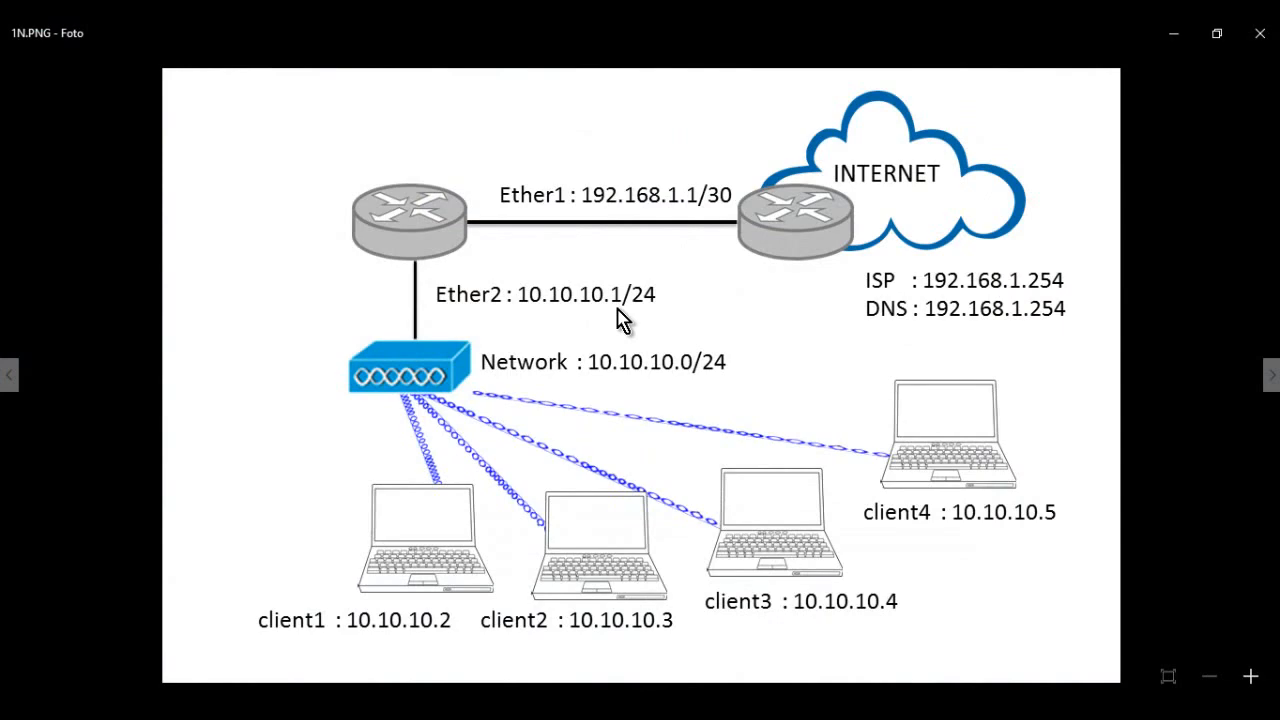
click(1178, 38)
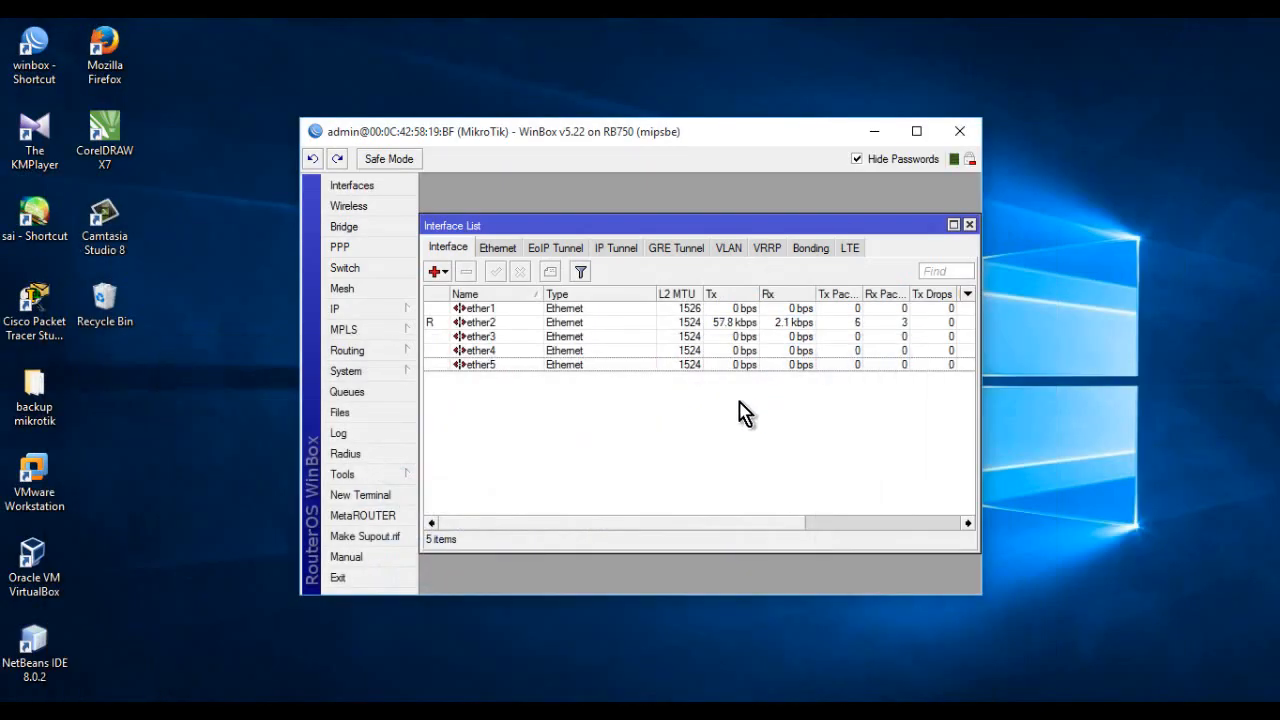
Open the router's IP address list and move its window clear of the interface names
click(352, 318)
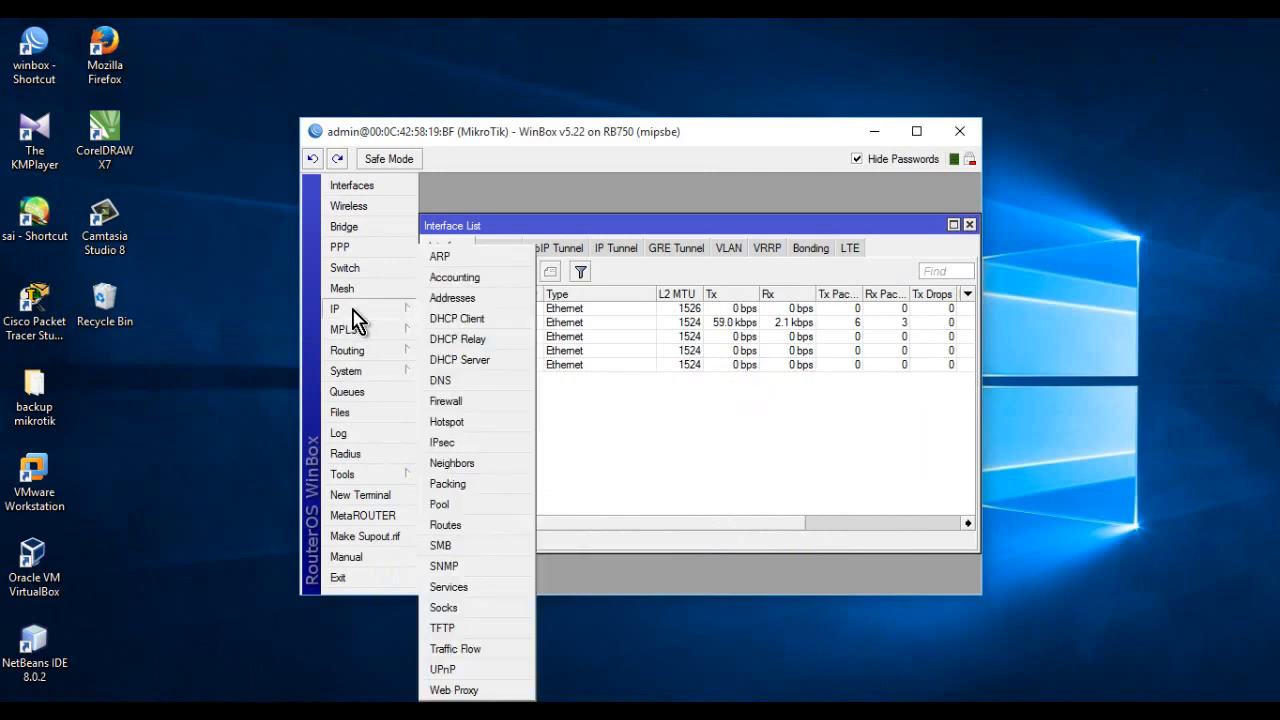
click(720, 428)
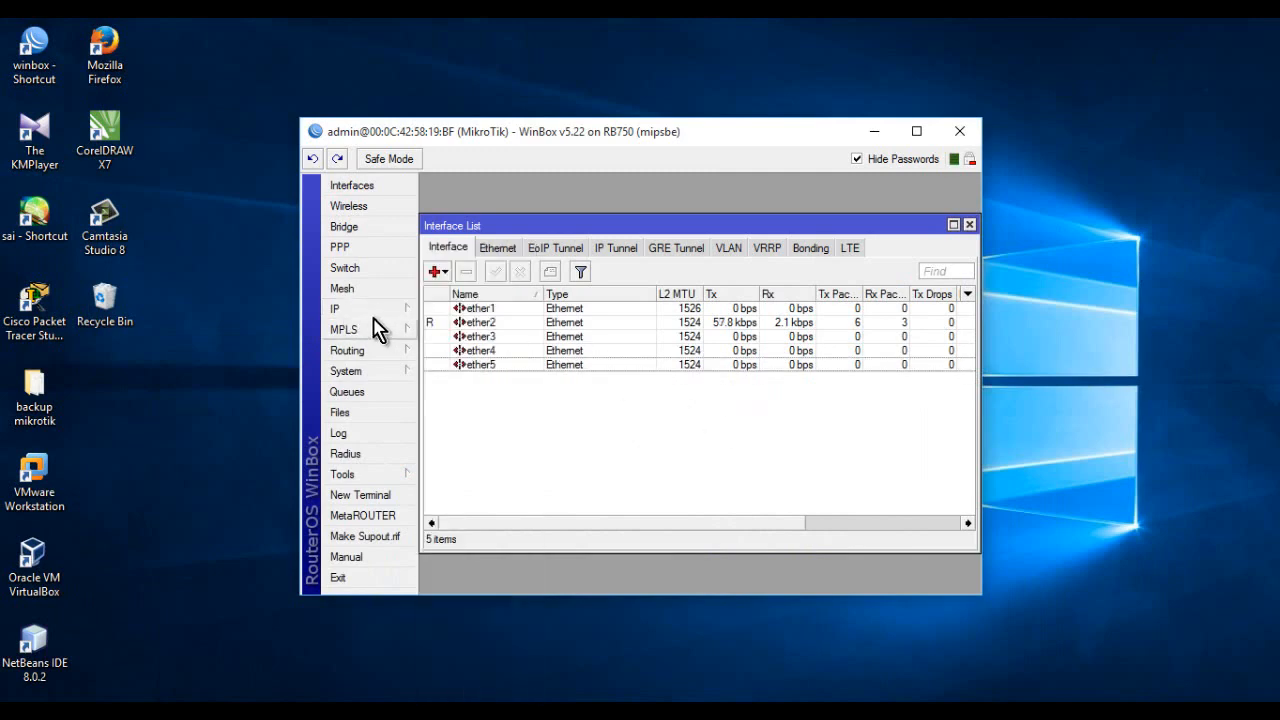
mouse_move(391, 315)
click(445, 298)
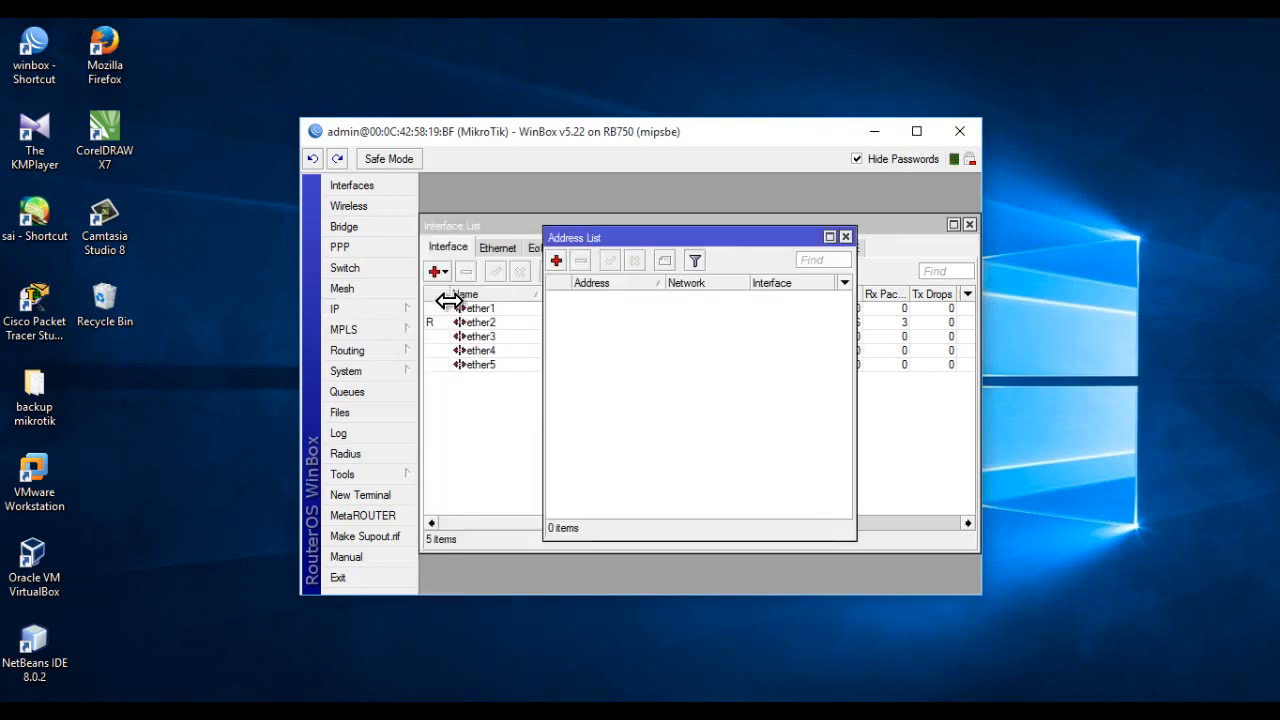
drag(654, 237, 708, 200)
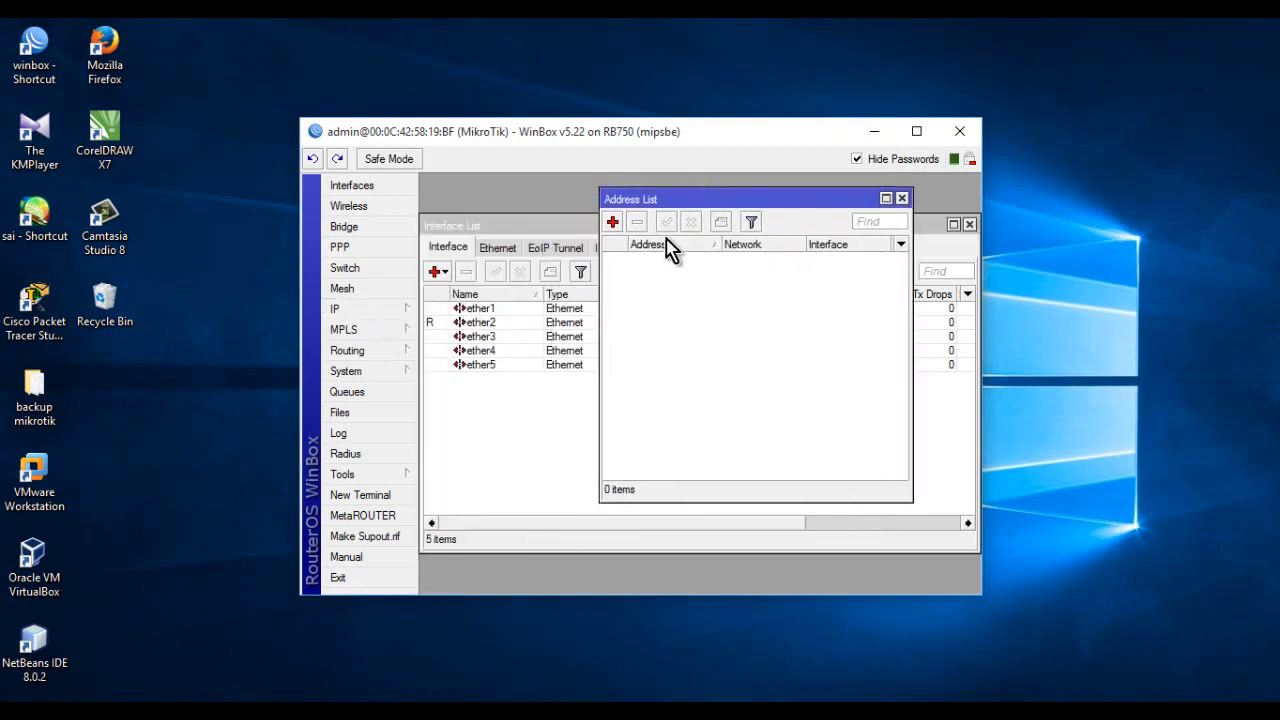
Add the IP address 192.168.1.1/30 on interface ether1, taking the value from the topology diagram
click(612, 221)
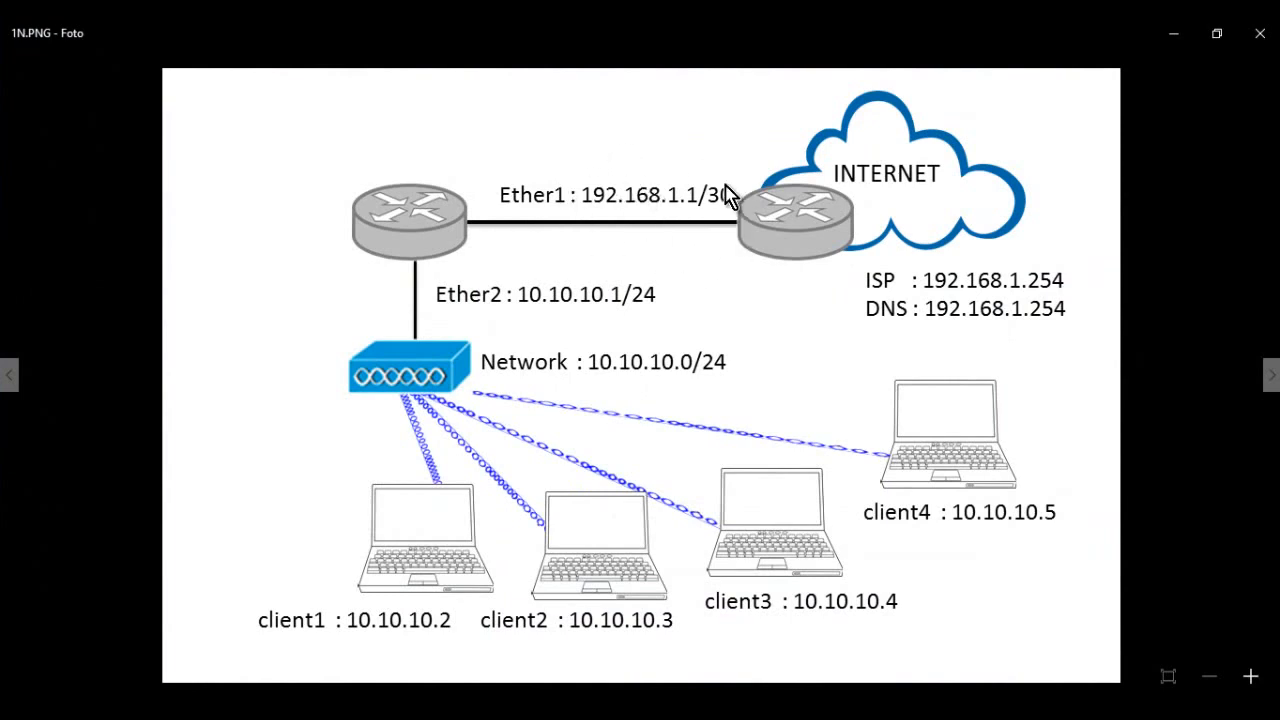
key(alt+Tab)
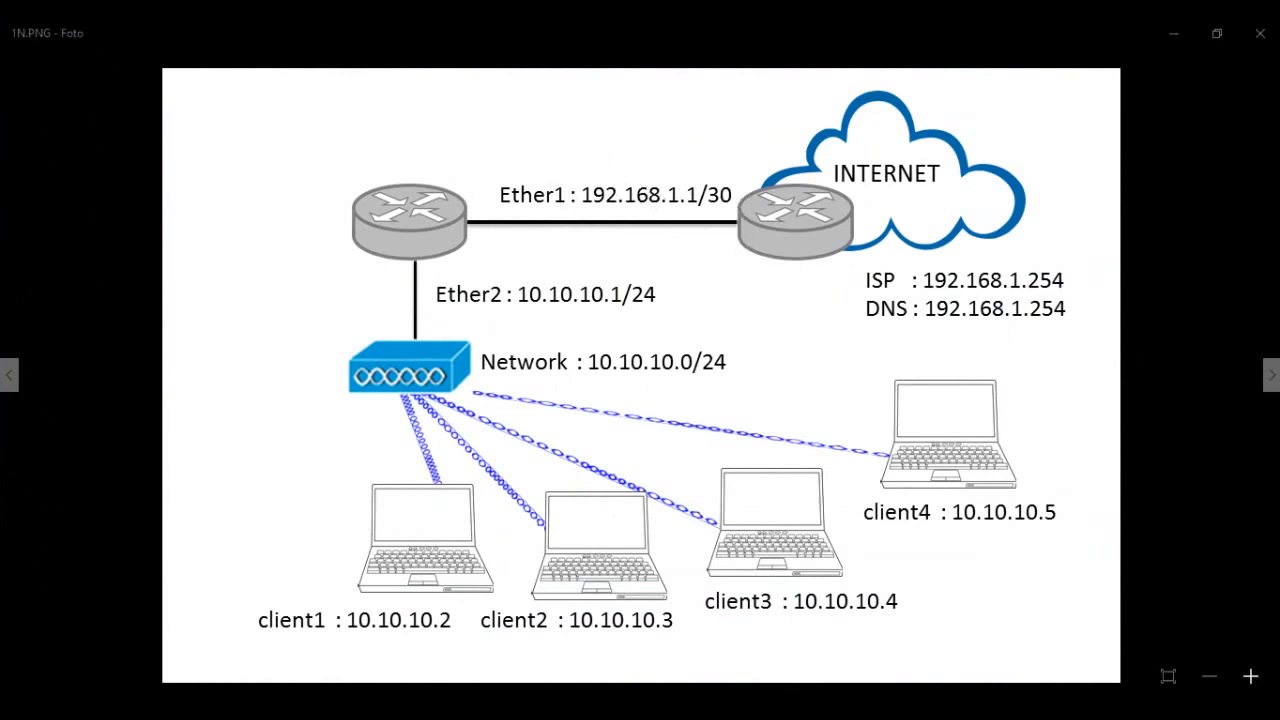
text(192.)
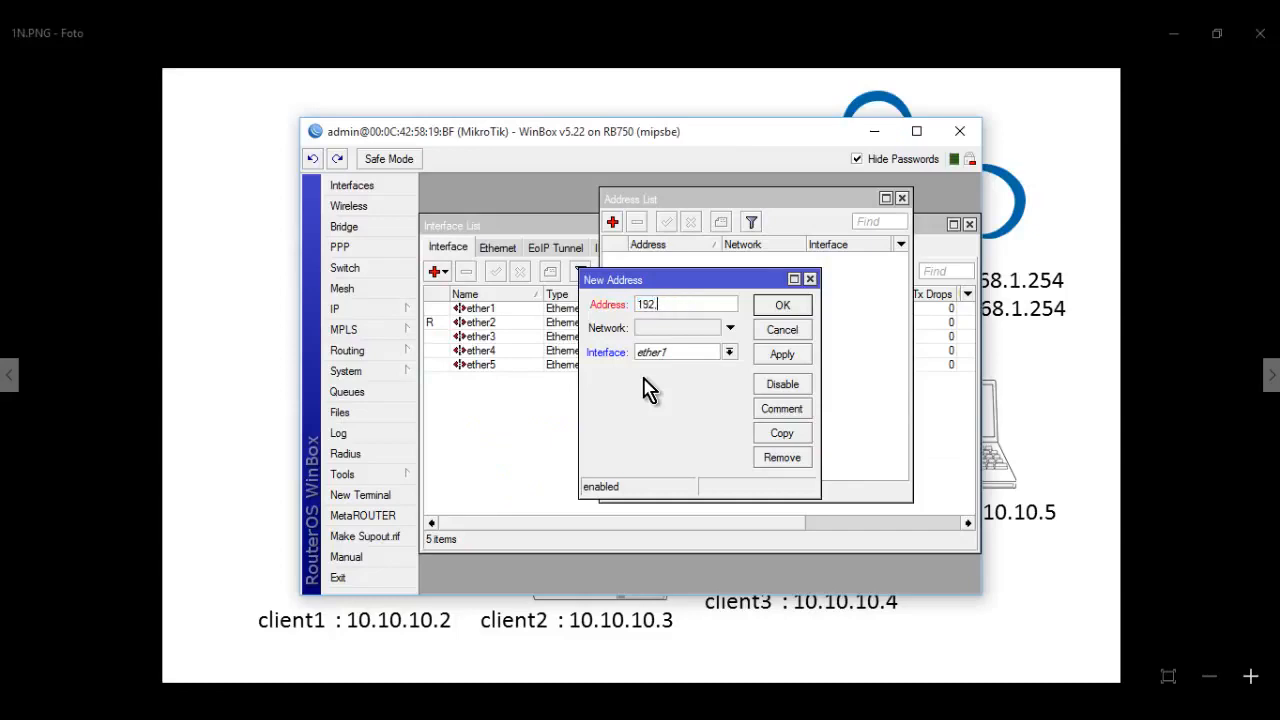
key(BackSpace)
click(345, 717)
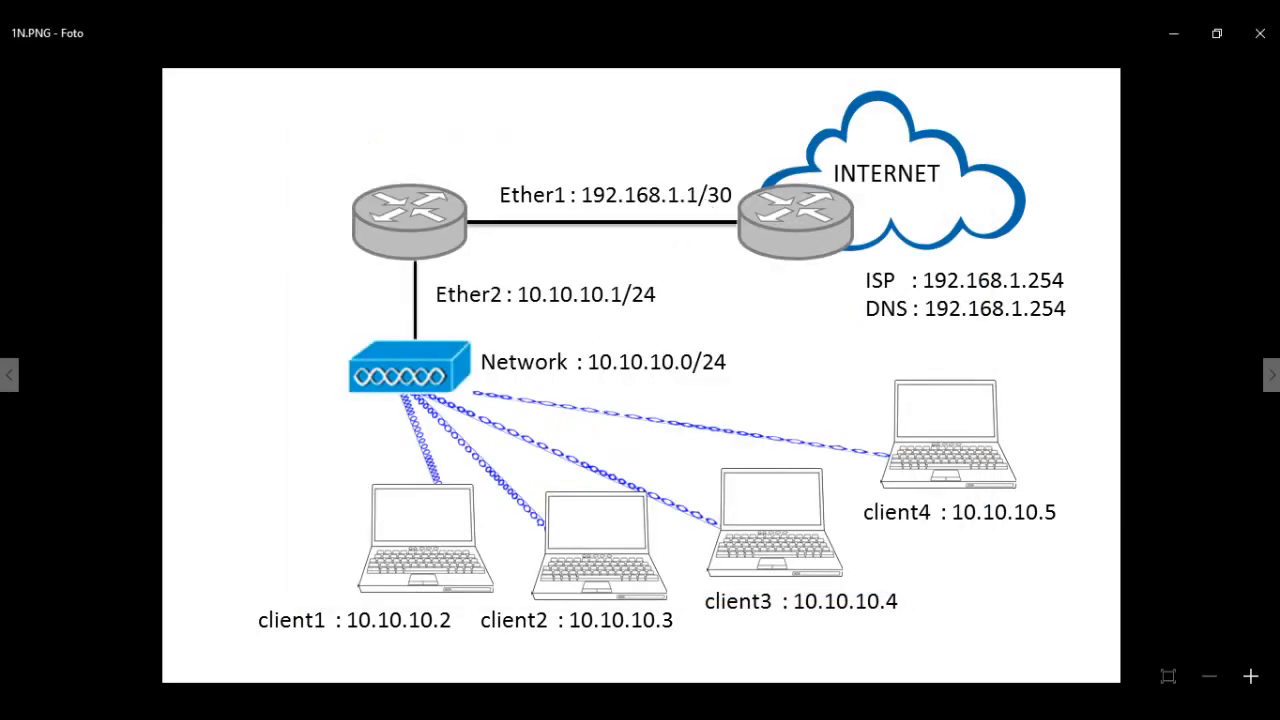
click(390, 717)
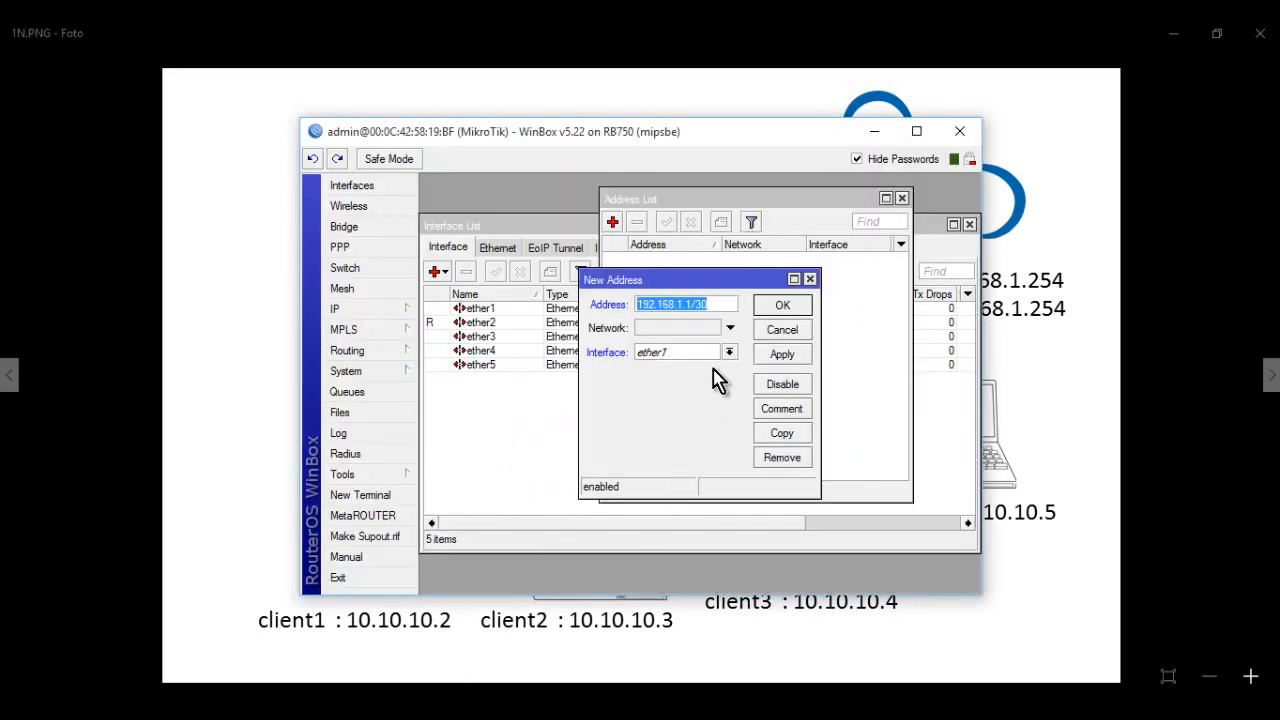
click(691, 356)
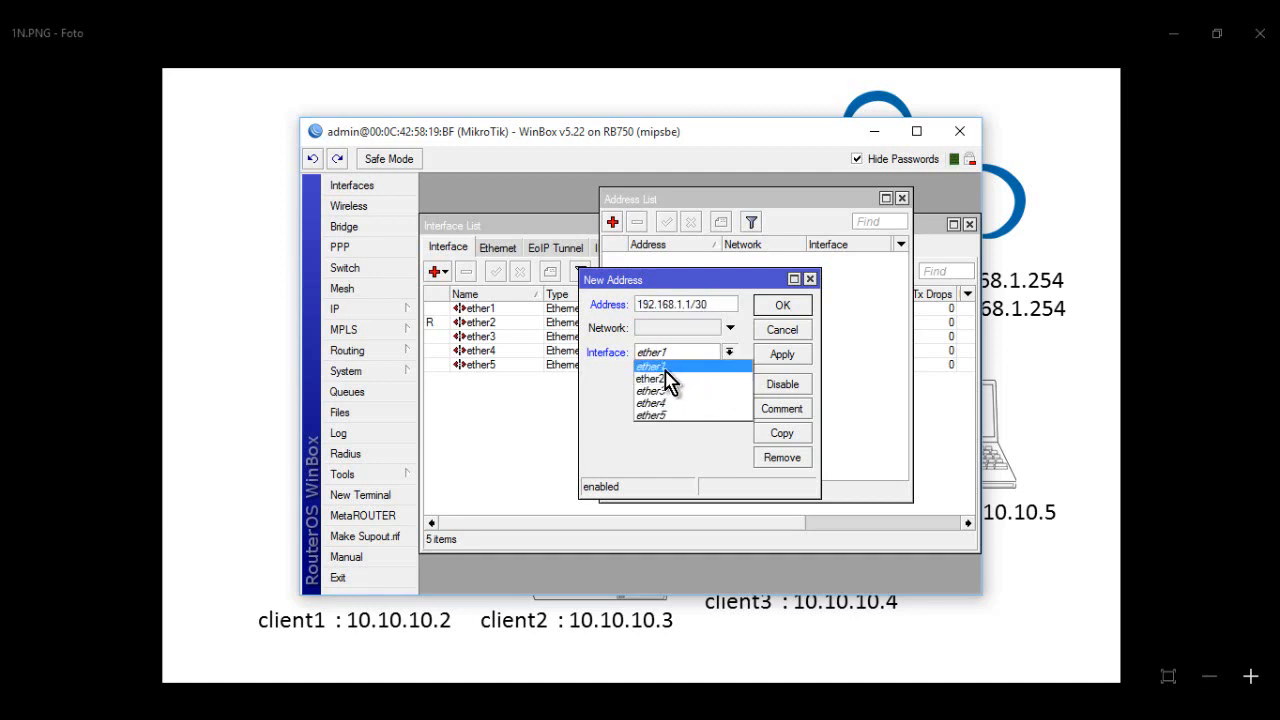
click(664, 369)
click(797, 360)
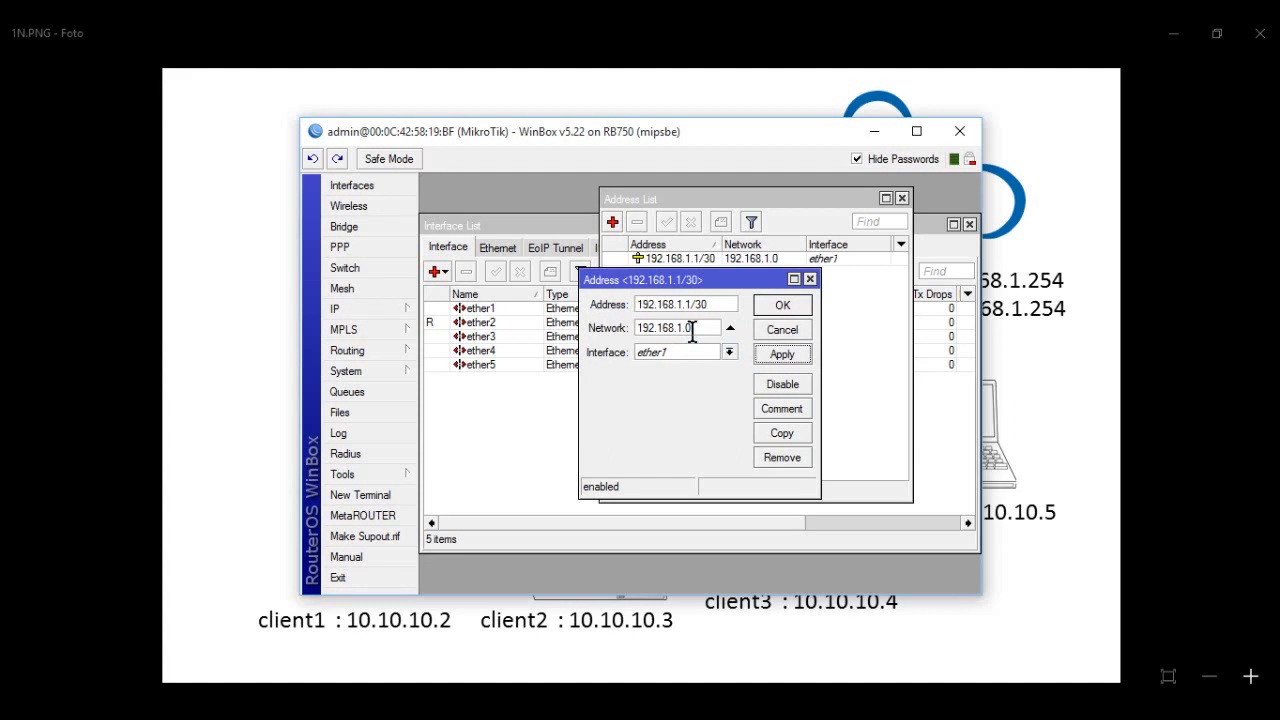
click(783, 306)
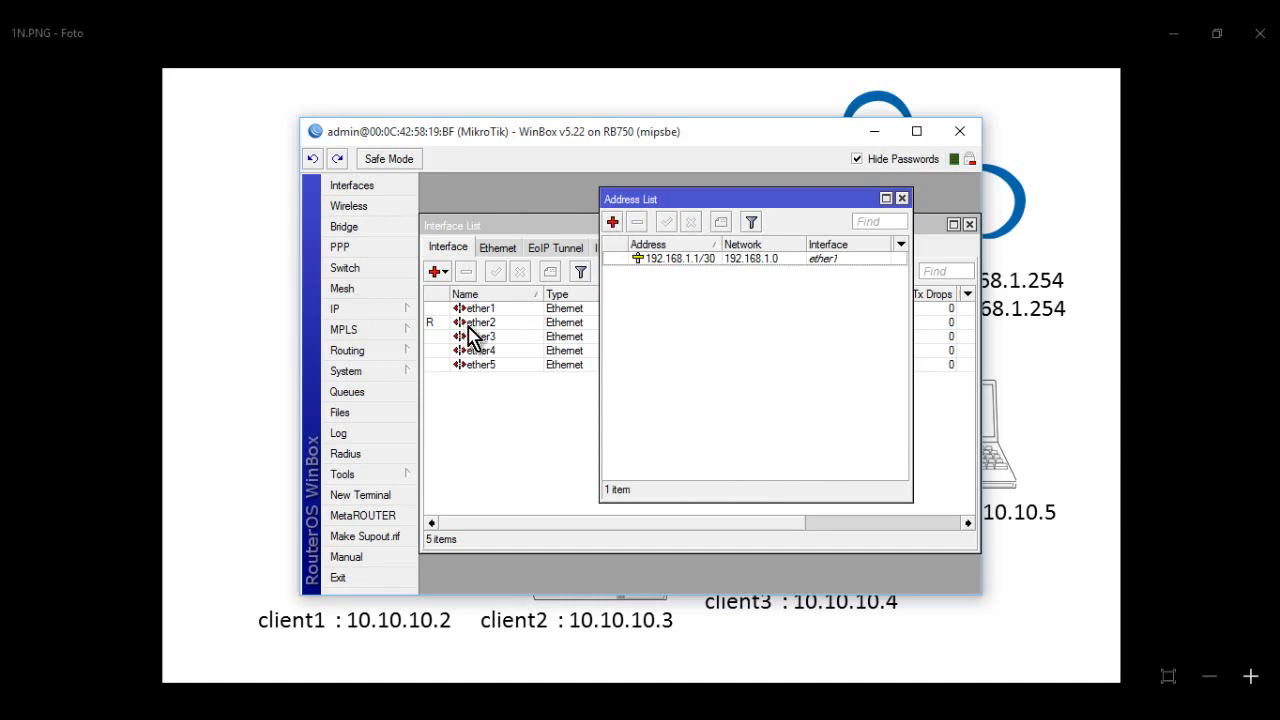
Add the IP address 10.10.10.1/24 on interface ether2
click(613, 223)
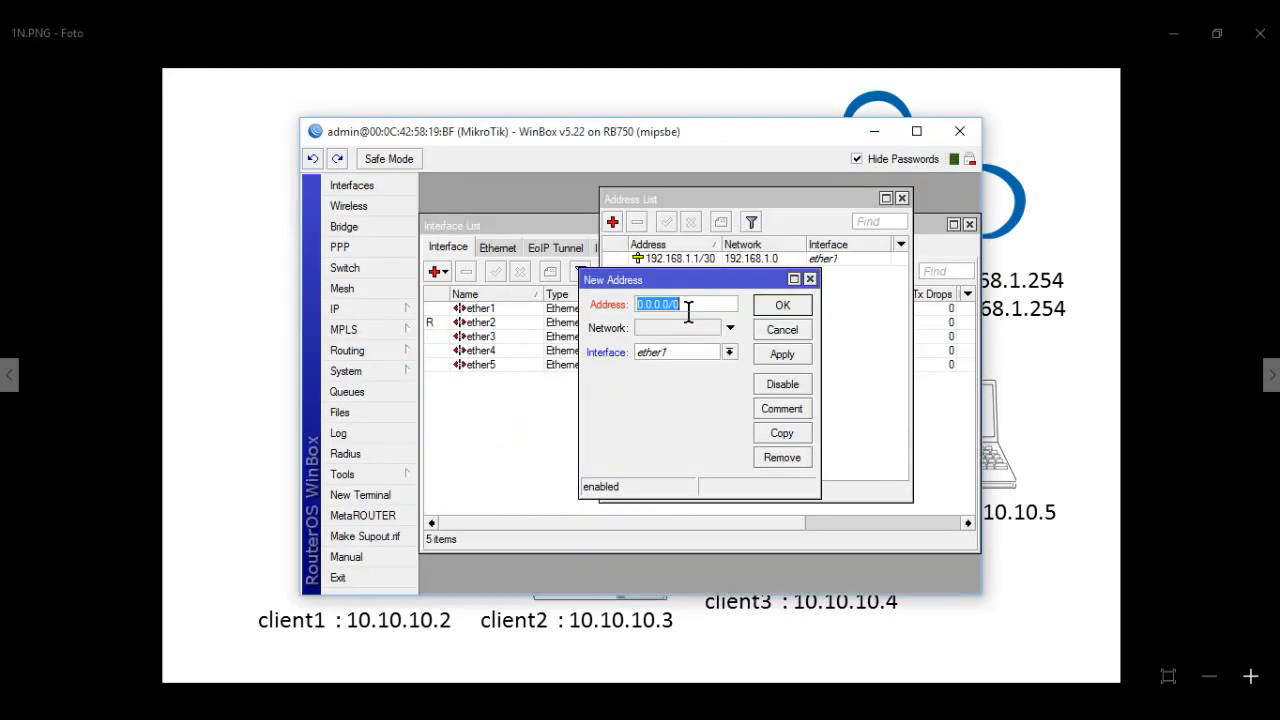
text(10.10.10.1/24)
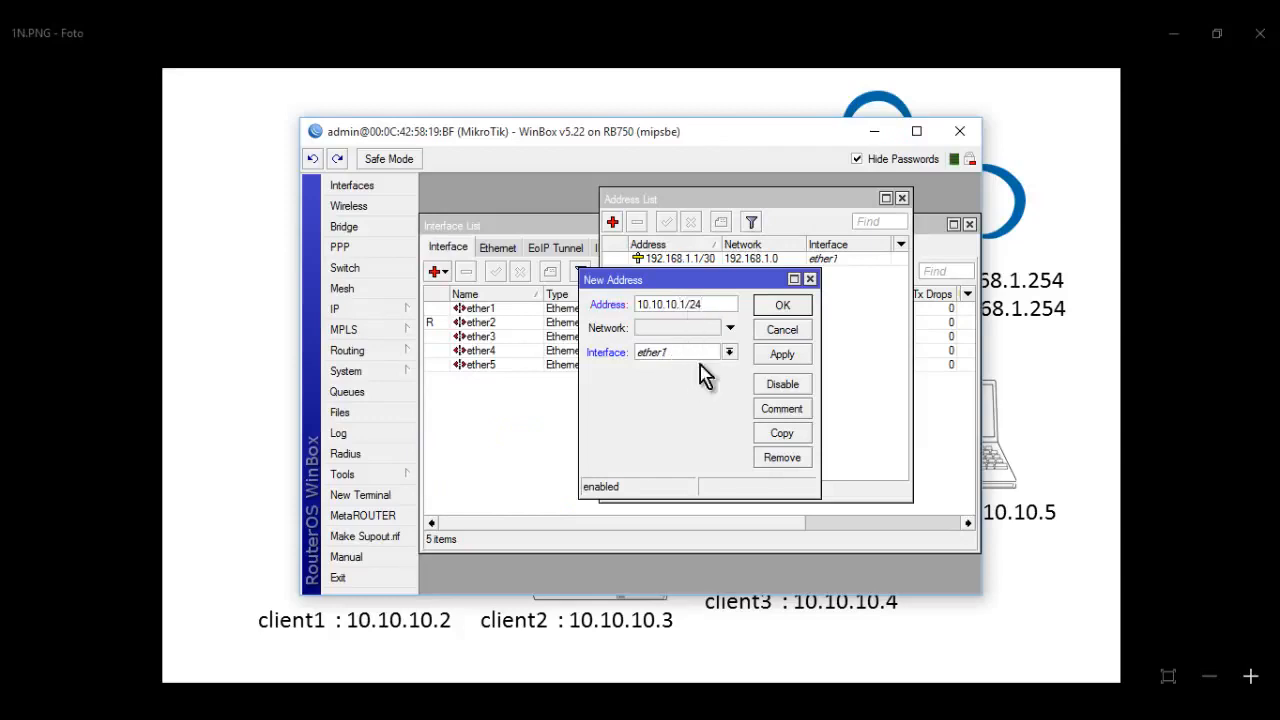
click(729, 352)
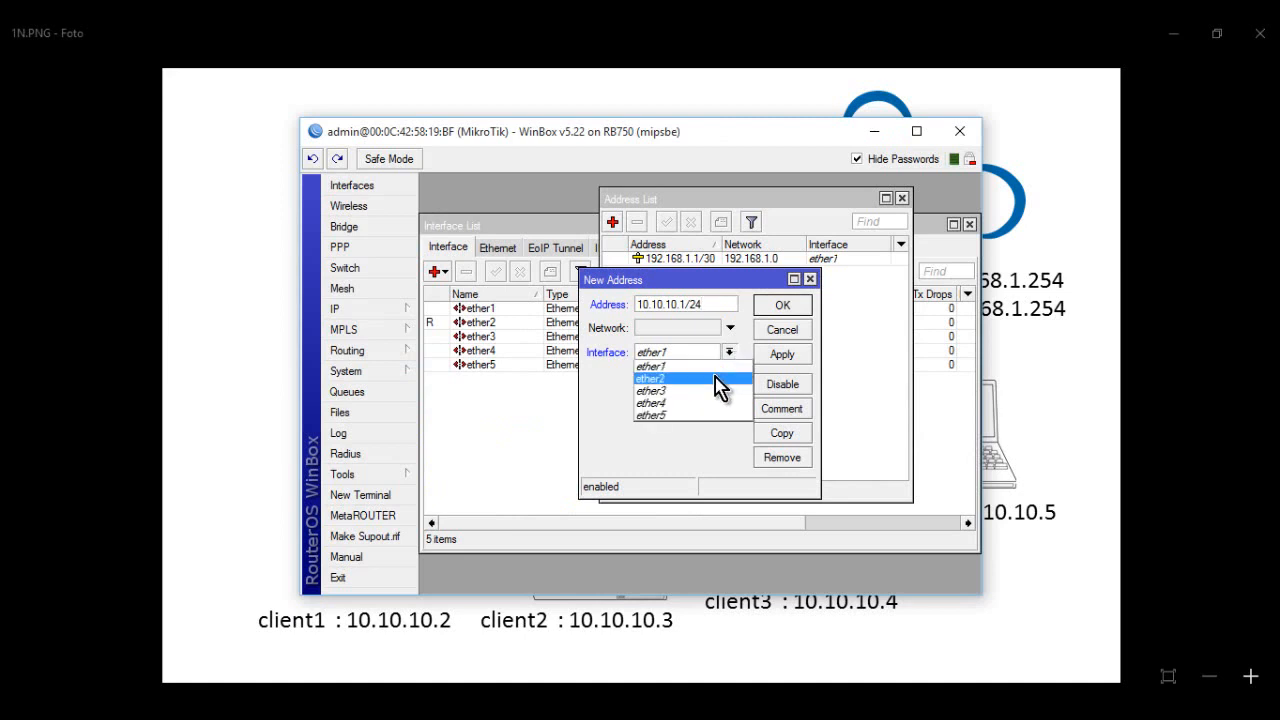
click(706, 380)
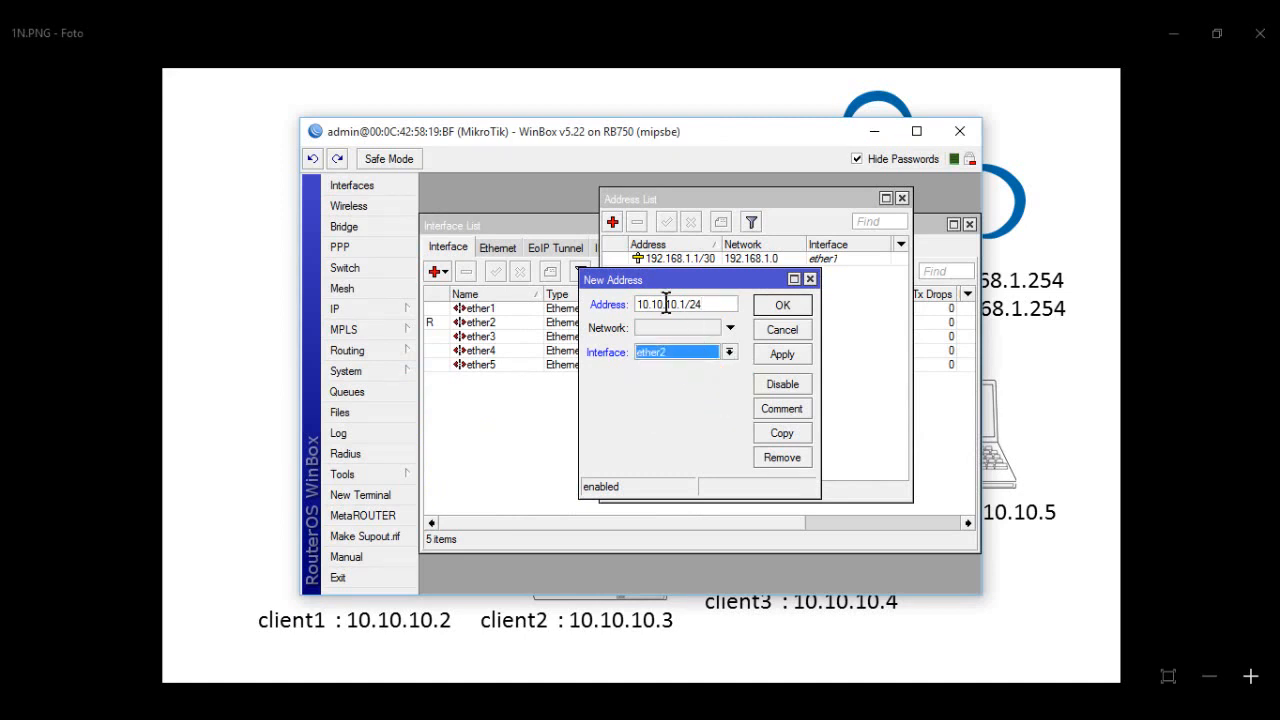
click(784, 358)
click(783, 307)
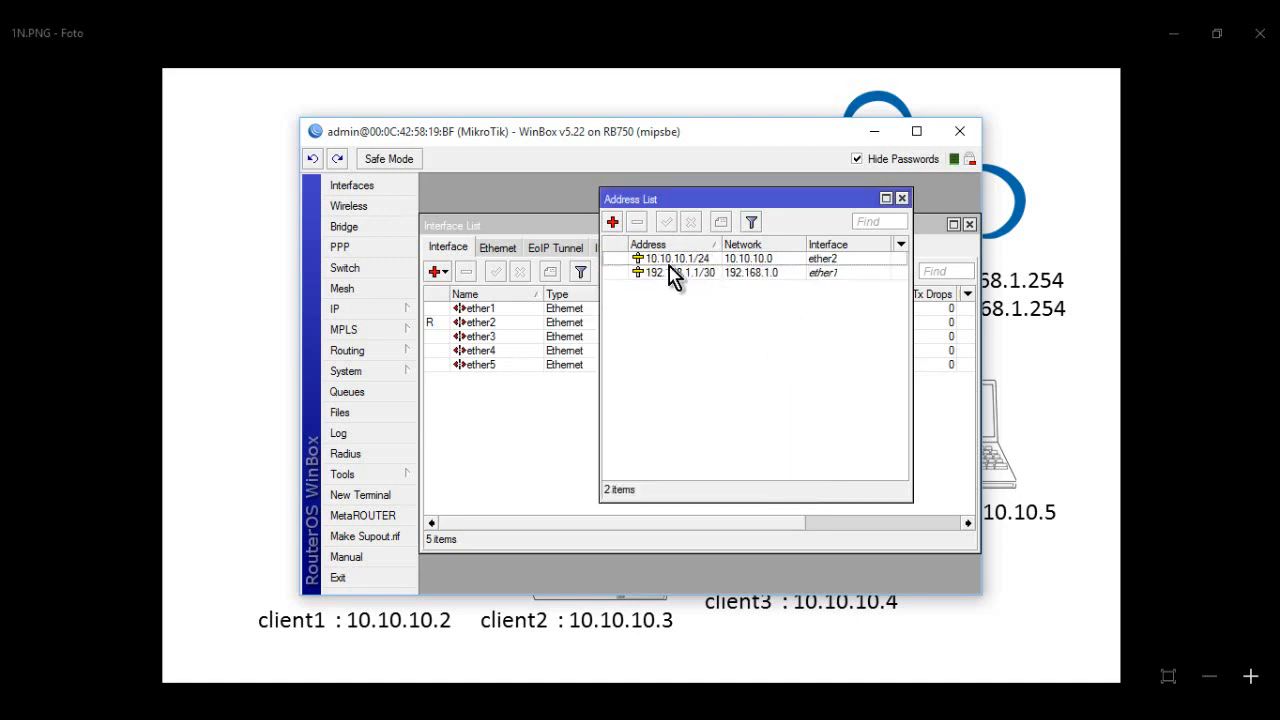
Check the ether1 and ether2 entries in the address list, then close the list
drag(708, 203, 513, 226)
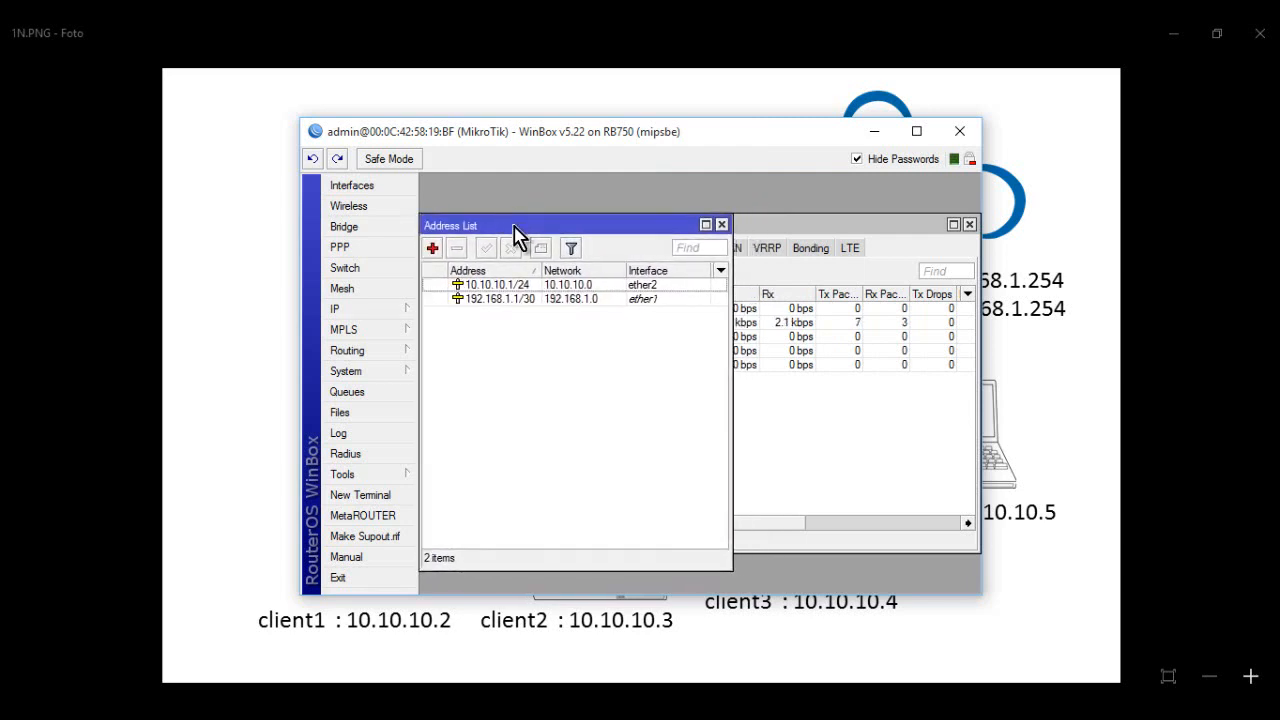
click(563, 298)
click(543, 286)
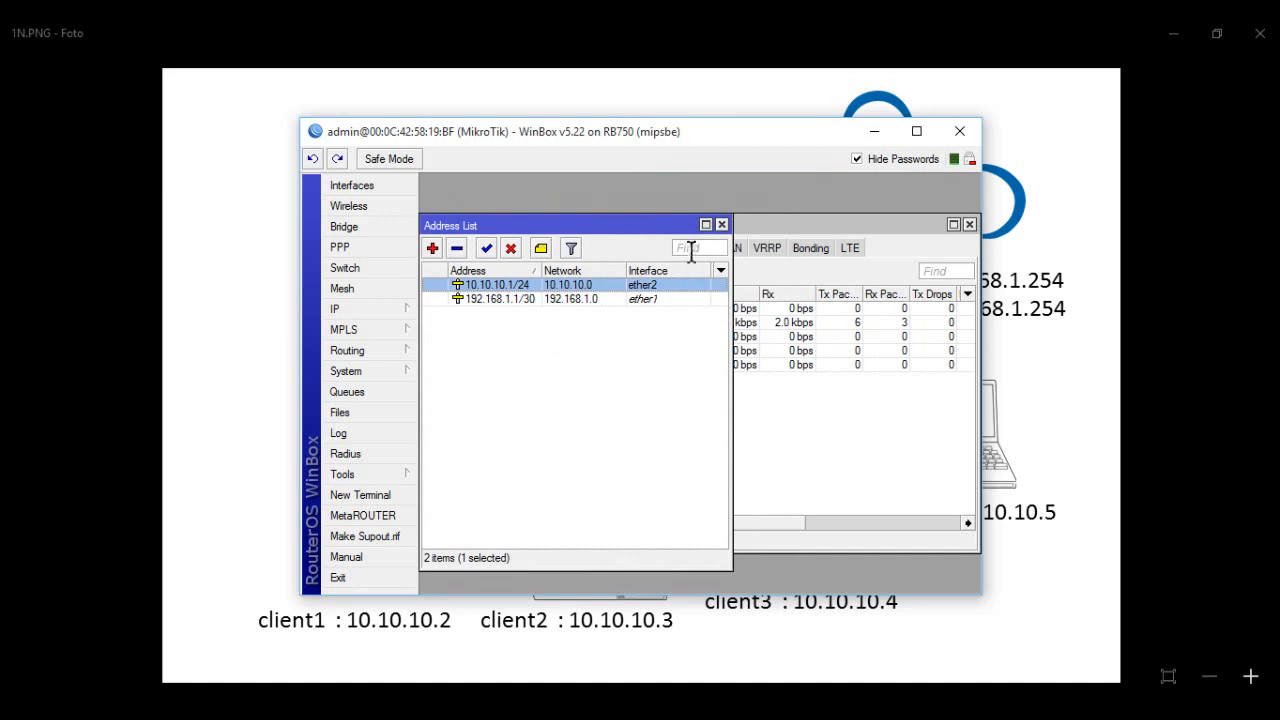
click(721, 225)
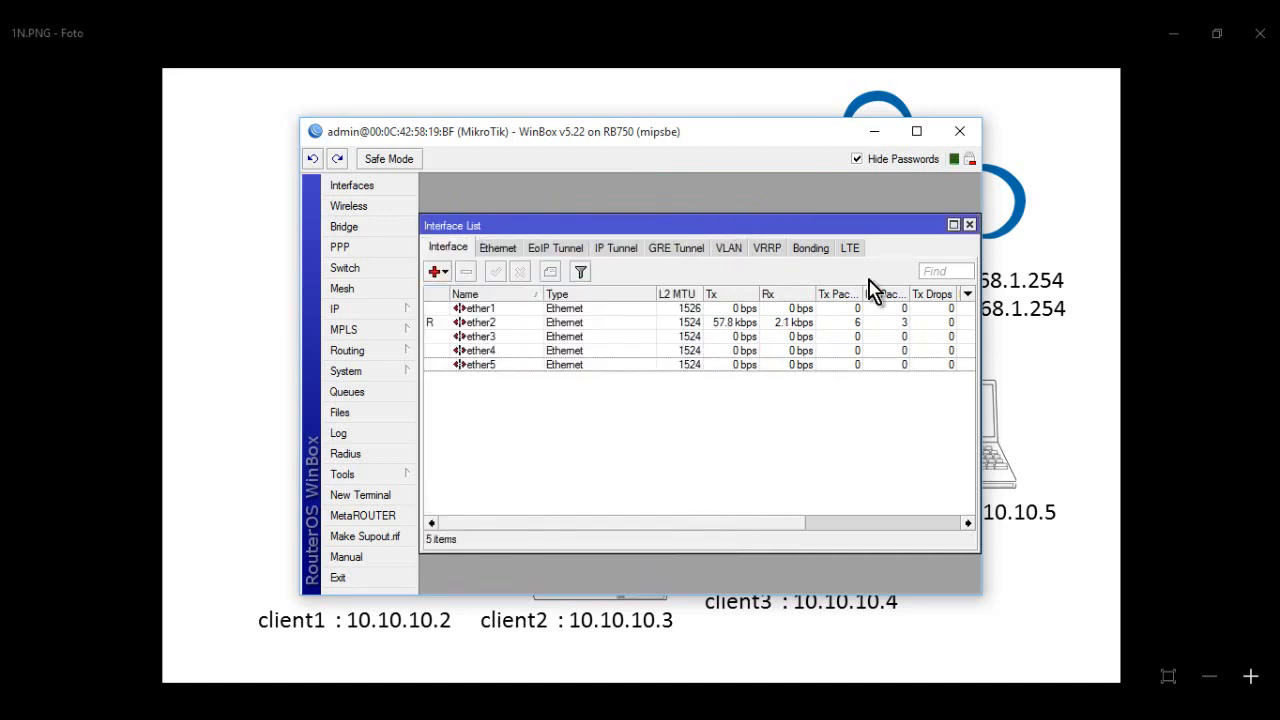
Close the interface list and minimize the router window to view the full topology diagram
click(969, 225)
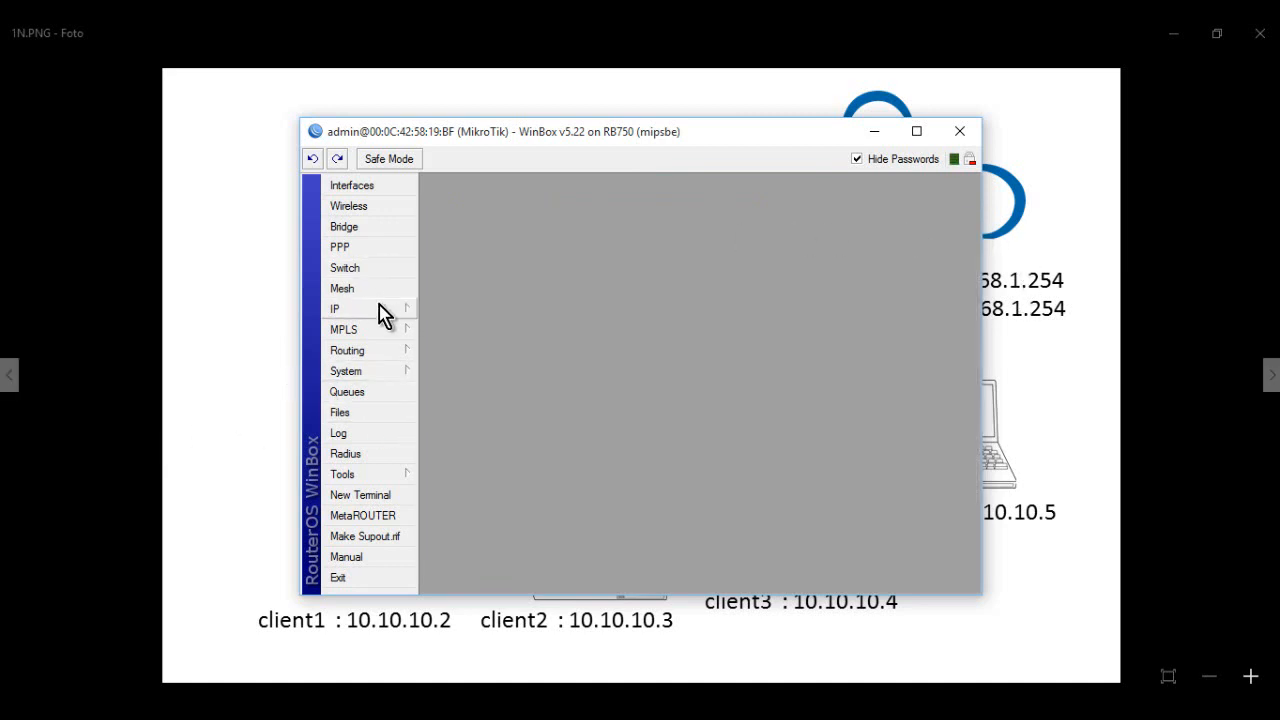
click(874, 131)
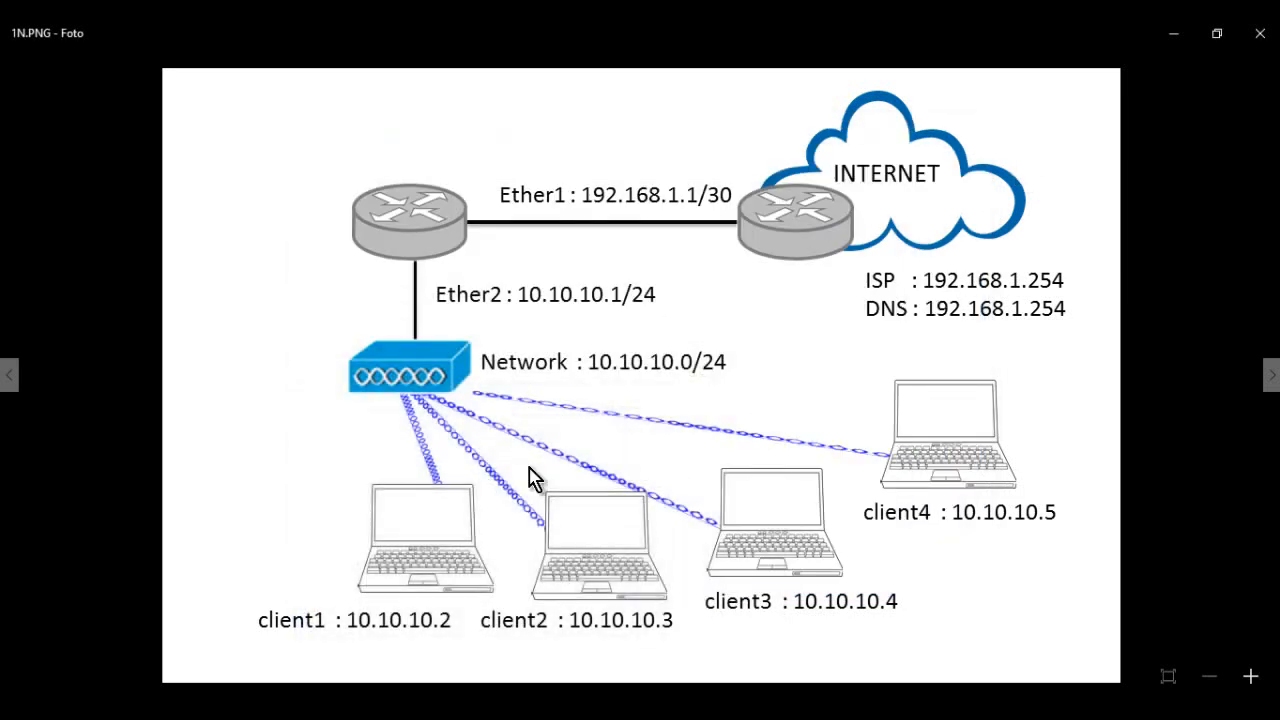
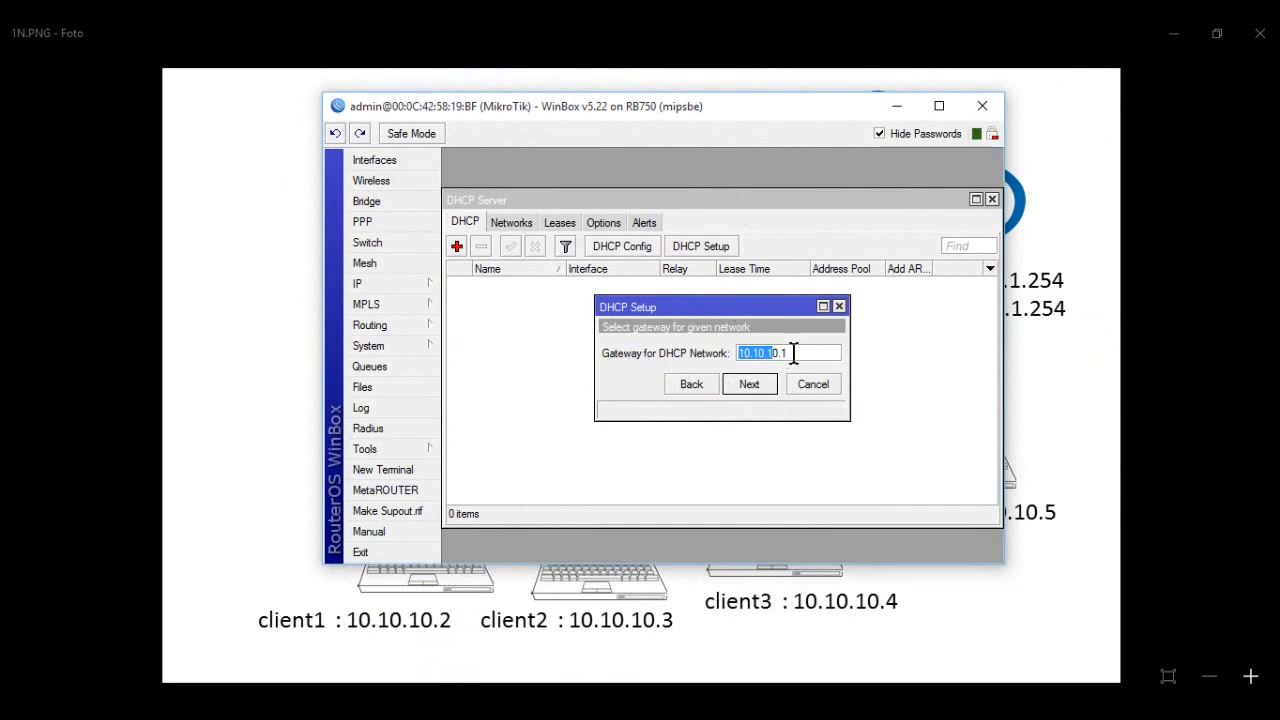
Move the router window clear of the diagram's Ether2 address and accept 10.10.10.1 as the gateway for the DHCP network
drag(768, 112, 708, 350)
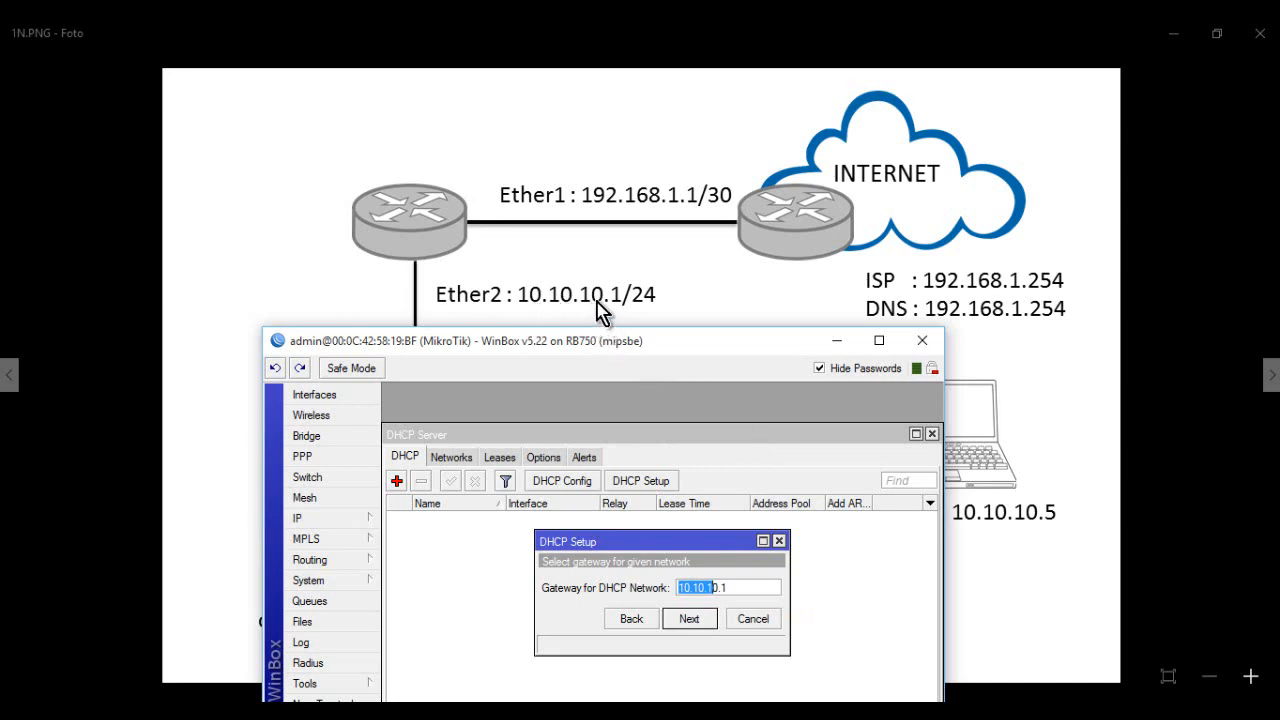
click(738, 589)
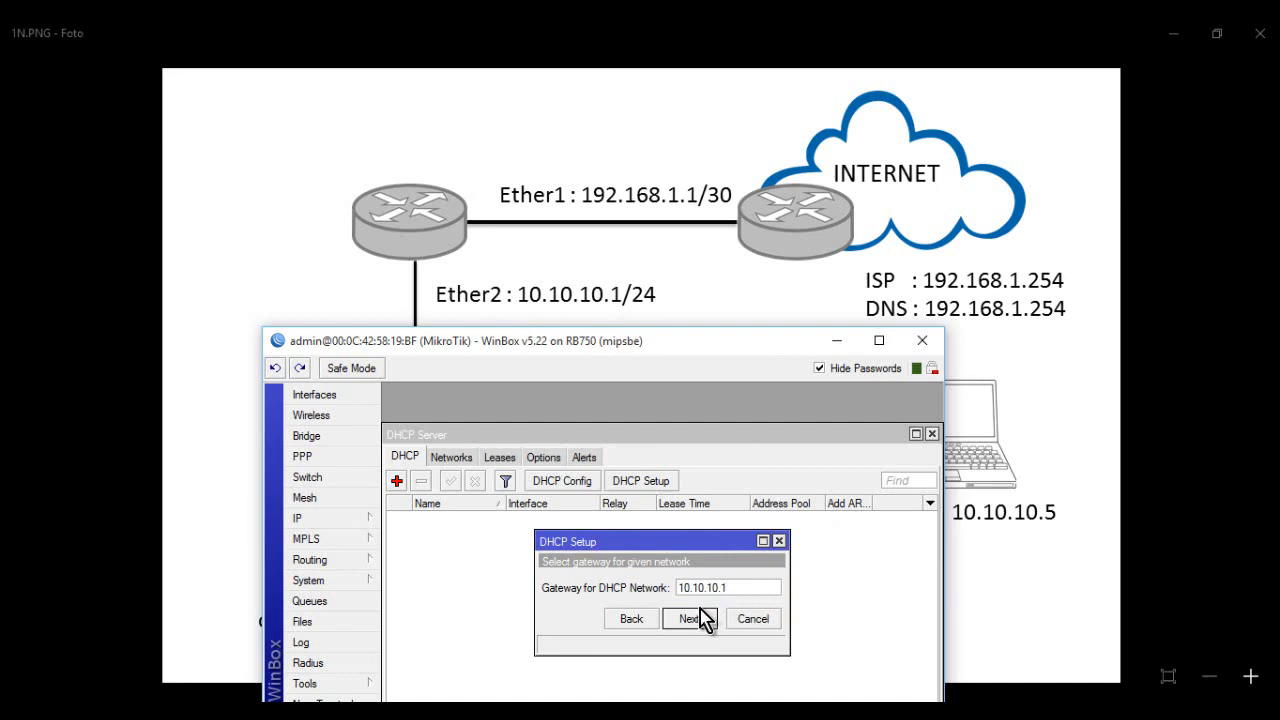
click(703, 622)
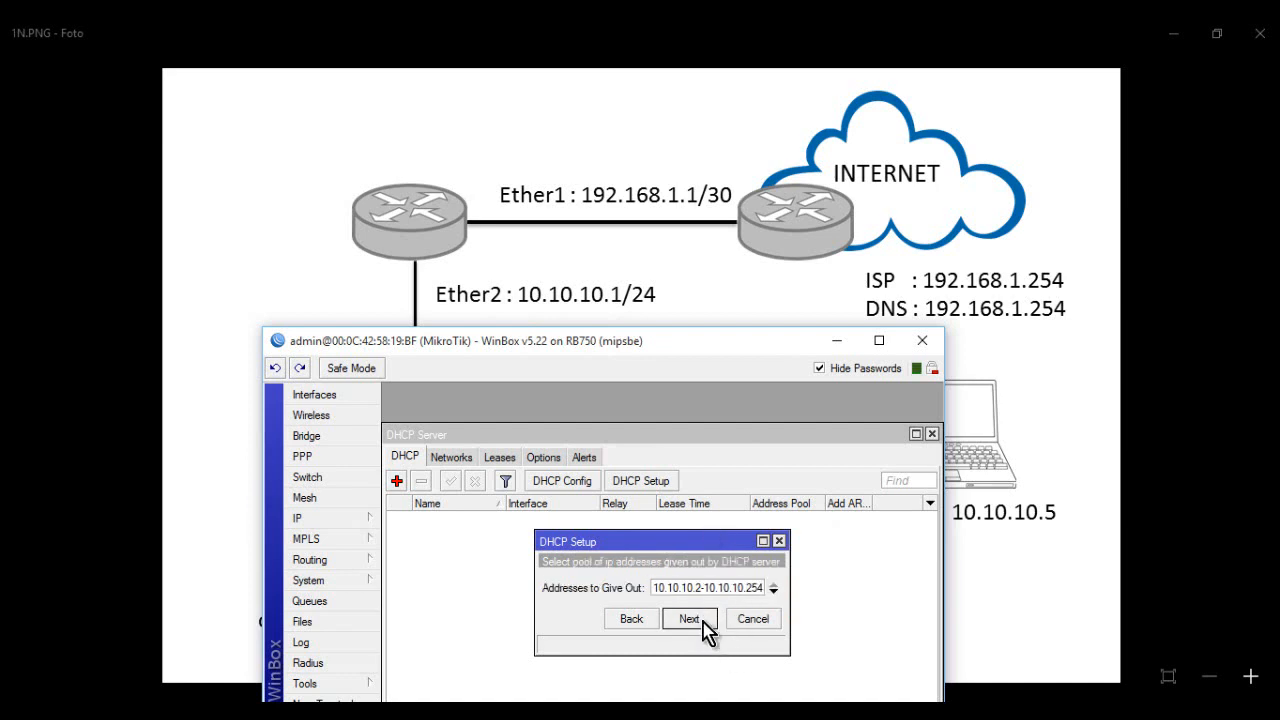
Review the addresses to give out in the DHCP setup and accept the pool 10.10.10.2-10.10.10.254
drag(651, 543, 625, 494)
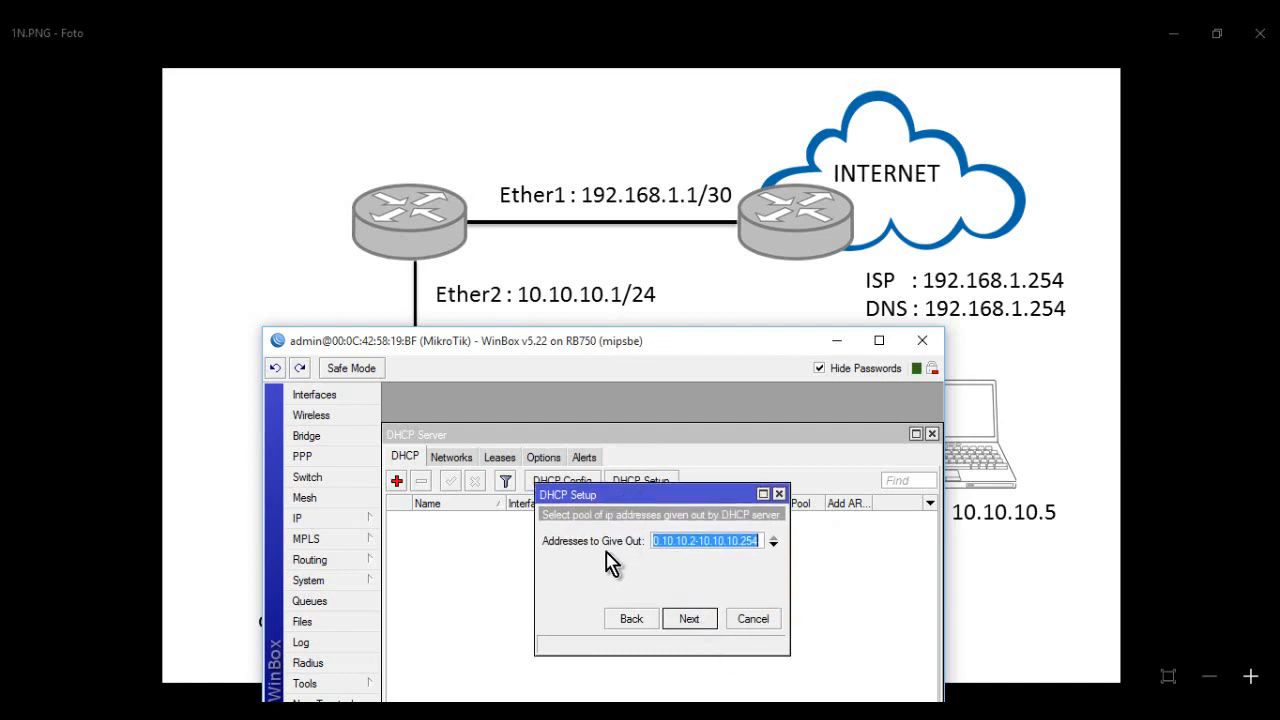
drag(666, 484, 671, 529)
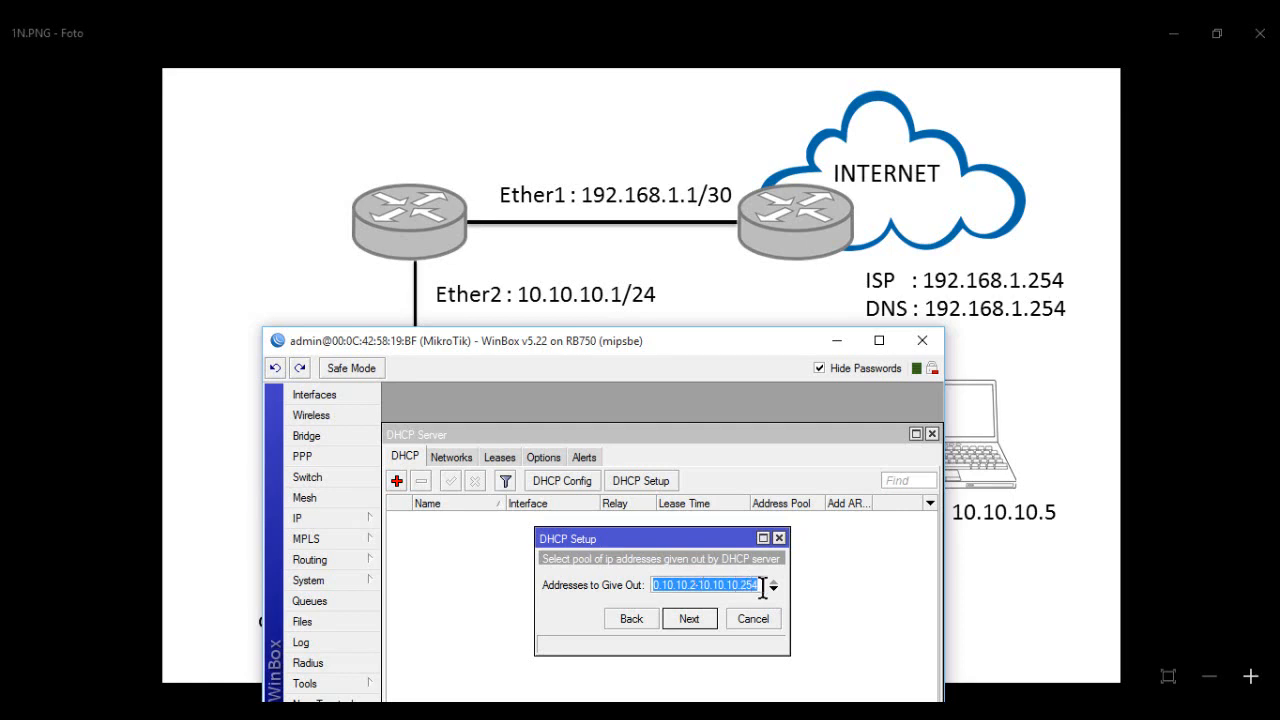
double_click(716, 540)
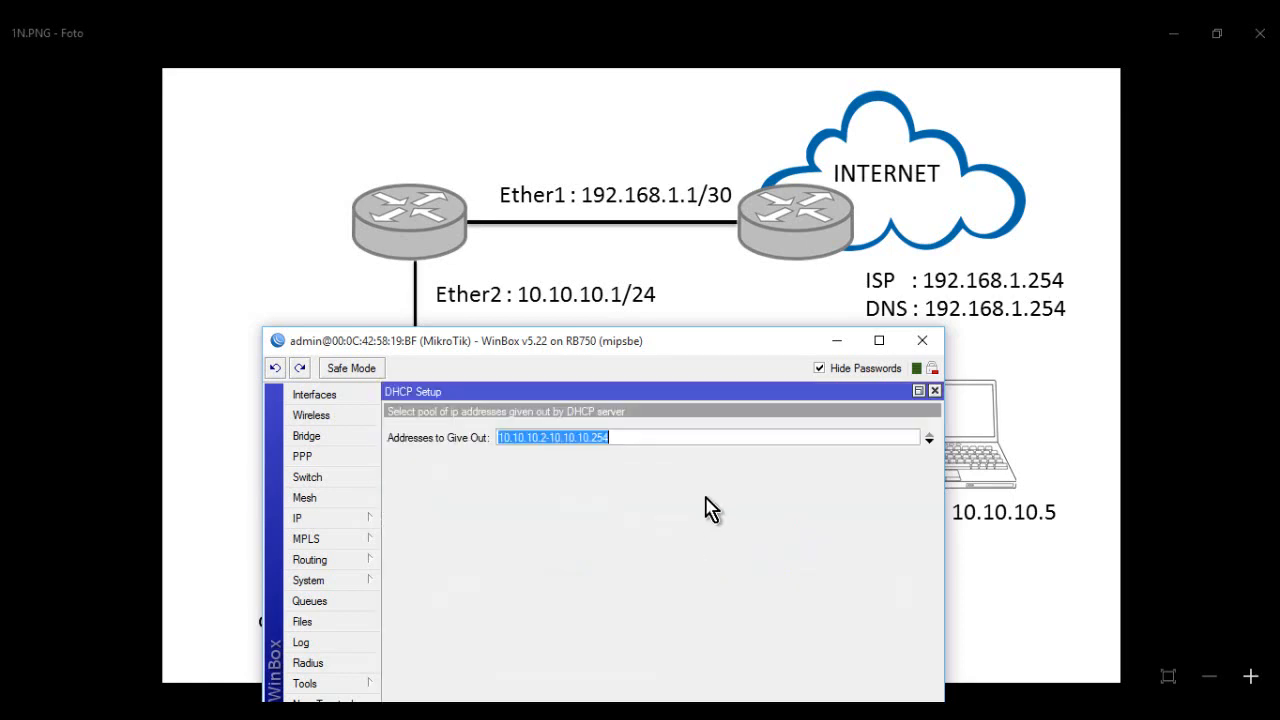
double_click(620, 391)
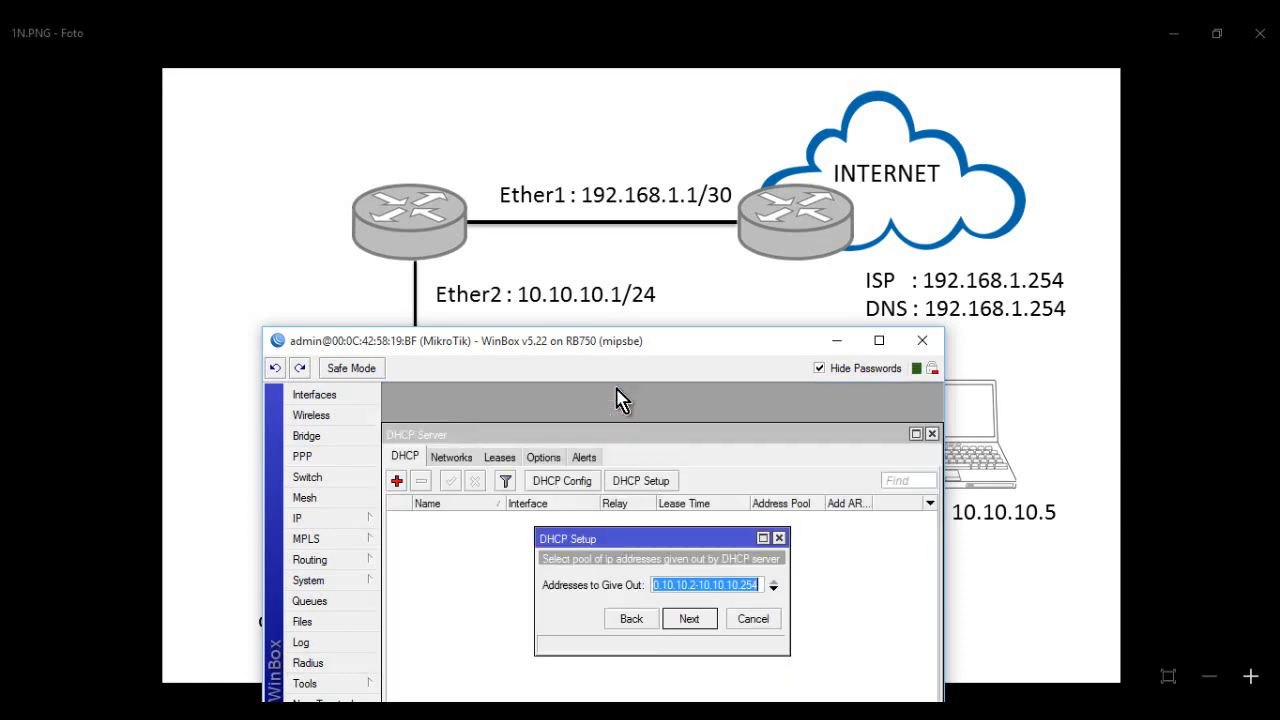
drag(702, 537, 705, 415)
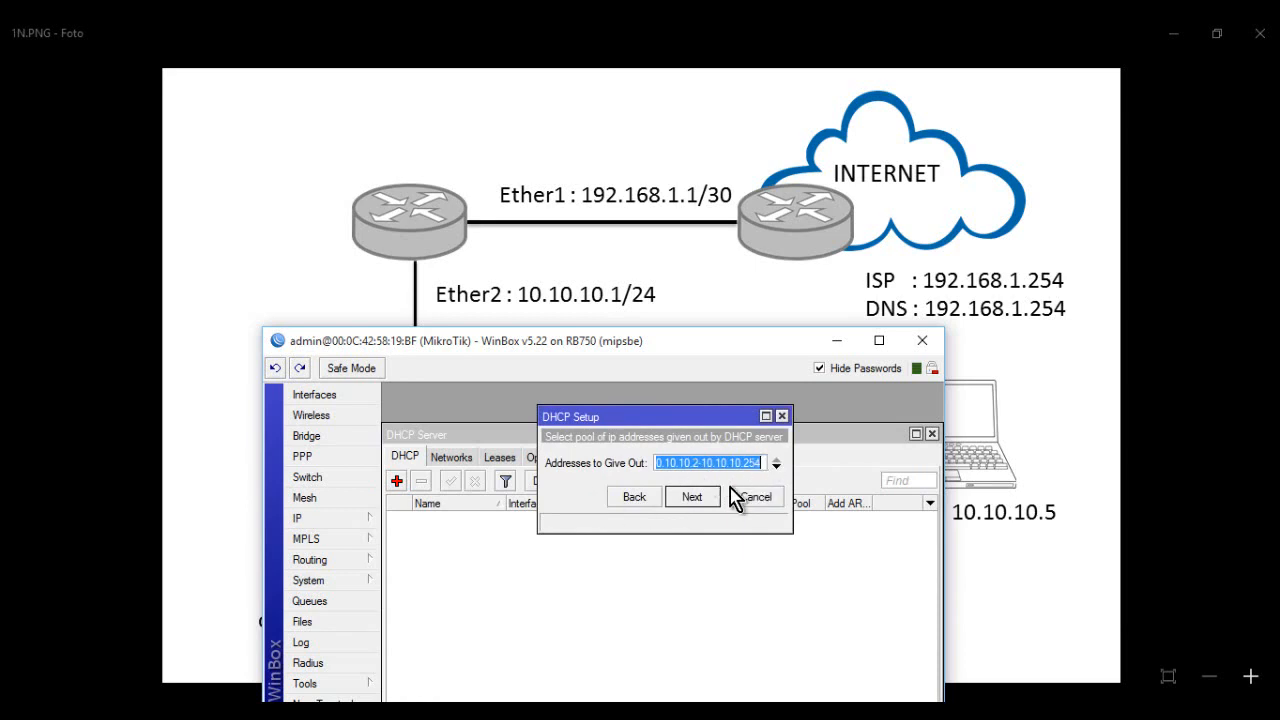
click(700, 500)
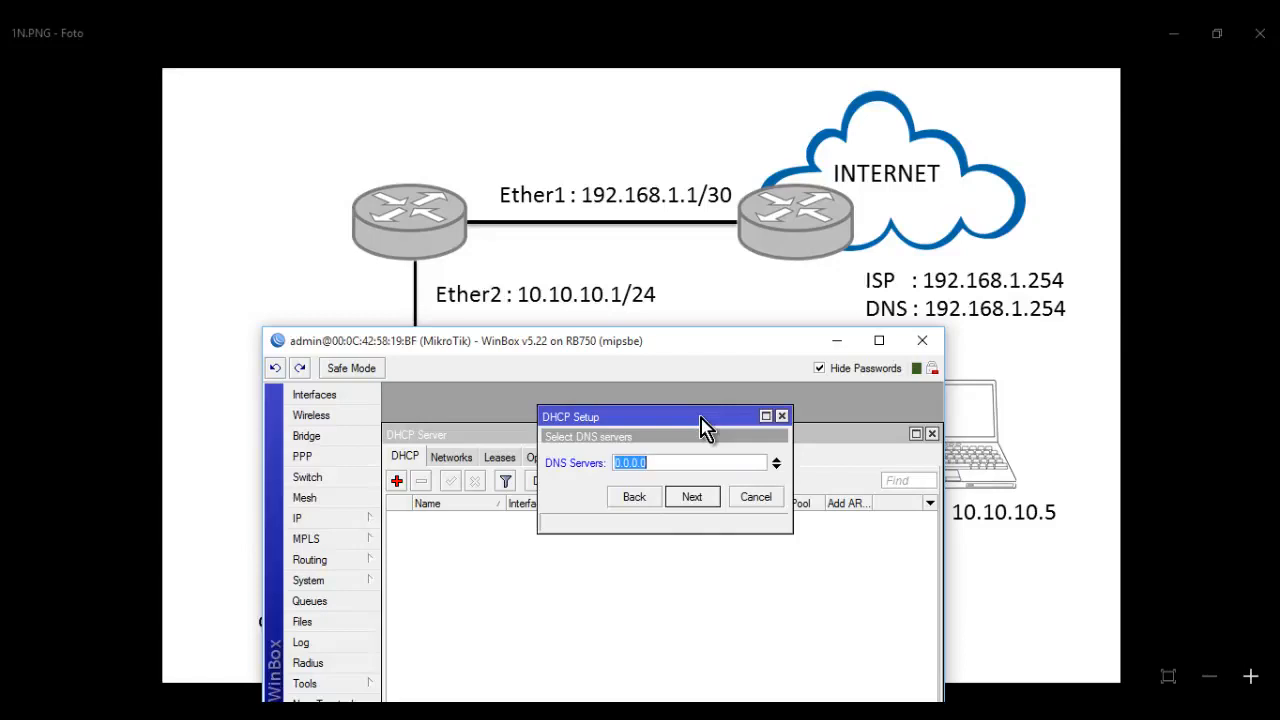
Enter the DNS server for DHCP clients, keep the lease time of 3d 00:00:00, and finish the DHCP setup
text(1)
click(692, 497)
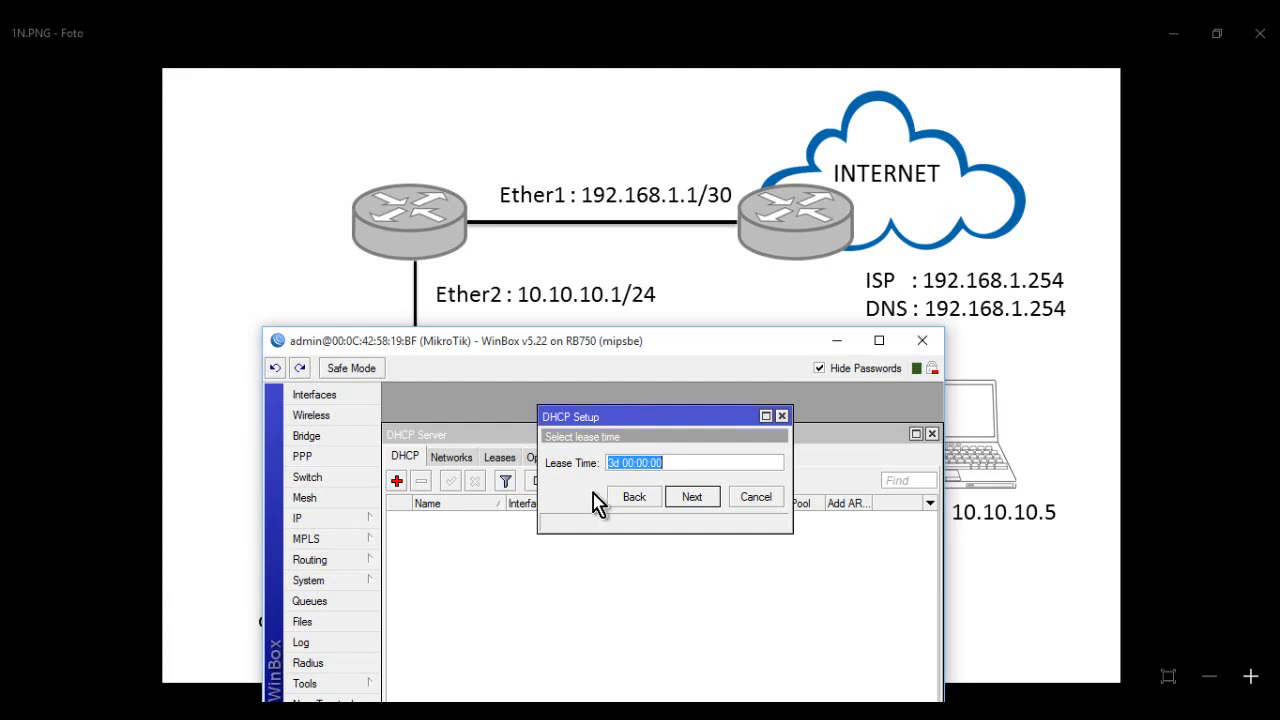
click(622, 463)
click(700, 498)
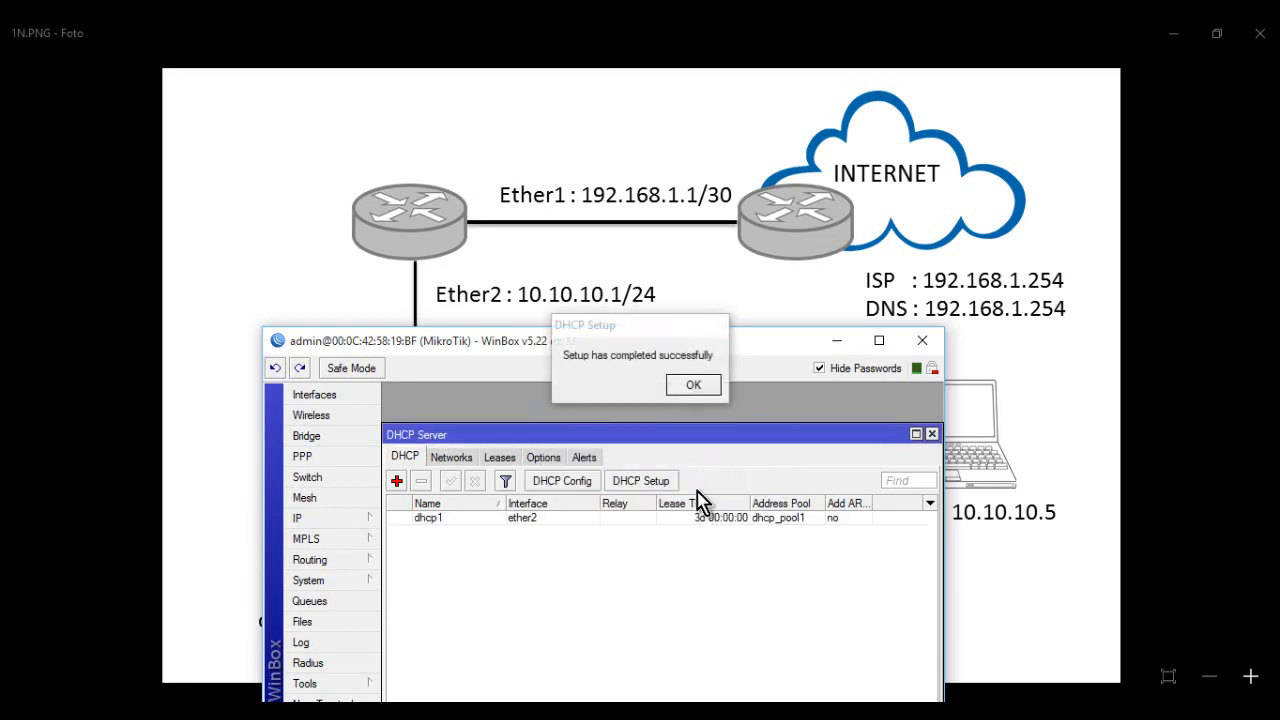
click(699, 392)
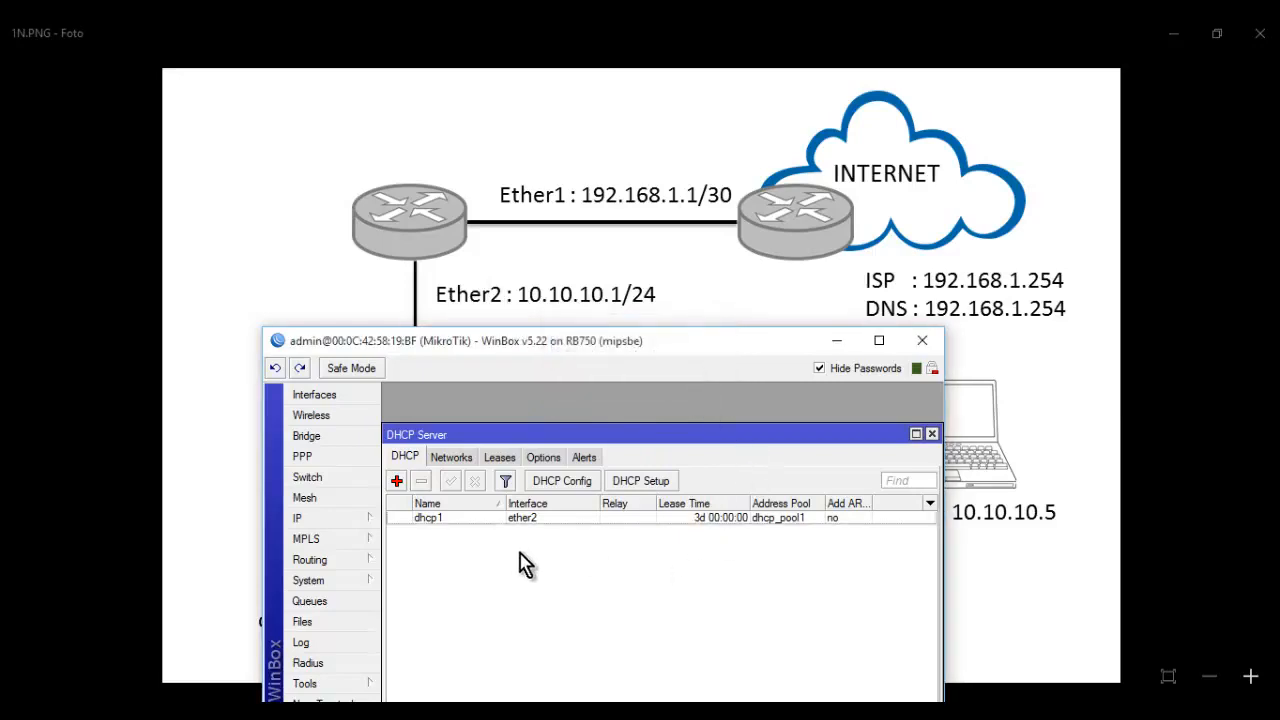
Check the new DHCP server entry on ether2, moving the router and DHCP server windows so the whole list fits in view
mouse_move(676, 436)
mouse_down()
mouse_move(680, 367)
mouse_move(677, 451)
mouse_up()
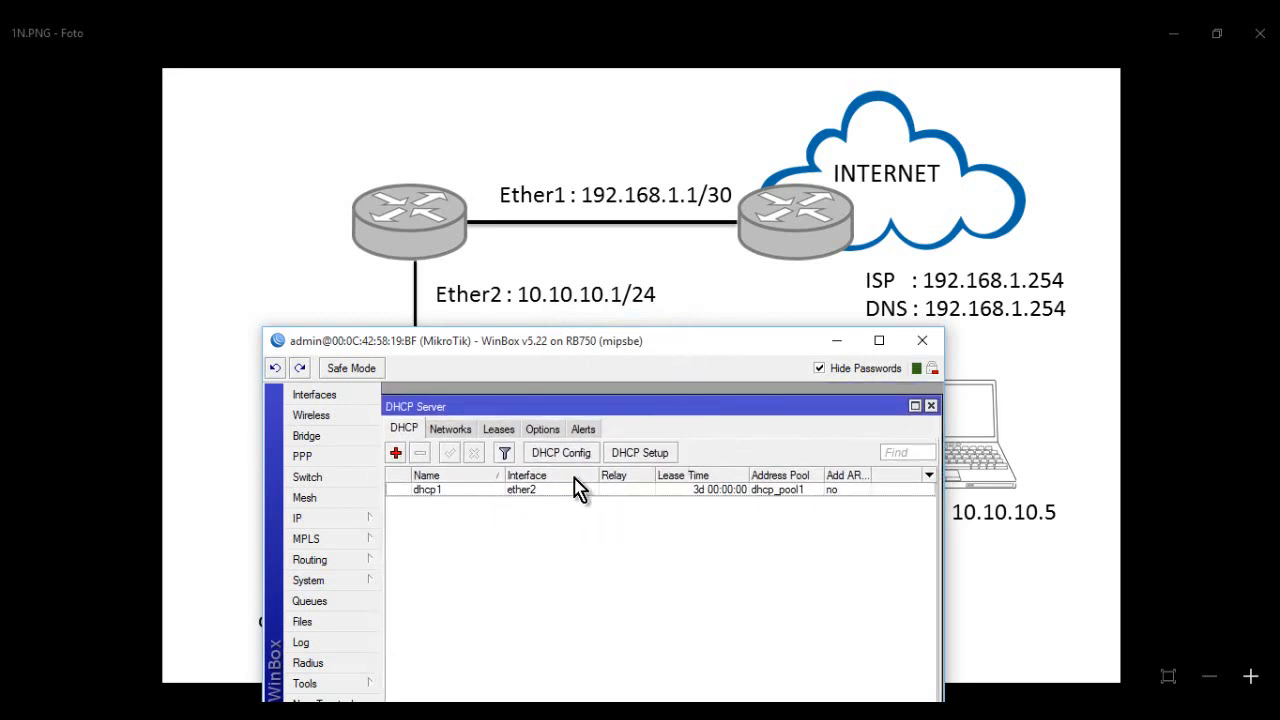
drag(634, 401, 635, 389)
drag(711, 349, 753, 126)
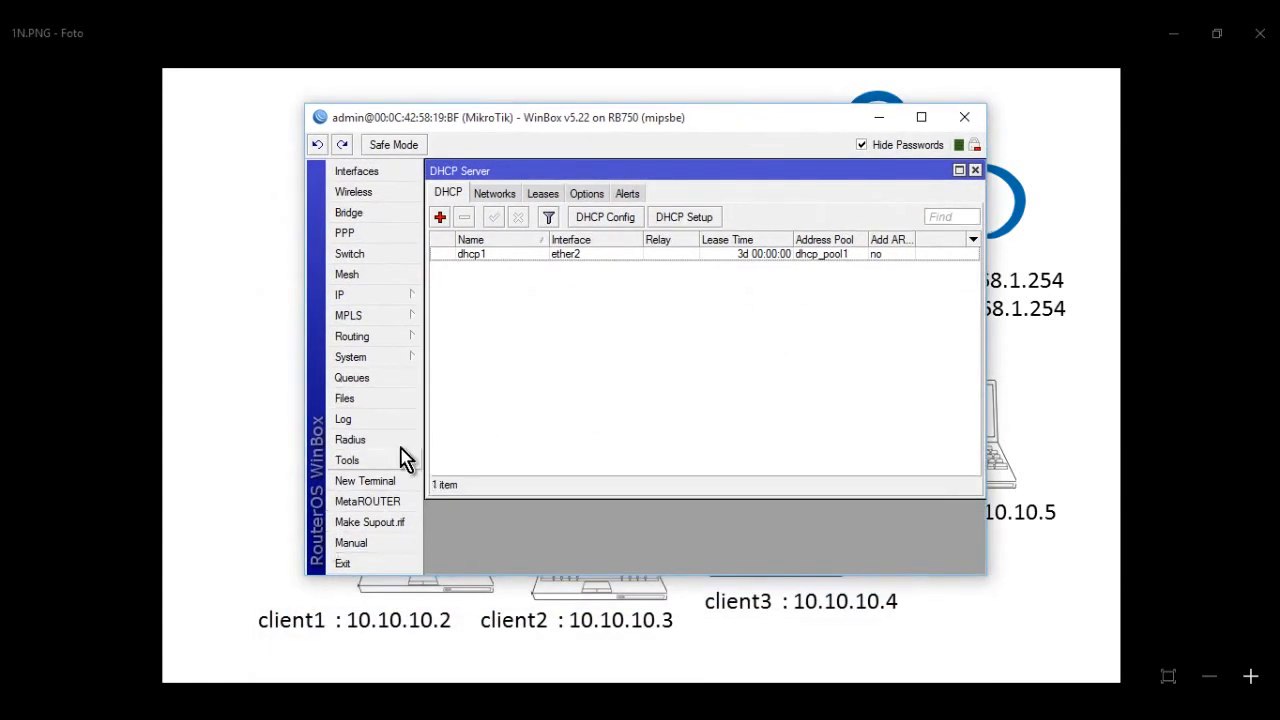
drag(689, 174, 700, 306)
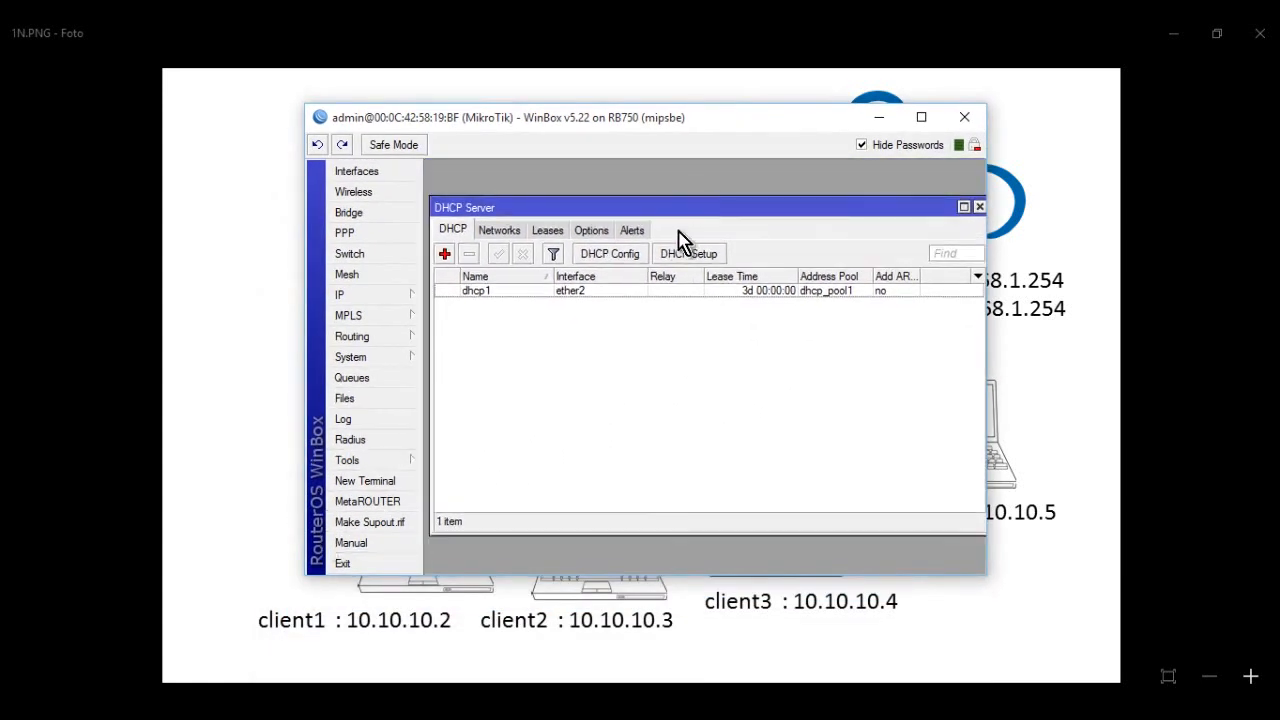
drag(585, 209, 580, 172)
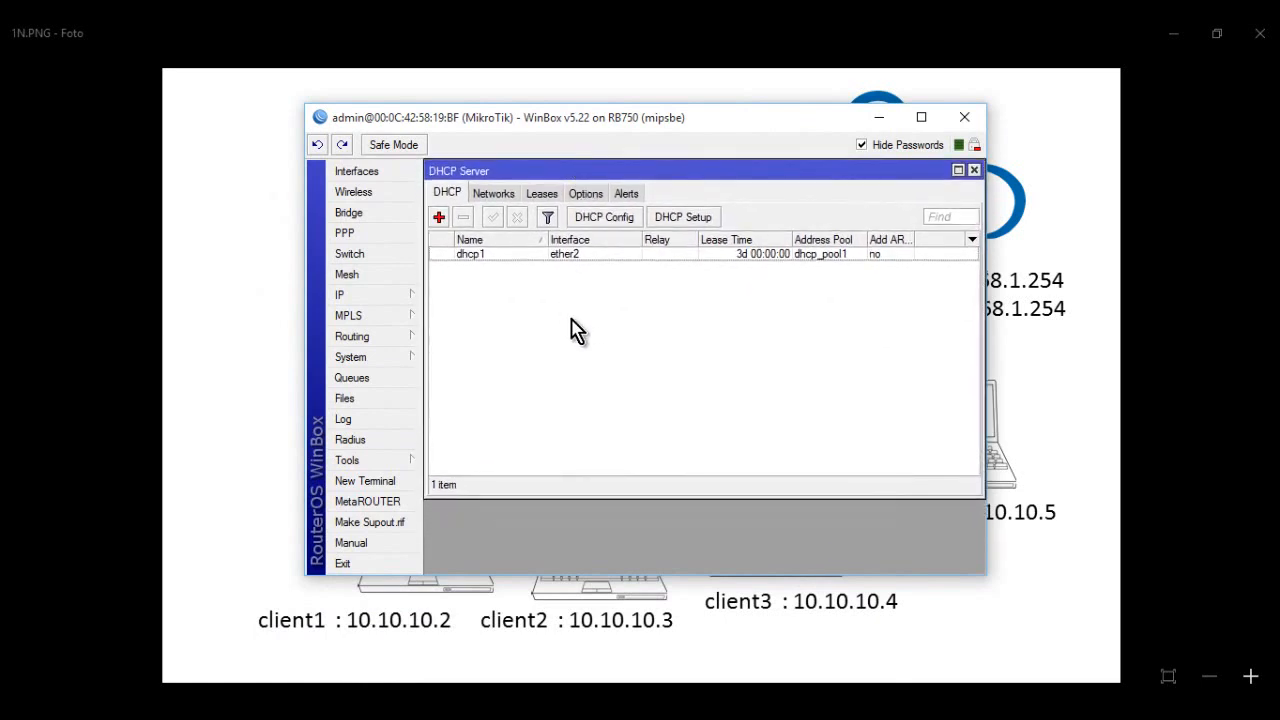
Reboot the router from a new terminal with "system reboot", confirm with y, and dismiss the connection messages
click(368, 486)
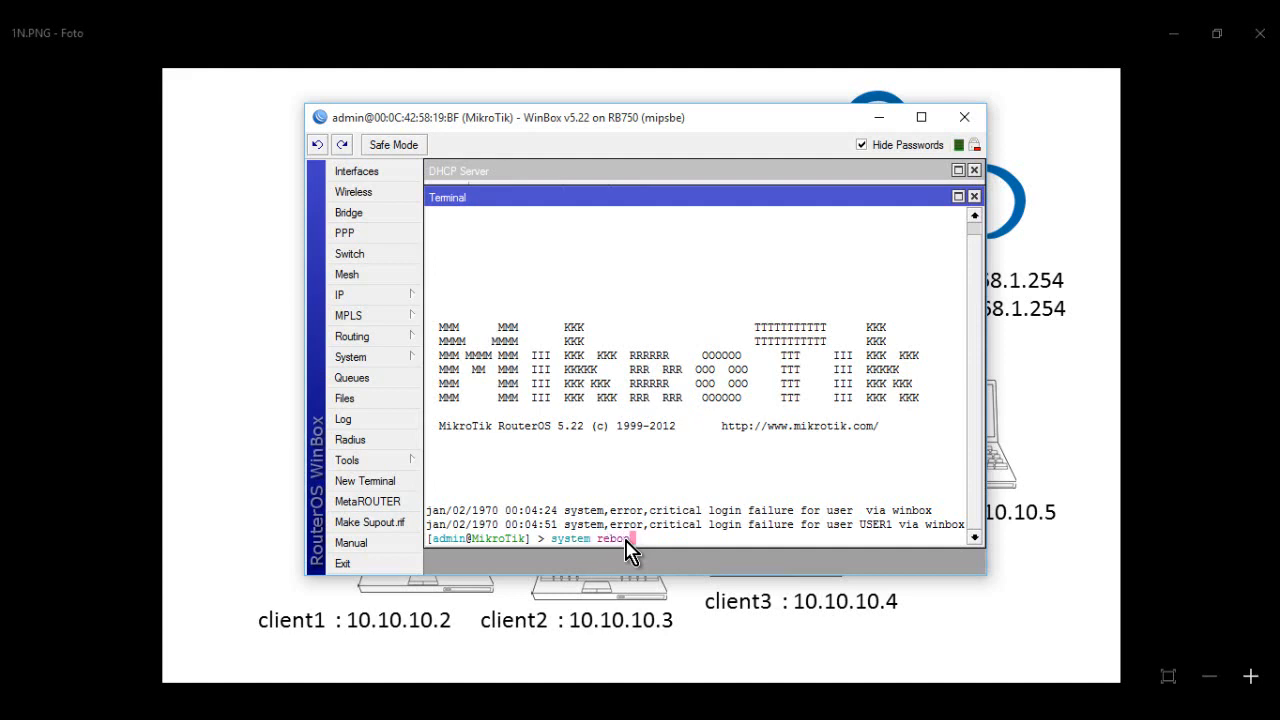
key(Return)
text(y)
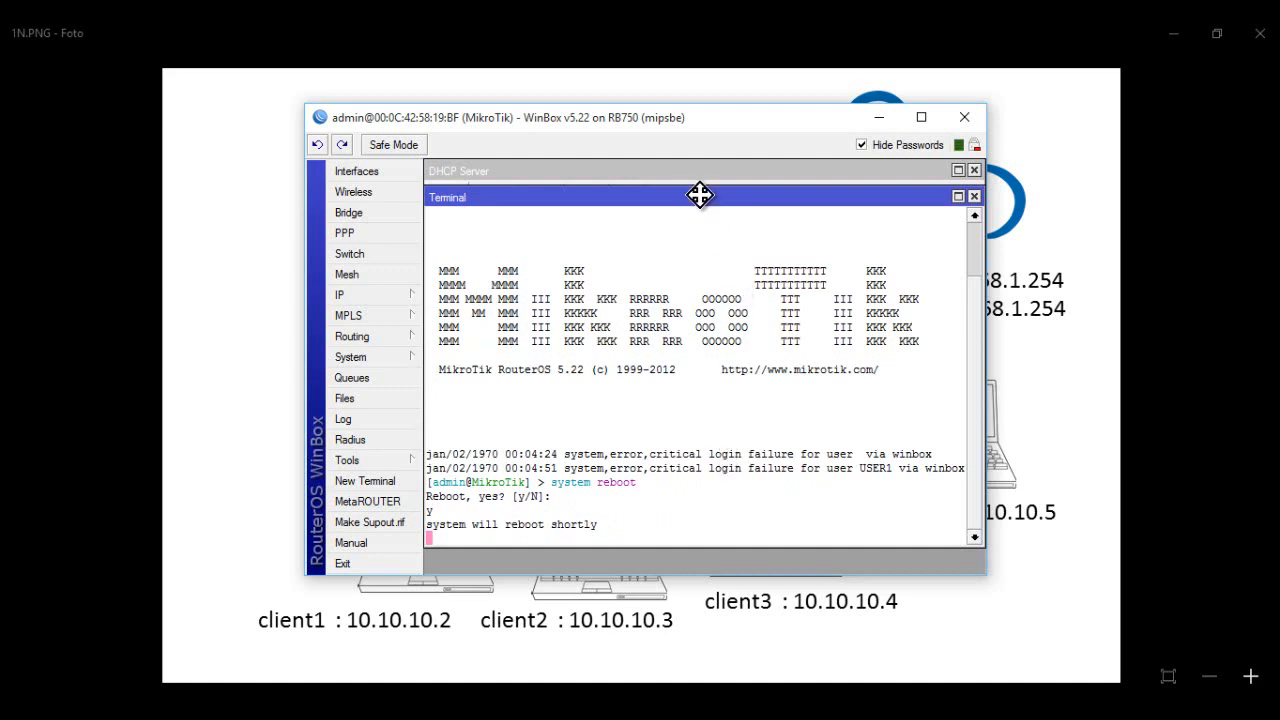
drag(700, 196, 700, 176)
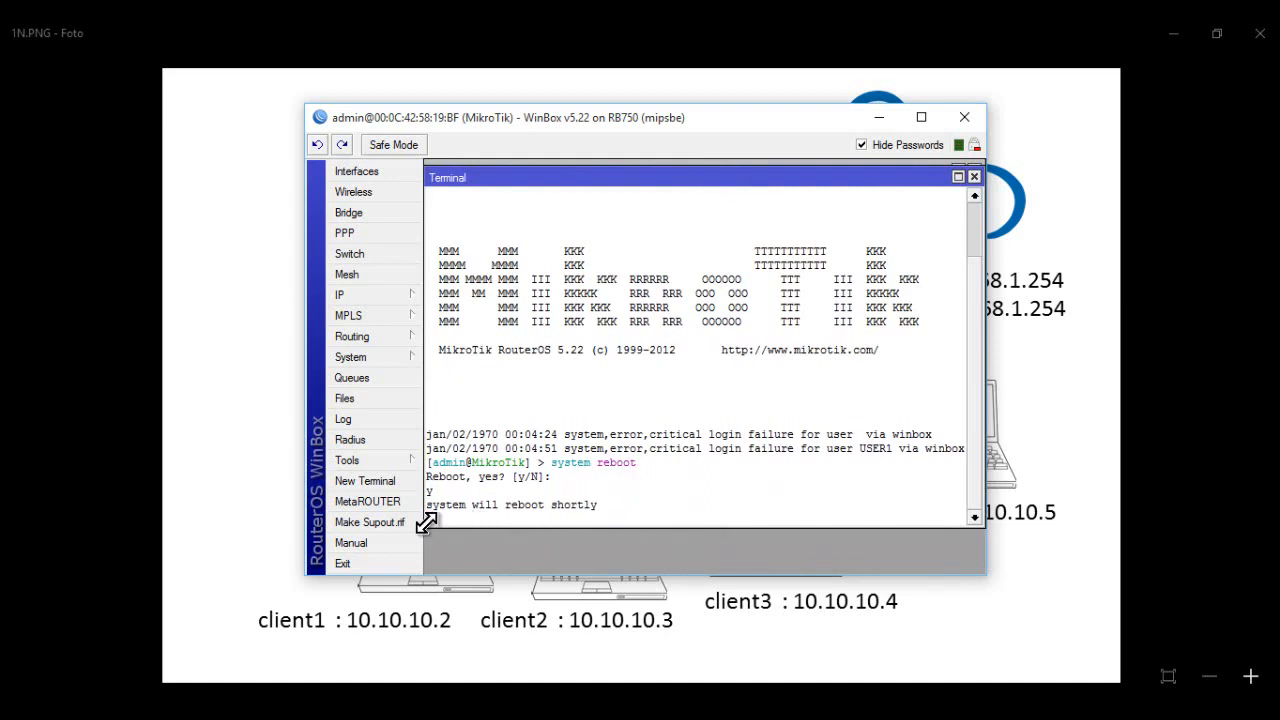
drag(600, 526, 598, 560)
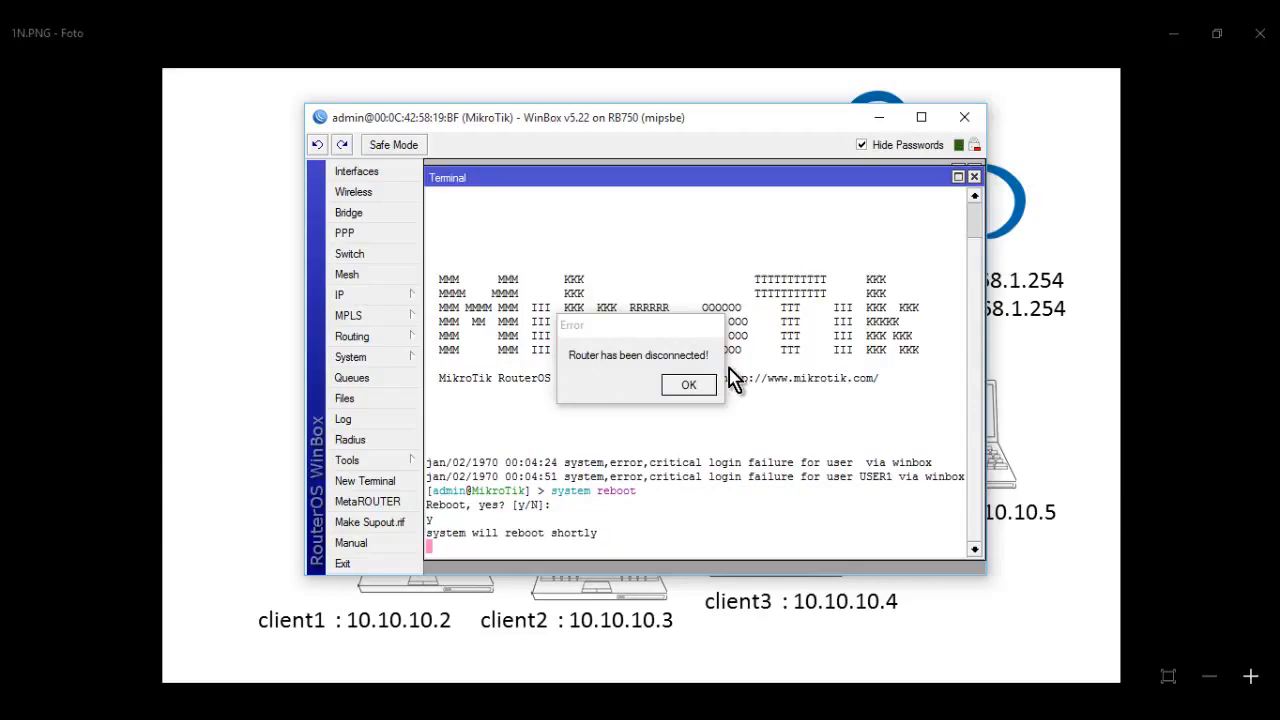
click(688, 386)
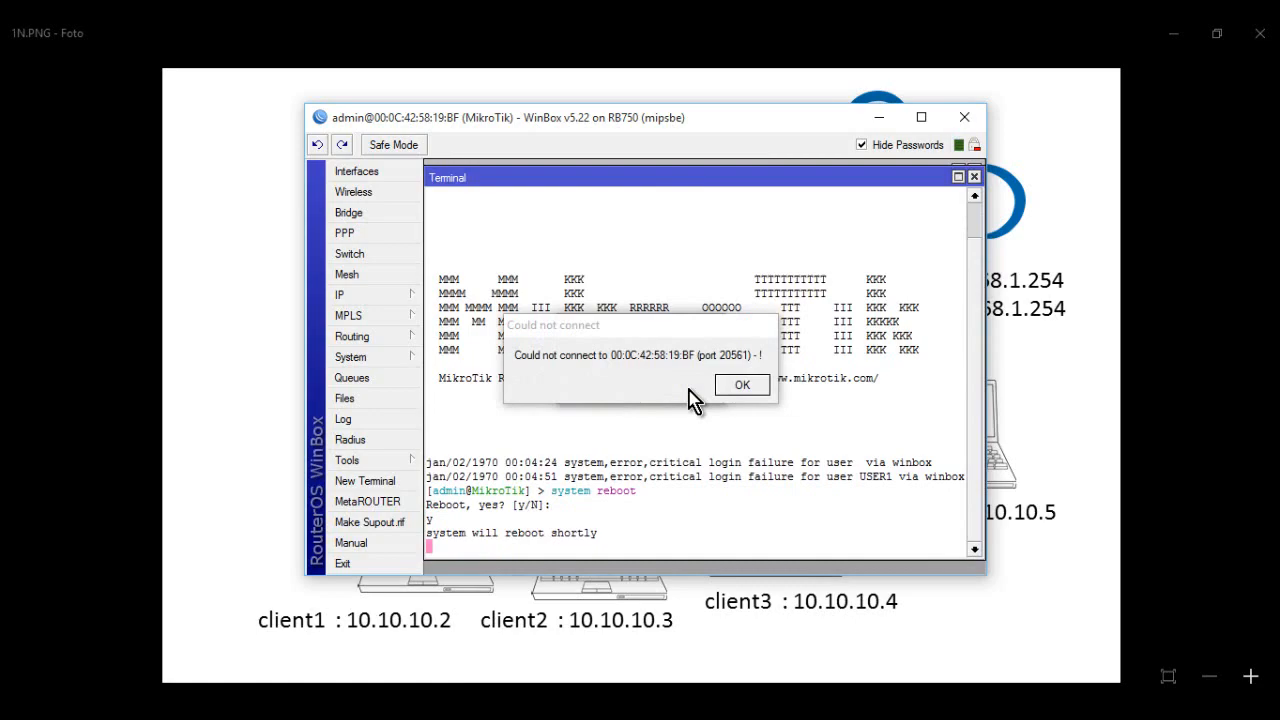
click(537, 660)
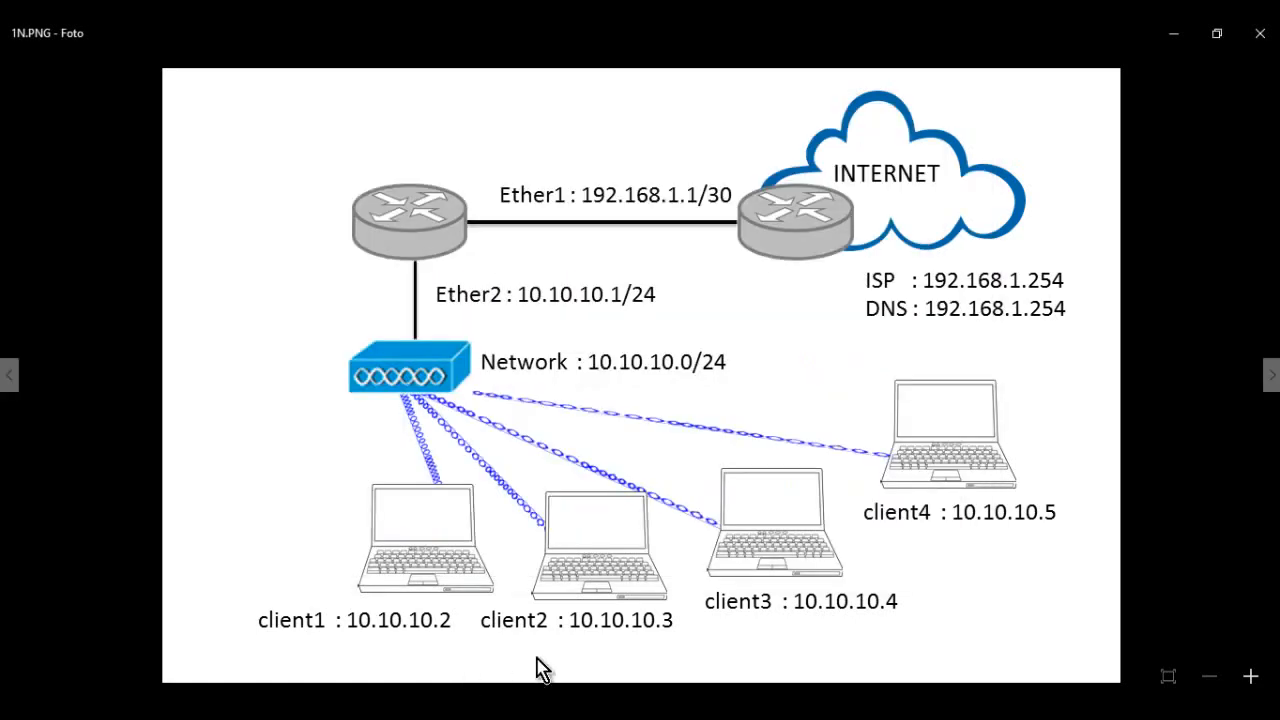
Minimize the diagram, reopen WinBox, reconnect to router 00:0C:42:58:19:BF as admin, and maximize the session window
click(1170, 36)
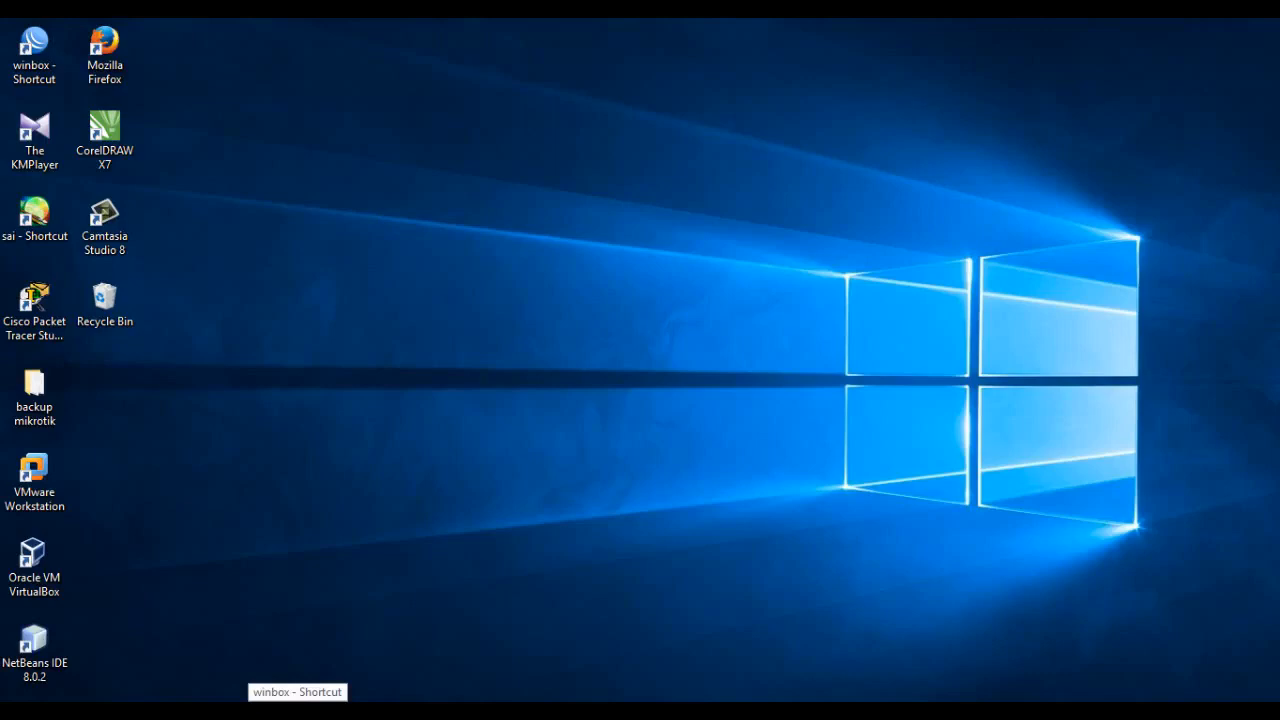
click(298, 714)
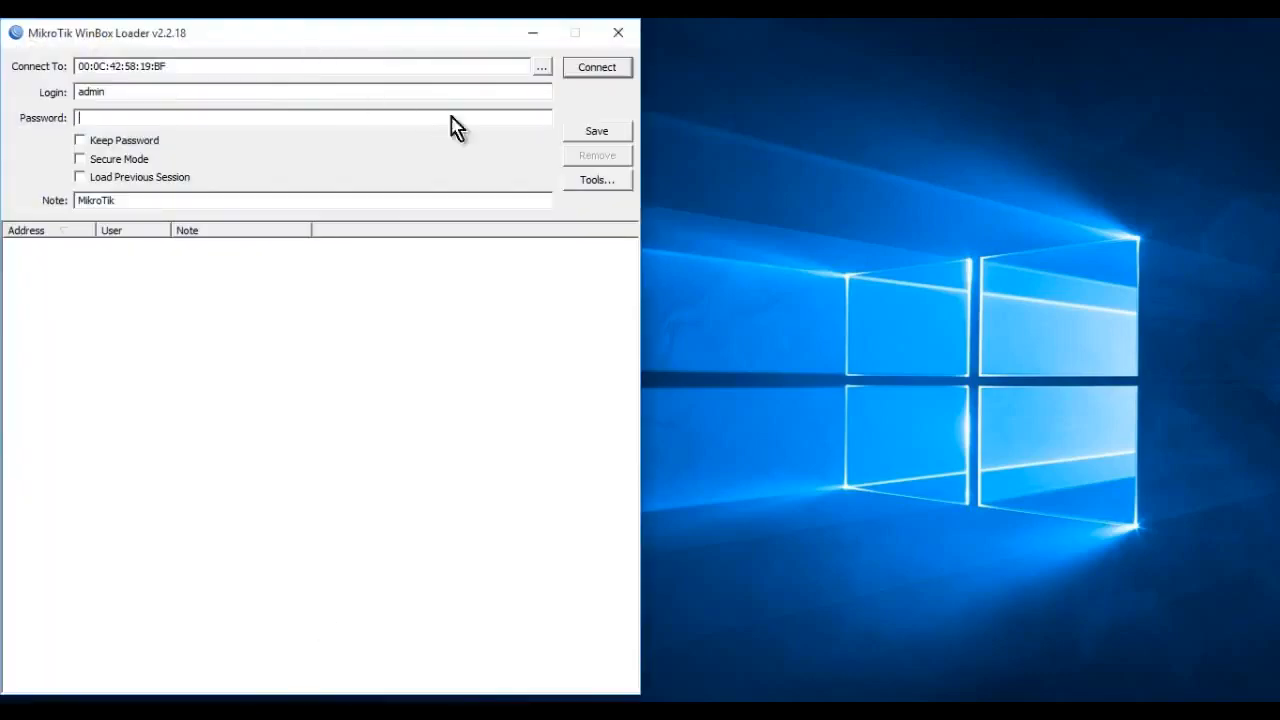
click(547, 68)
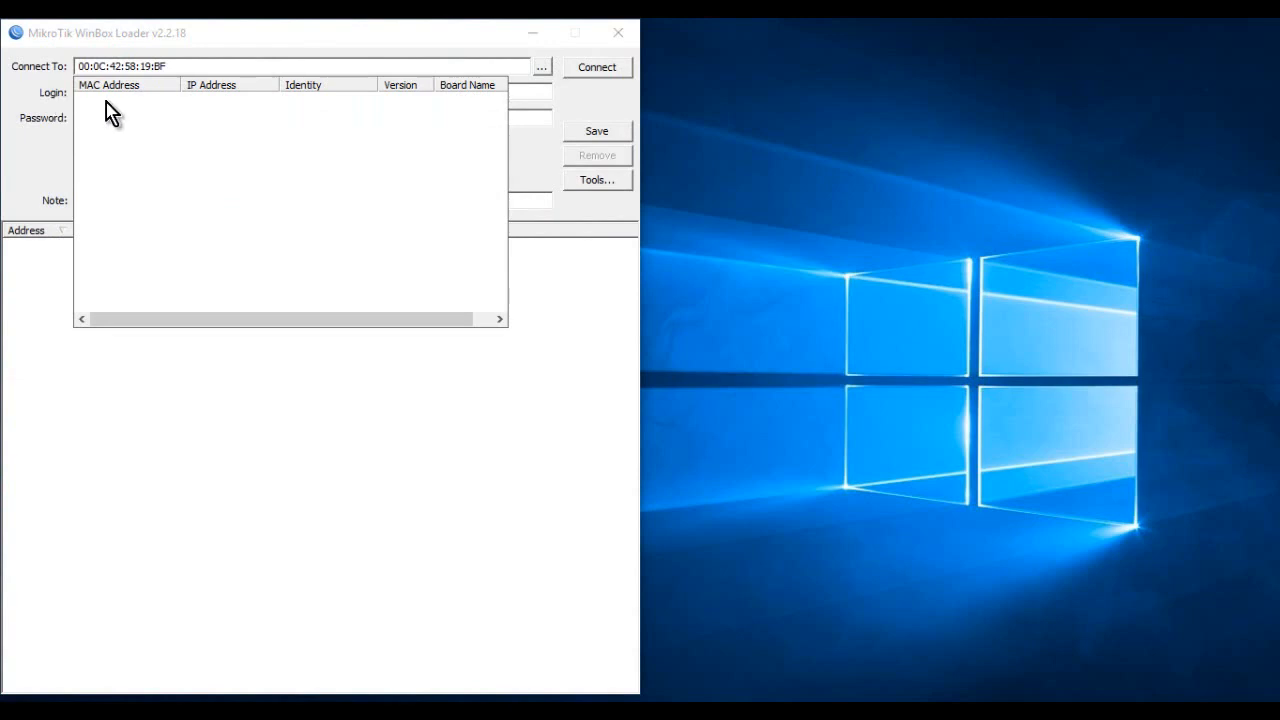
click(117, 103)
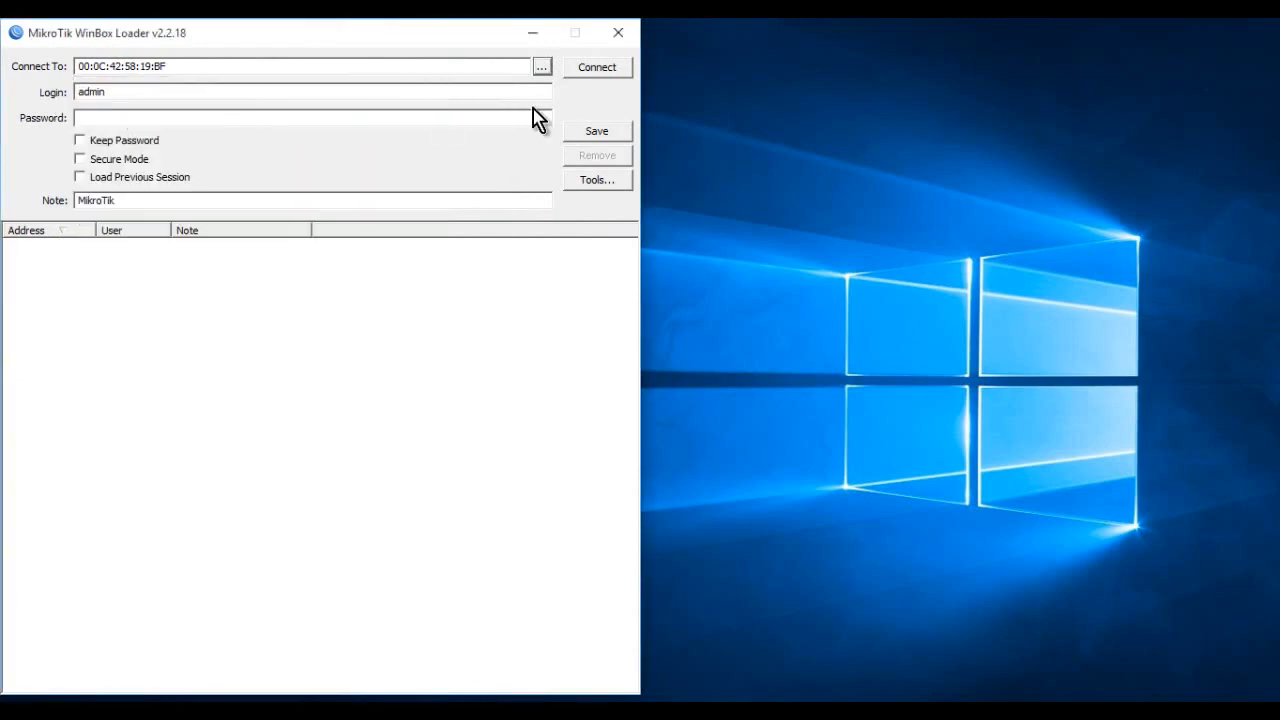
click(578, 70)
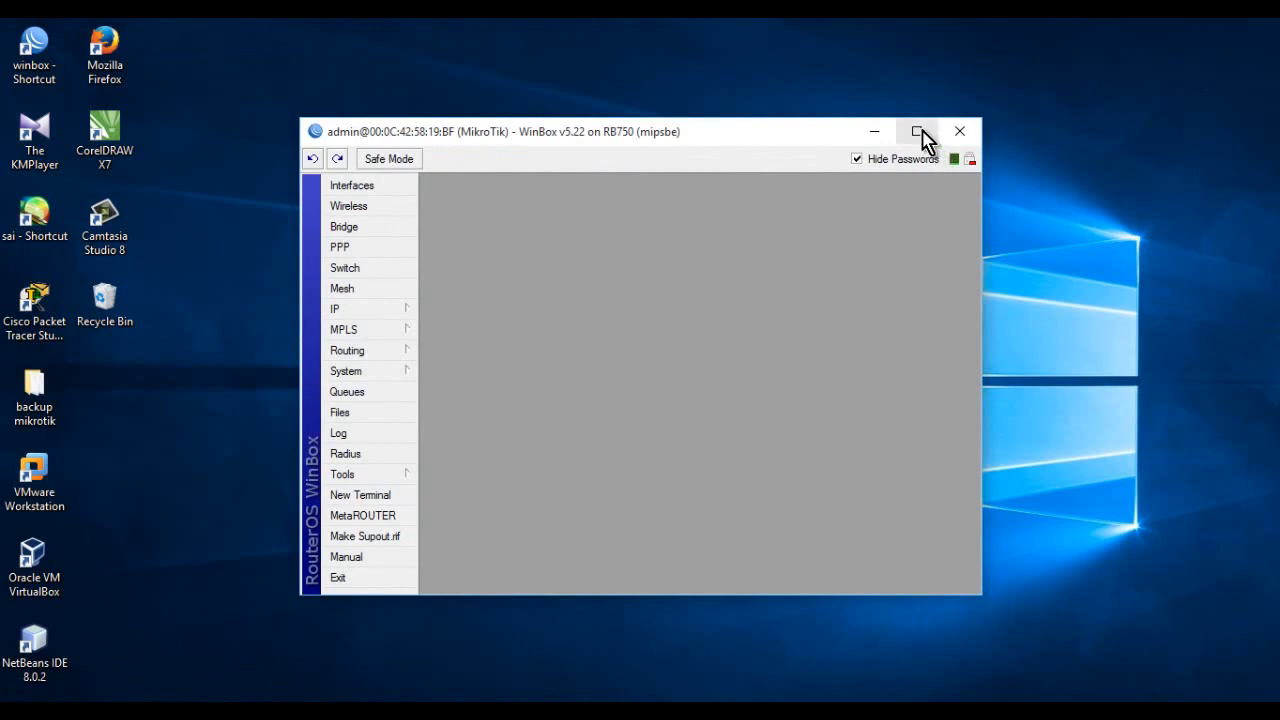
click(918, 134)
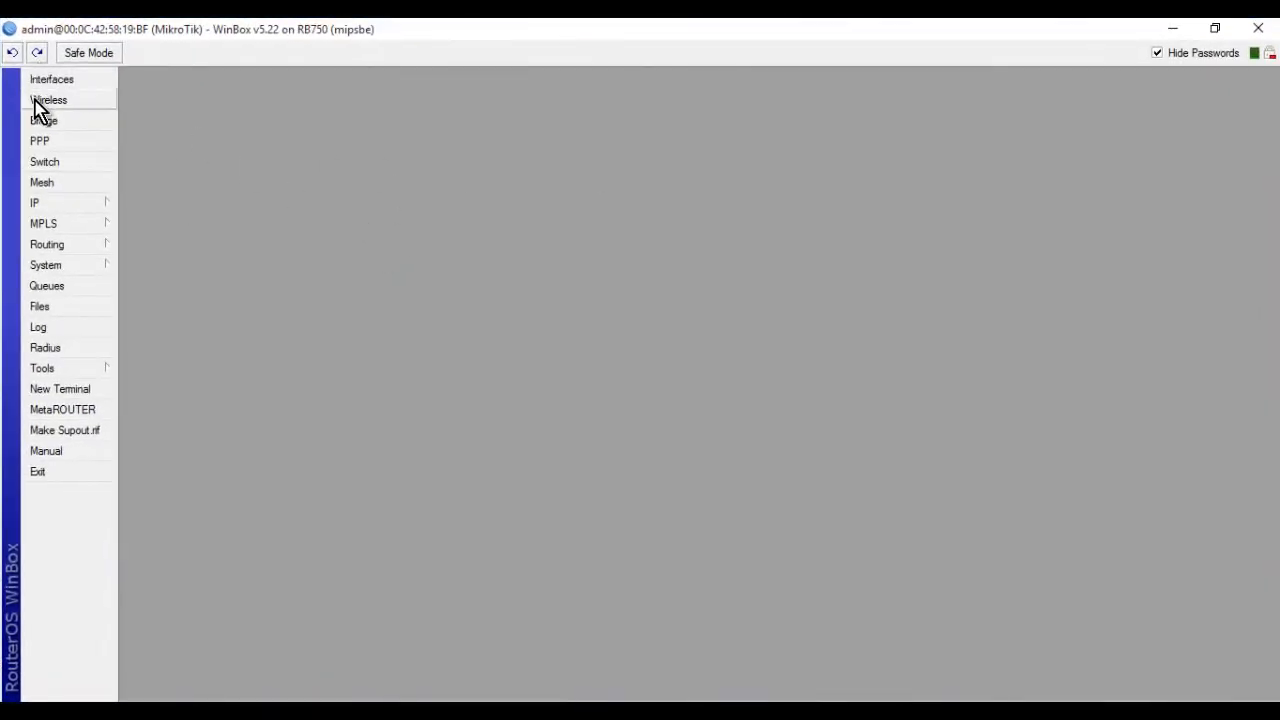
Check the interface list and the IP address list after the reboot, then close both lists
click(52, 82)
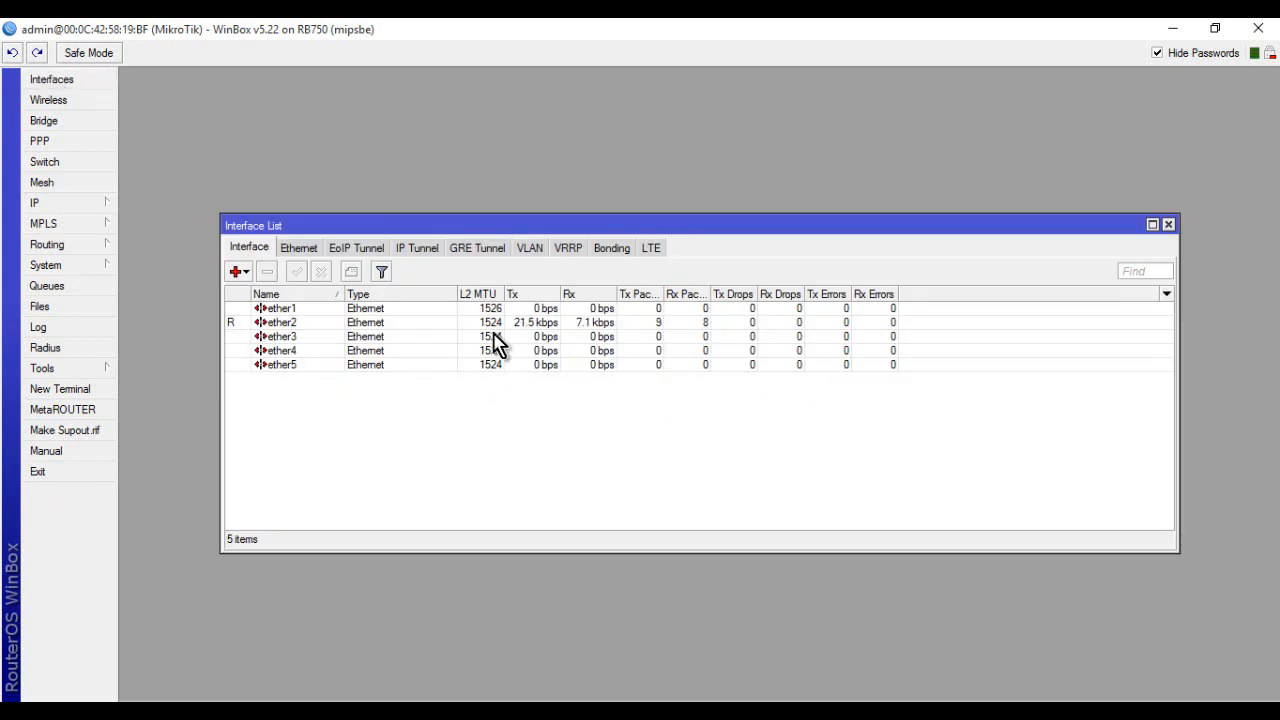
click(62, 205)
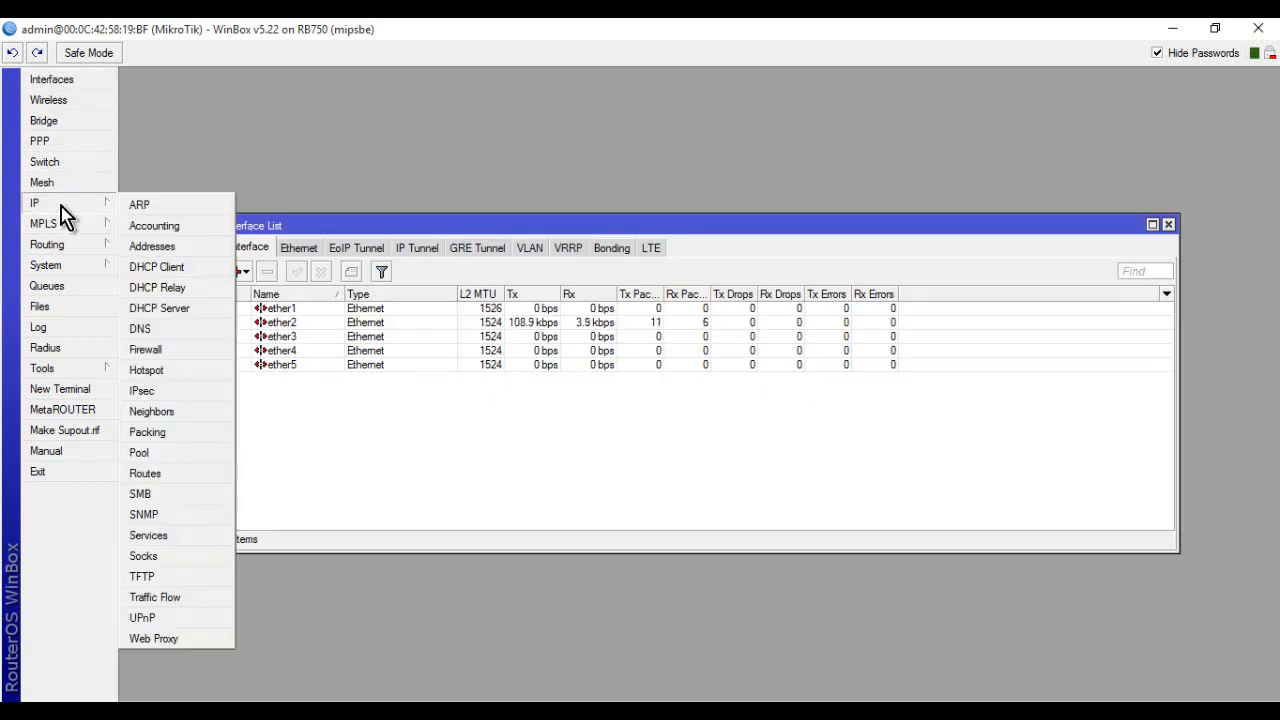
click(155, 247)
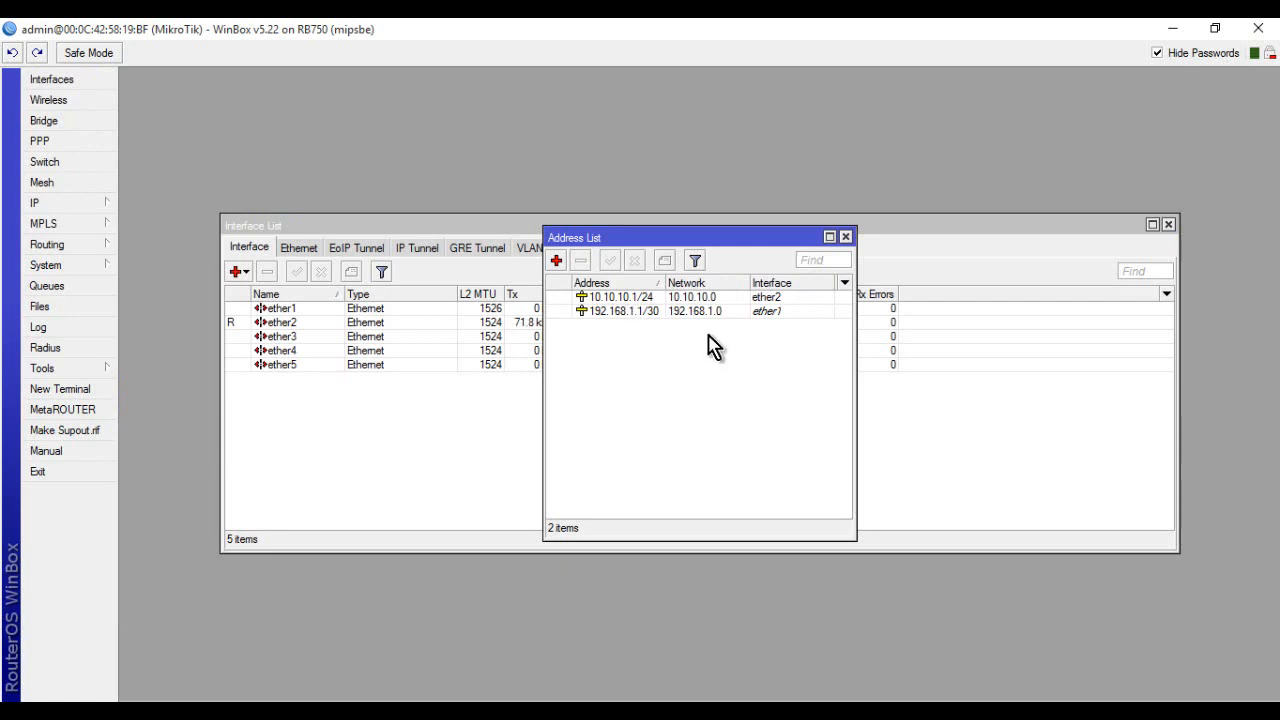
click(846, 238)
click(1167, 225)
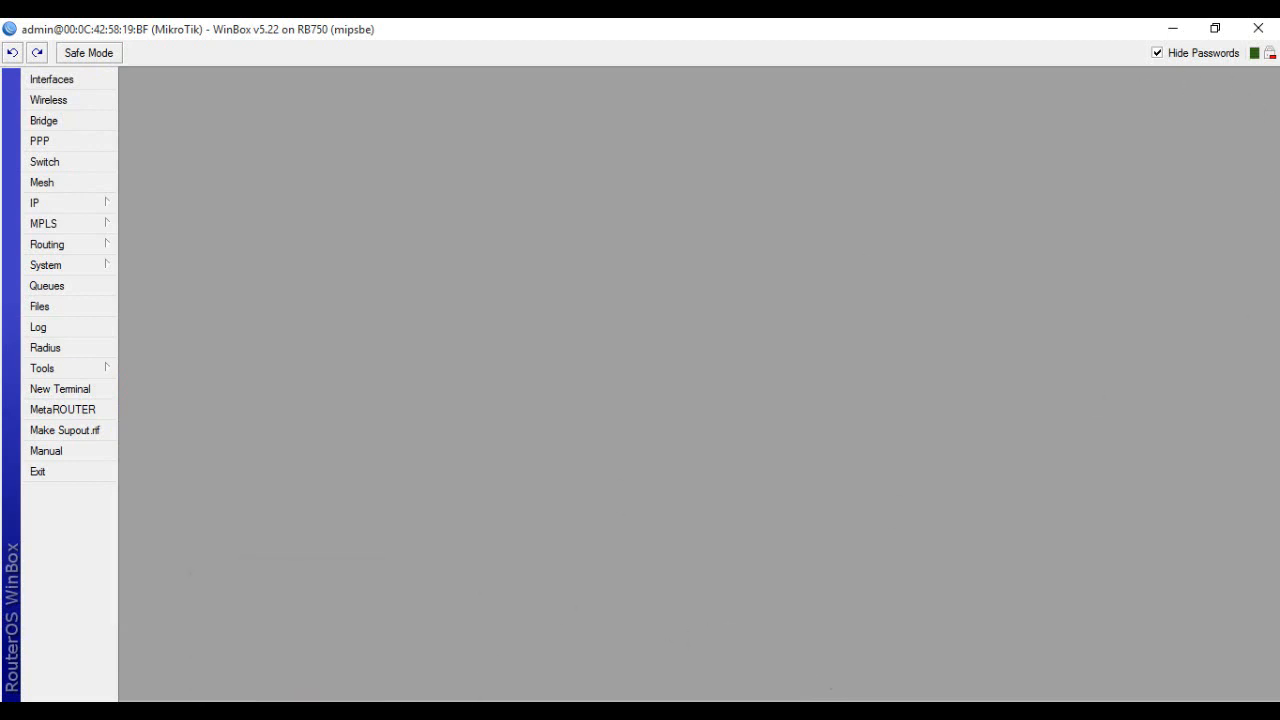
Open an administrator Command Prompt and run ipconfig to list the computer's network adapter settings
key(super+x)
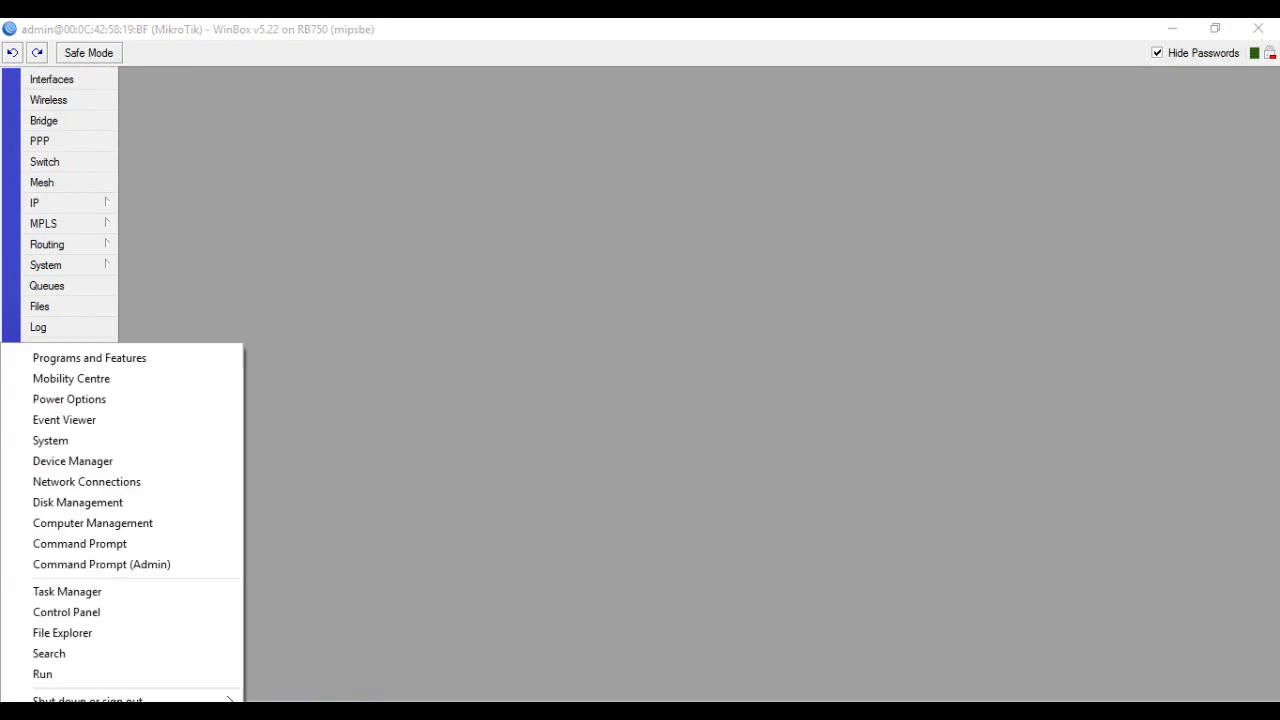
click(136, 564)
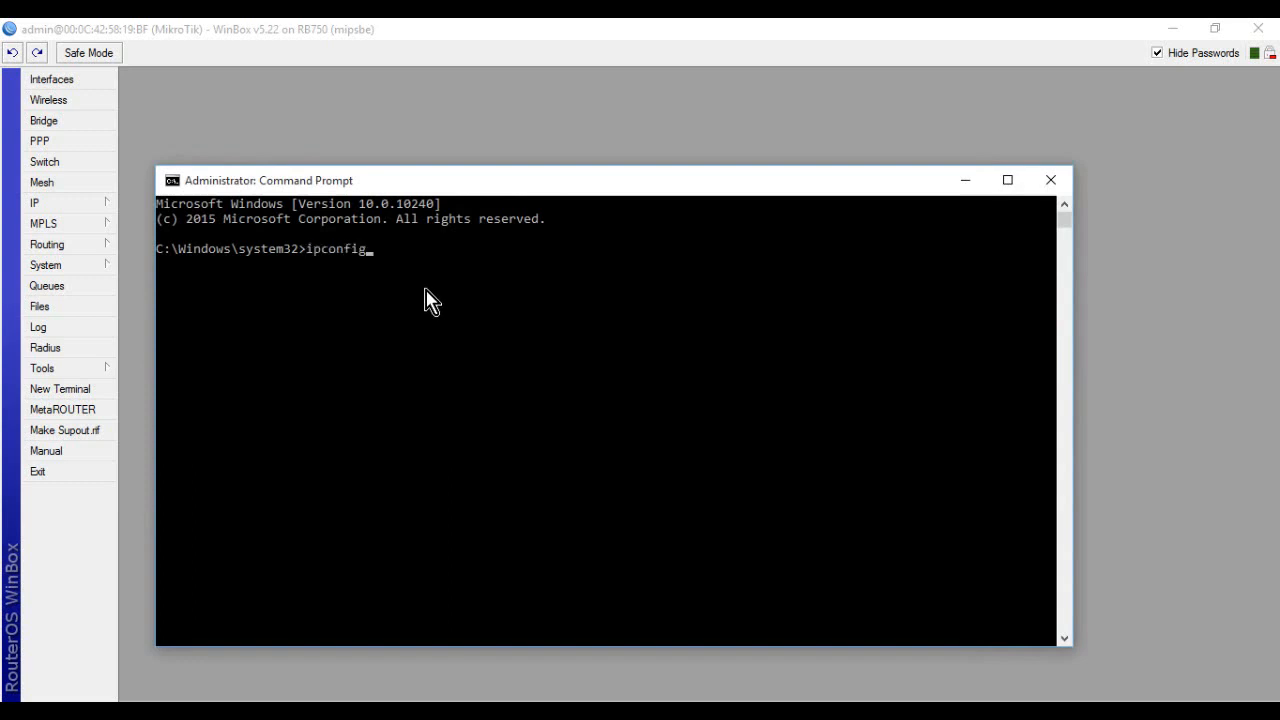
text(ipconfig)
key(Return)
scroll(471, 351, up, 4)
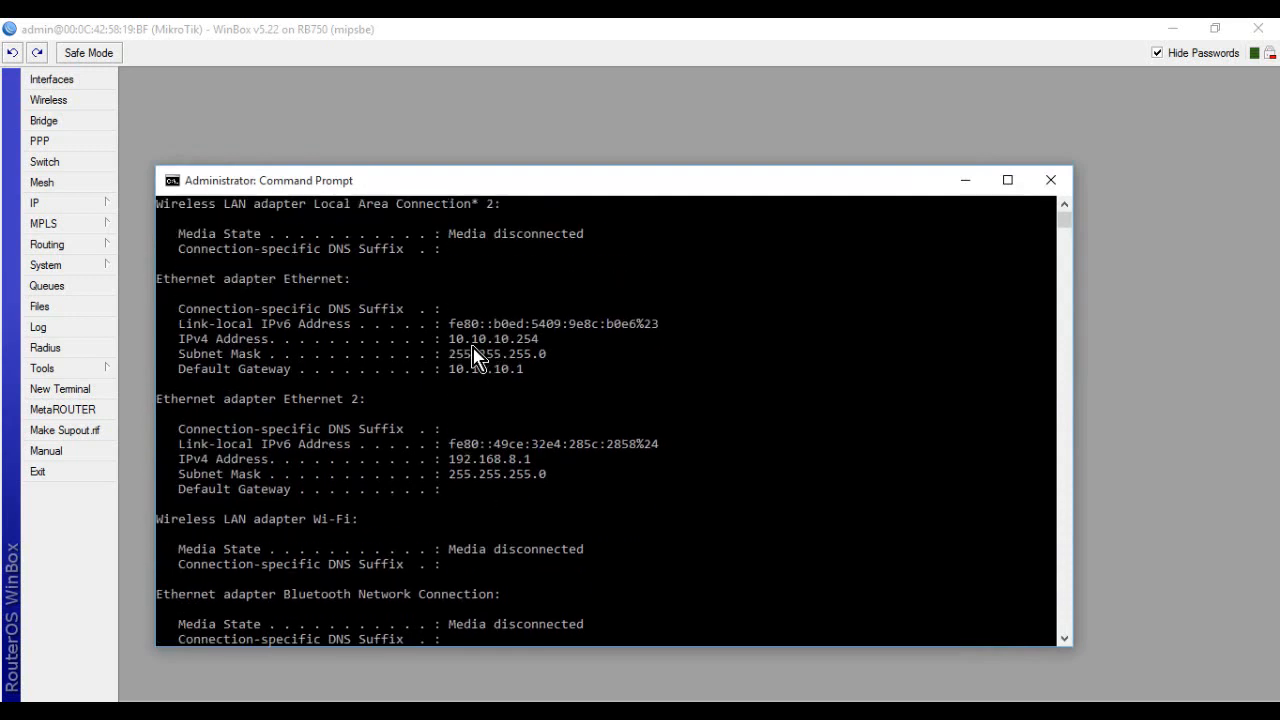
Highlight the Ethernet adapter's IPv4 address and default gateway in the ipconfig output and compare them with the topology diagram
click(872, 372)
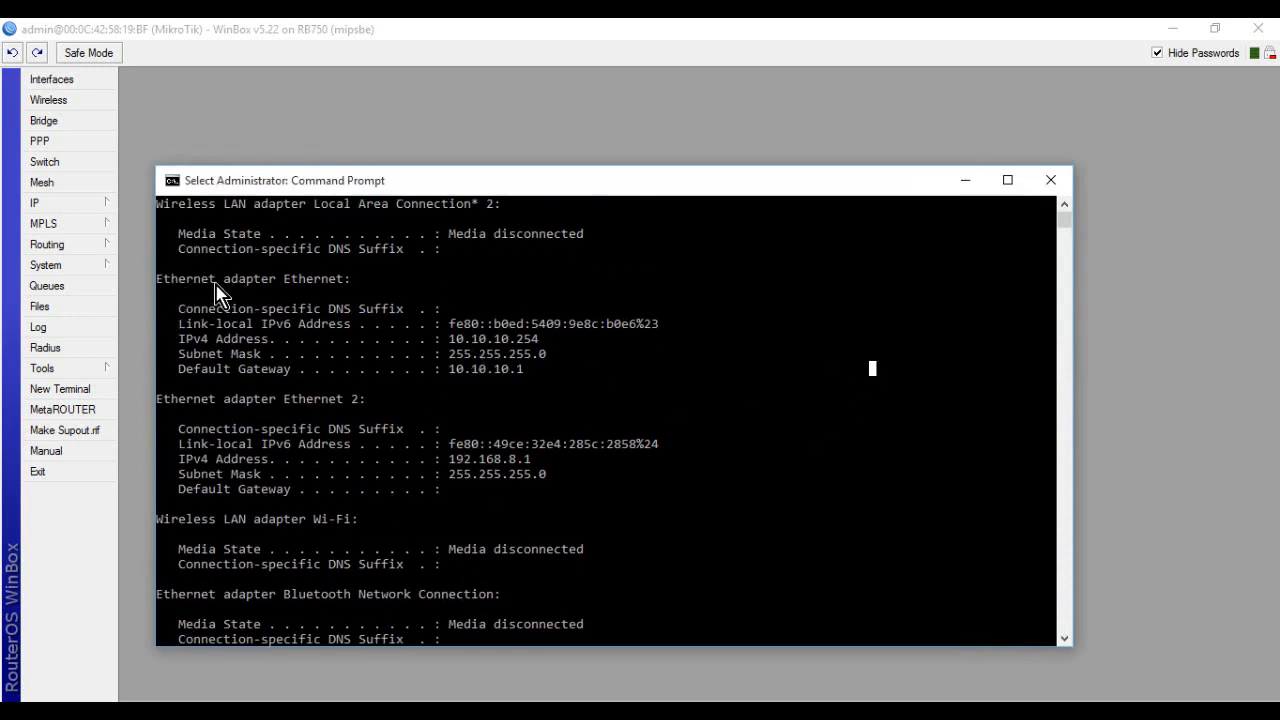
drag(165, 293, 1069, 400)
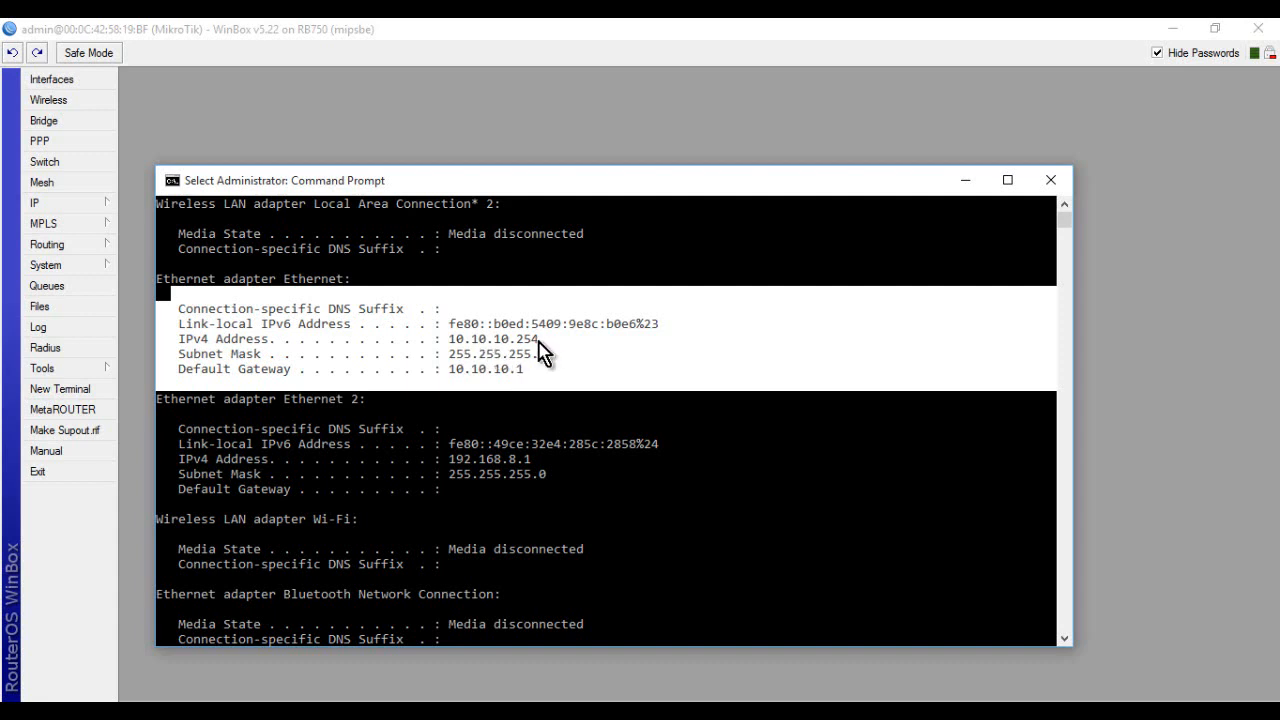
drag(548, 342, 450, 342)
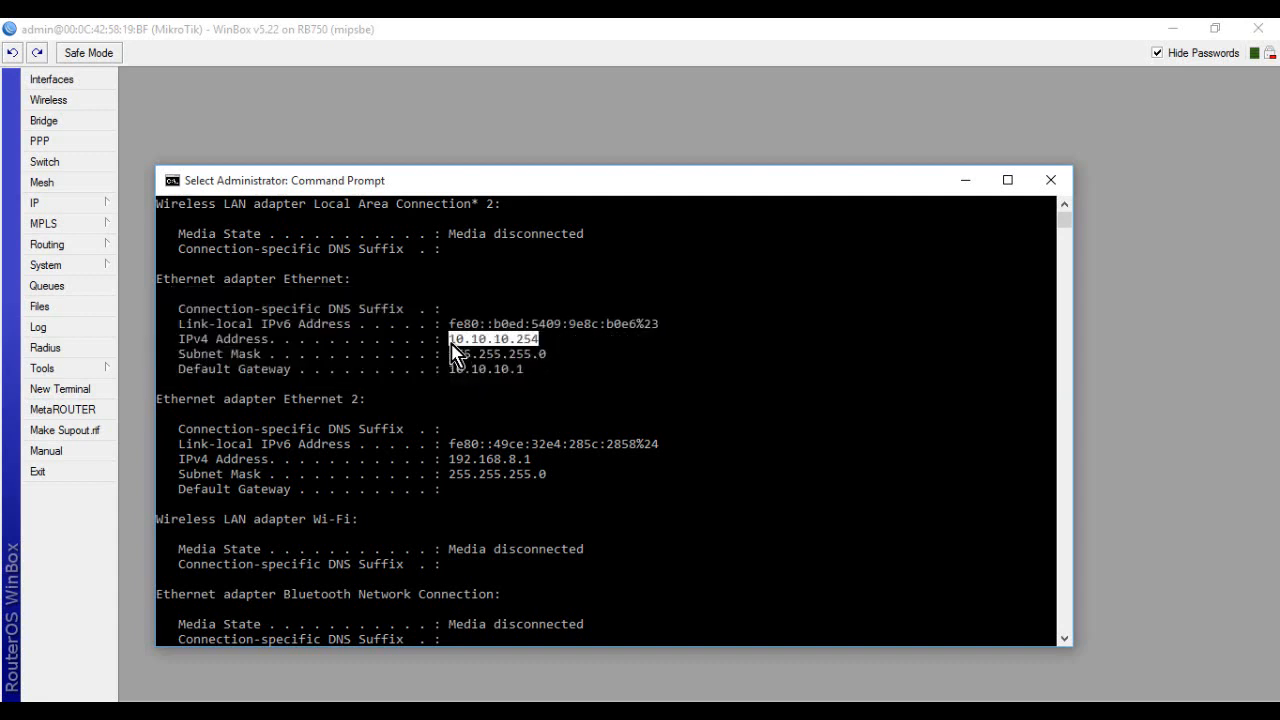
click(541, 370)
drag(527, 372, 455, 371)
click(533, 374)
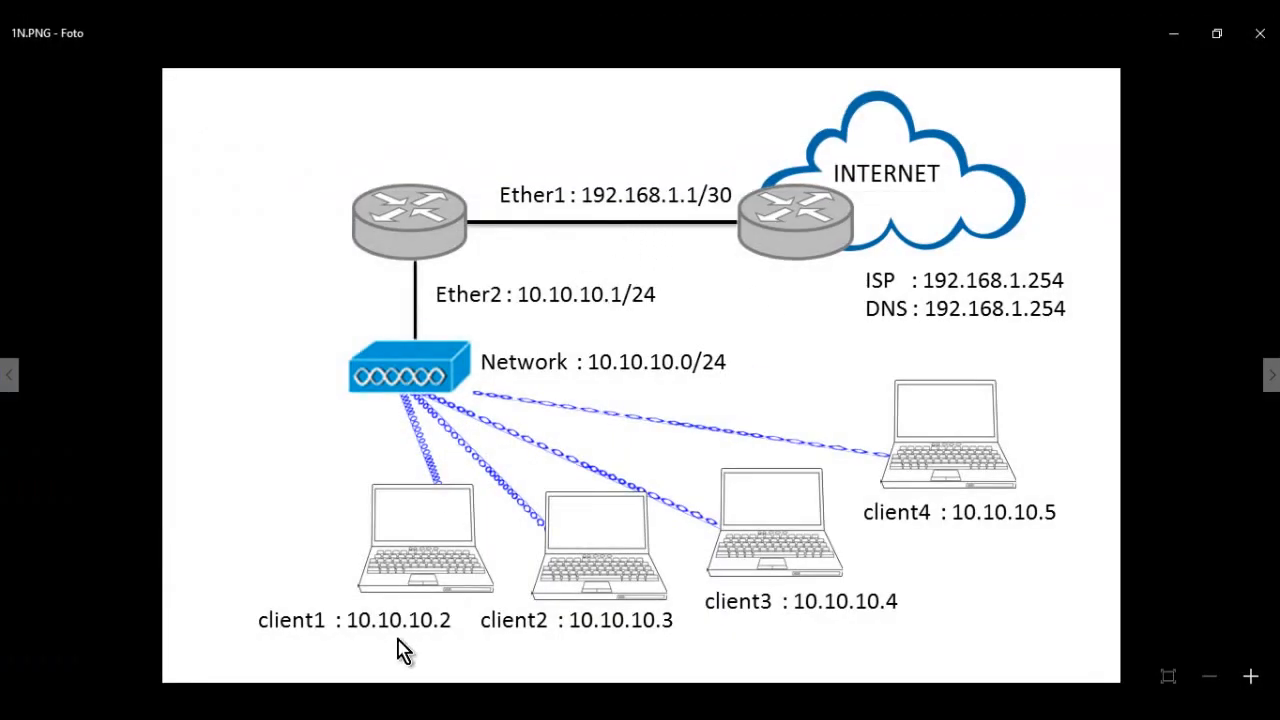
Return to the Command Prompt, test the connection to the router with "ping 10.10.10.1", and close the prompt
click(456, 714)
scroll(522, 481, down, 6)
scroll(346, 563, down, 4)
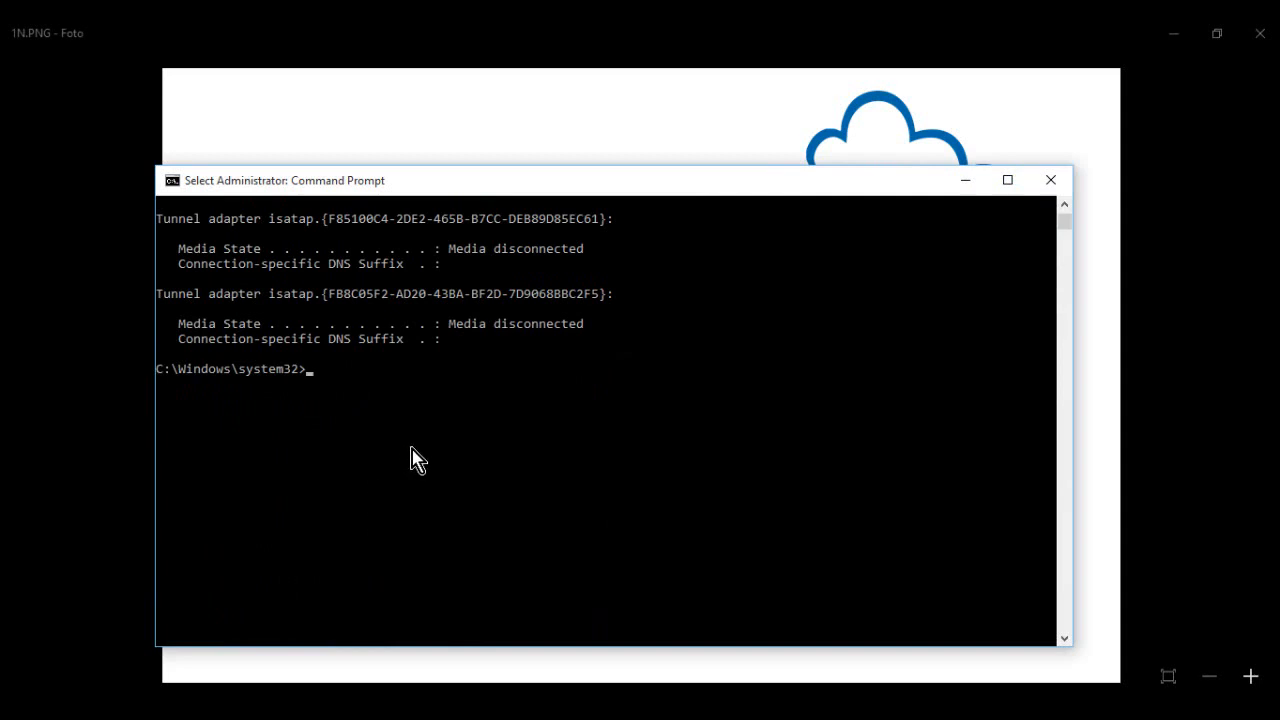
text(ping 10.10.10.1)
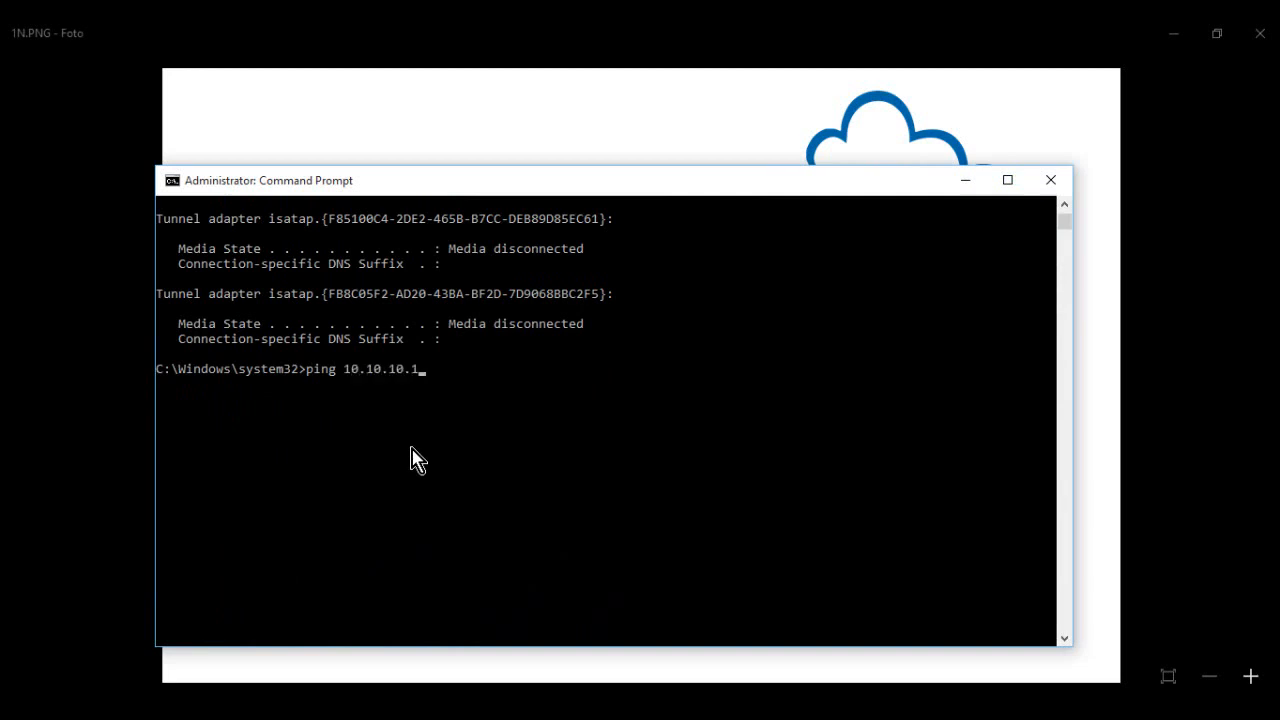
key(Return)
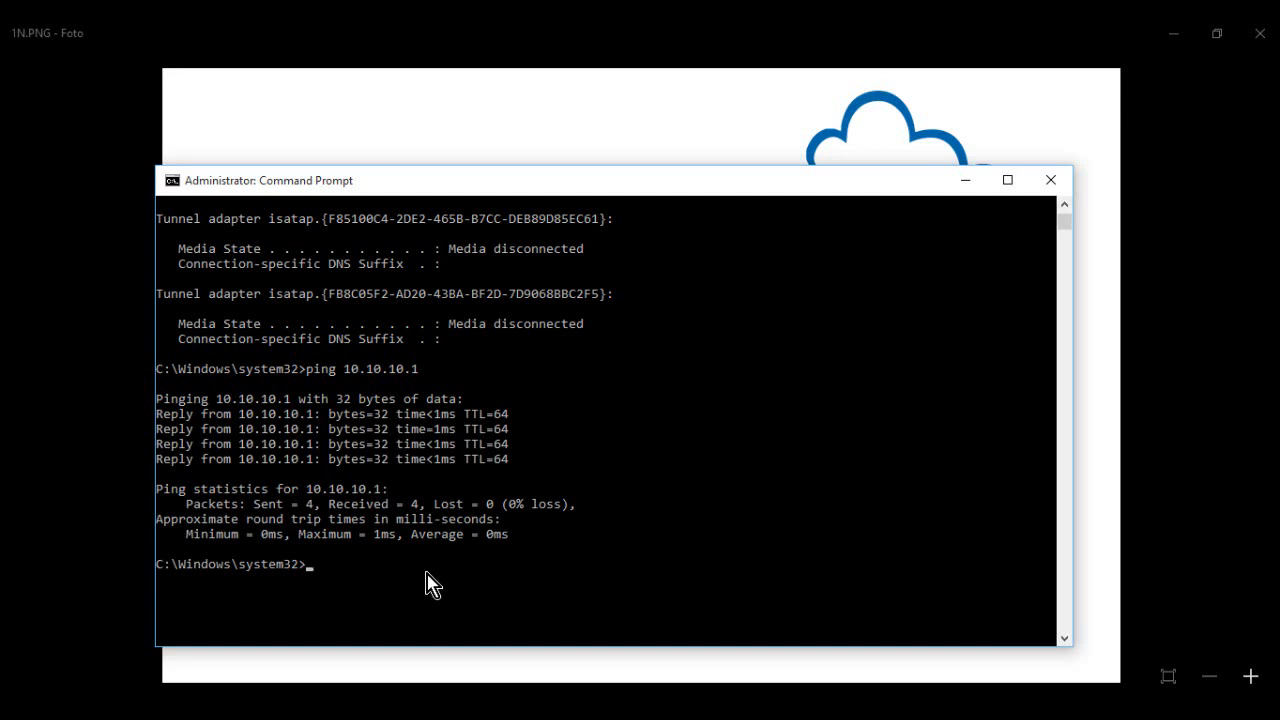
drag(572, 183, 596, 152)
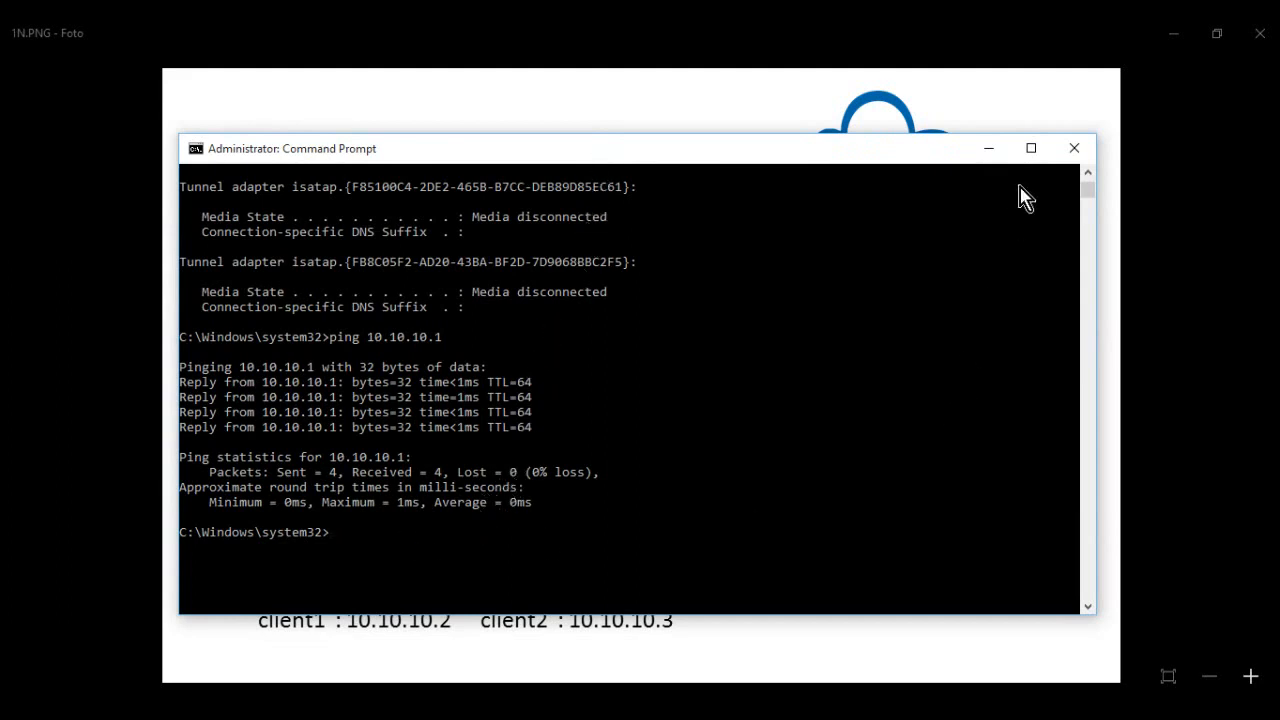
click(1071, 163)
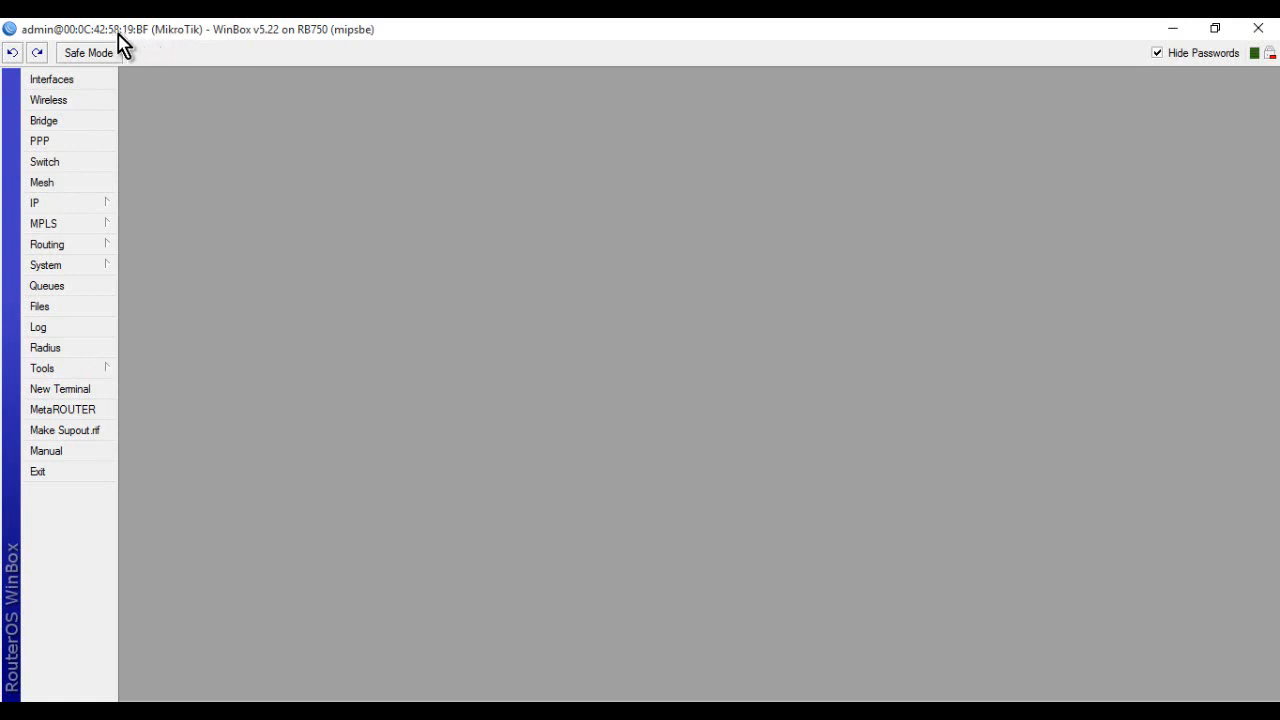
Set the router's system identity to ROUTERBOARD750
drag(143, 29, 170, 46)
click(637, 47)
click(90, 271)
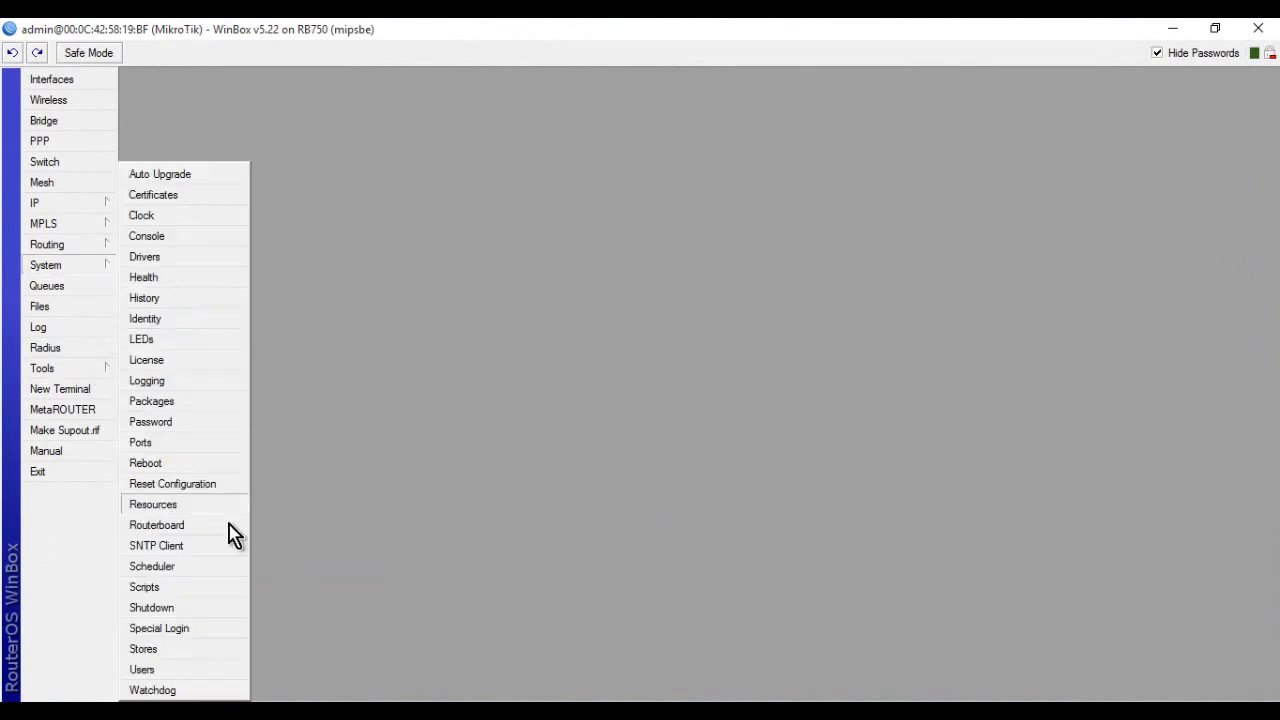
click(165, 320)
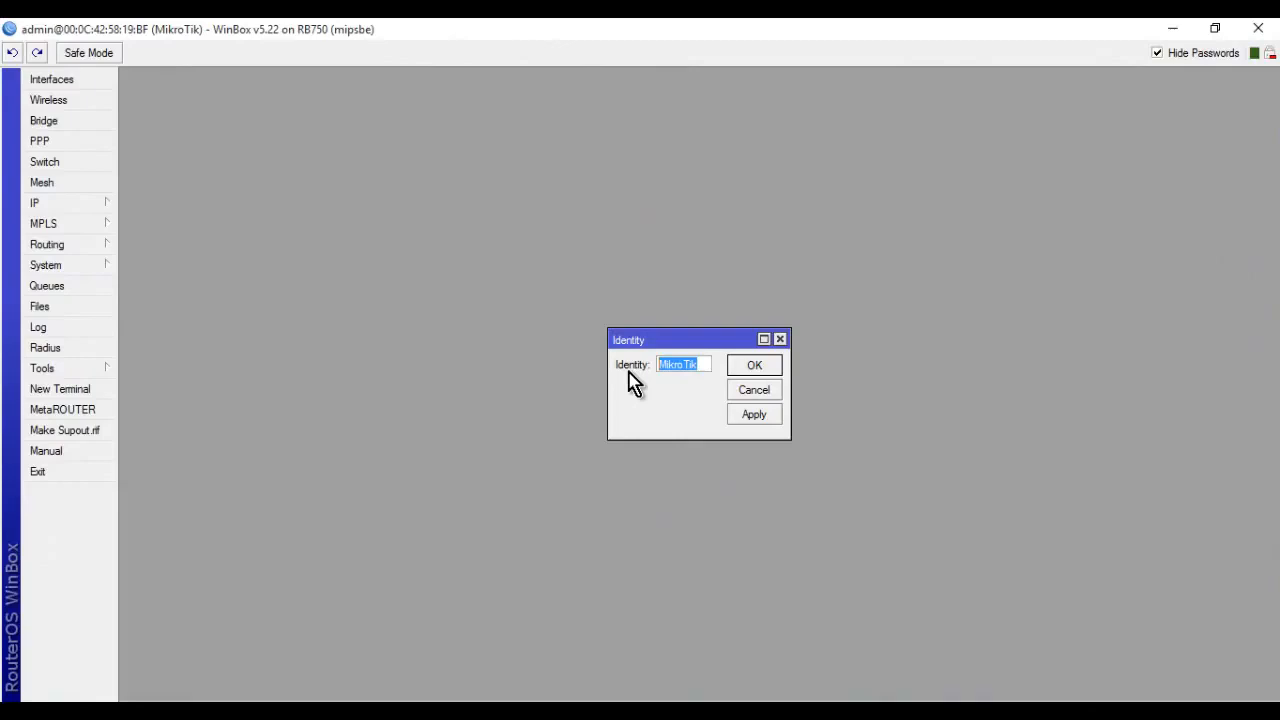
text(ROUTERBOARD 750)
click(742, 368)
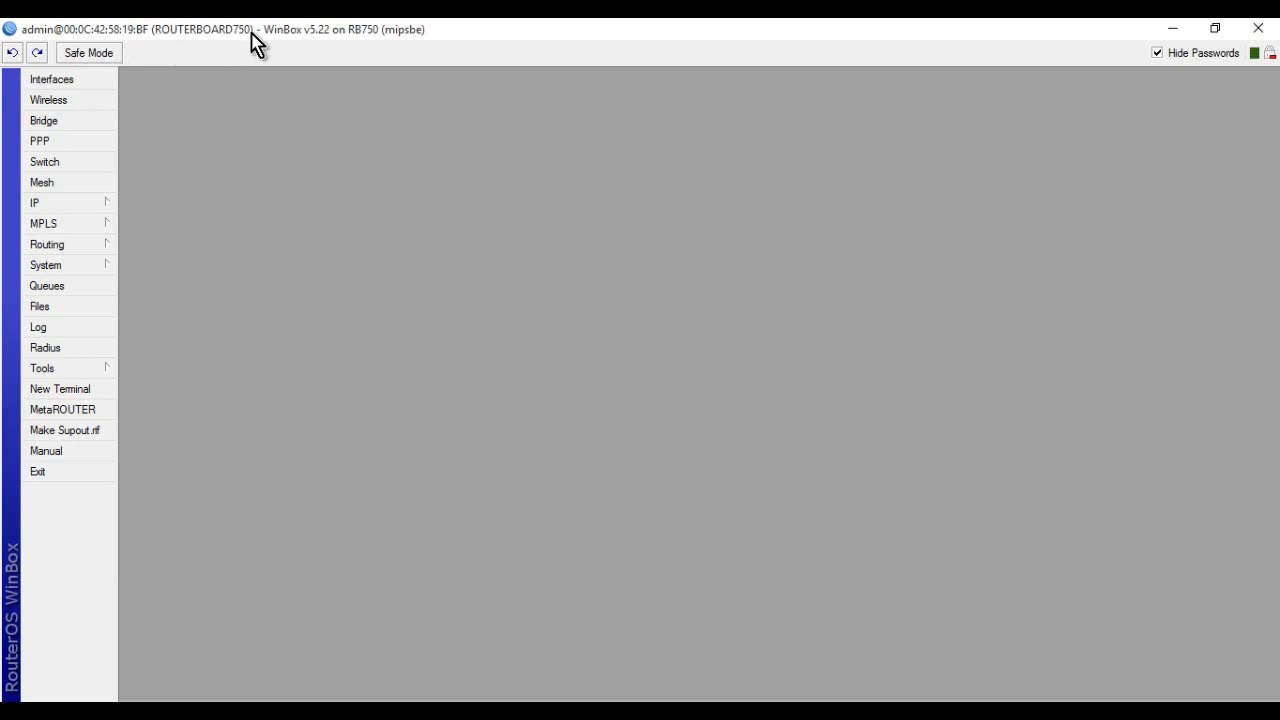
Add a router user named NETWORK in the full group, entering and confirming the account password
click(66, 266)
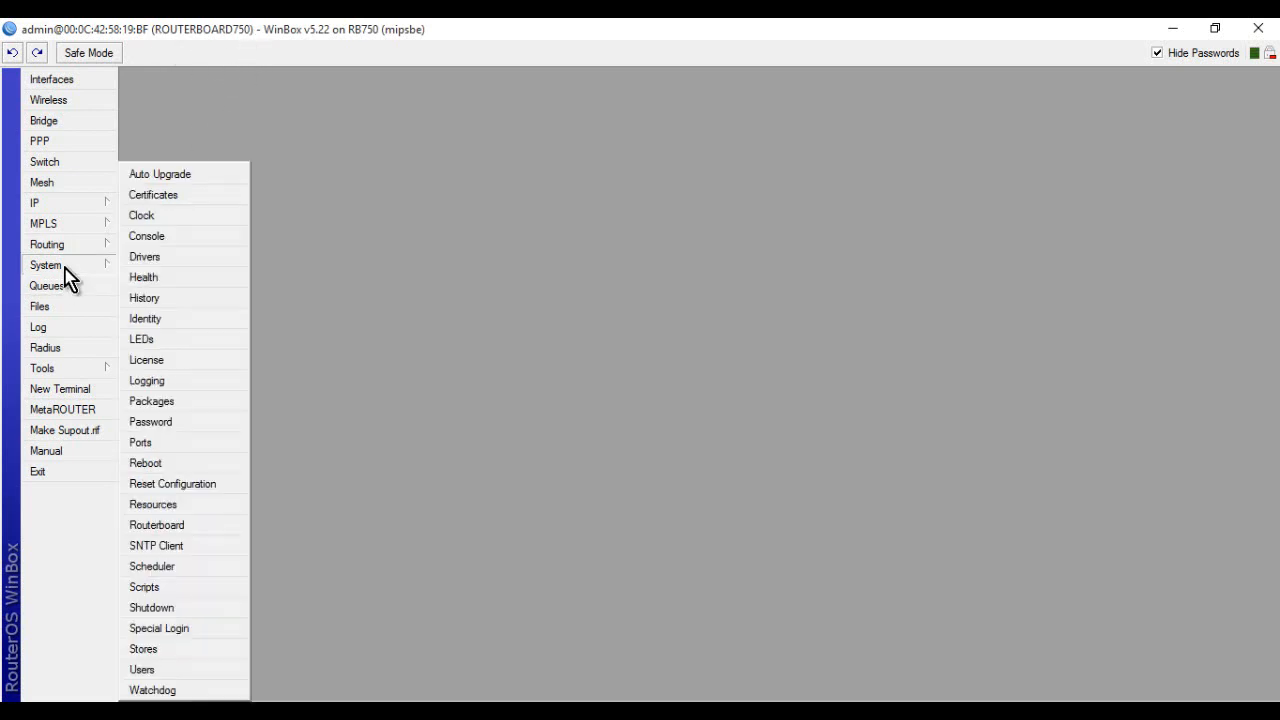
click(160, 669)
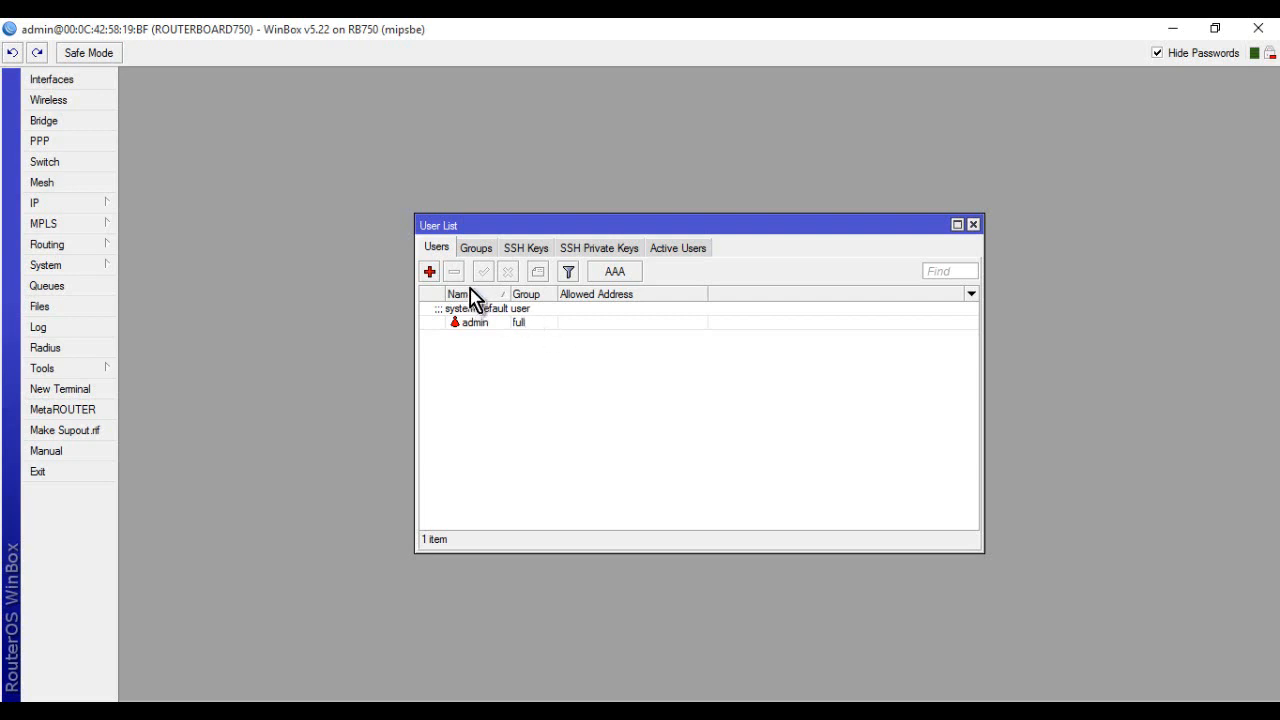
click(431, 285)
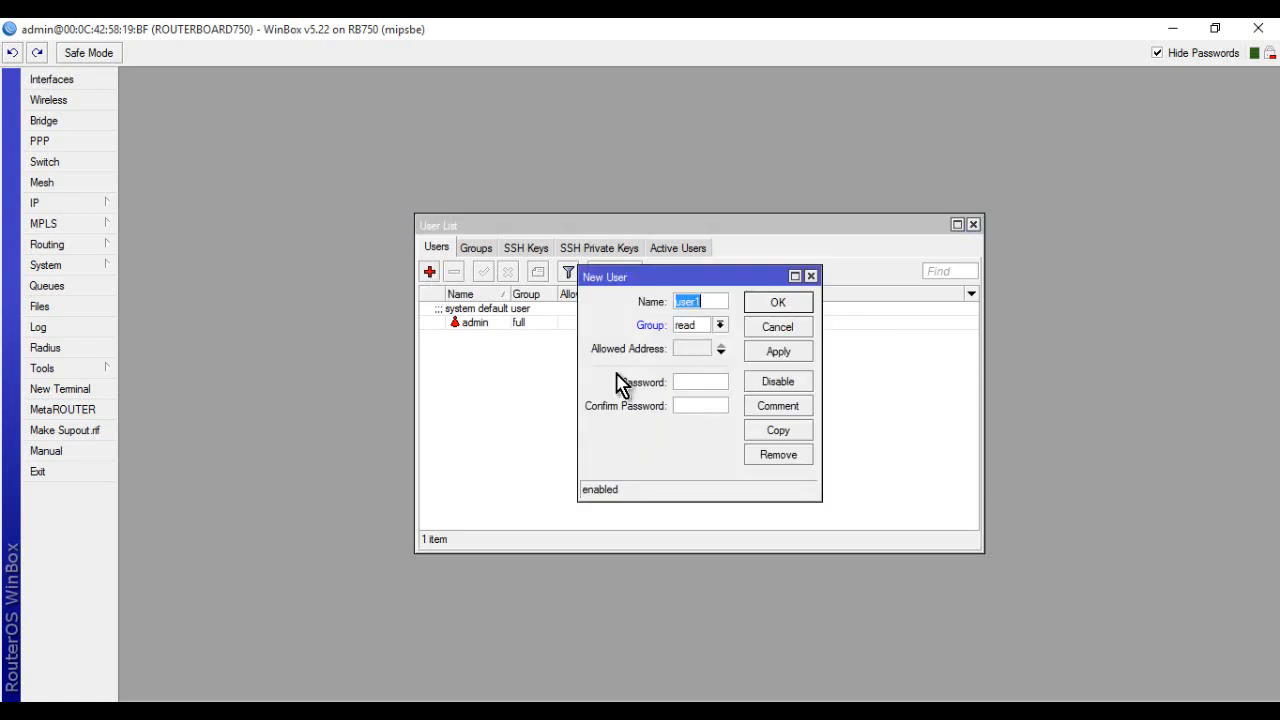
click(707, 301)
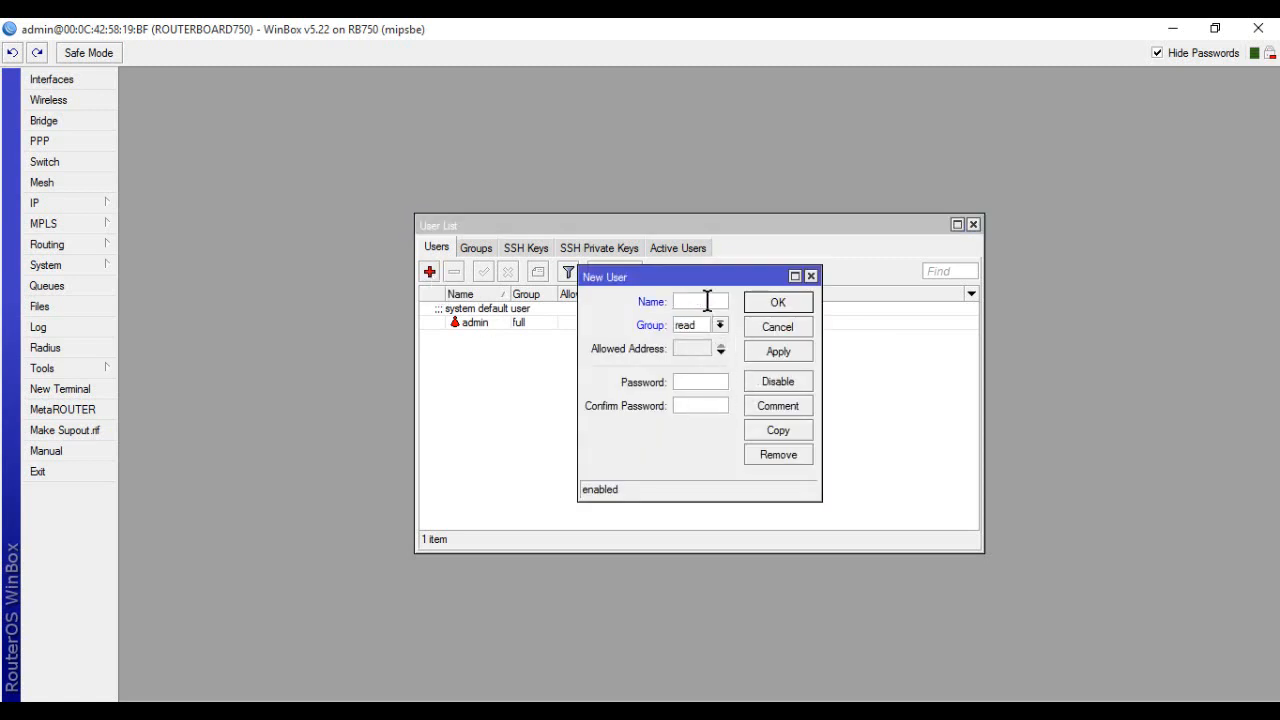
text(NETWORK)
click(720, 326)
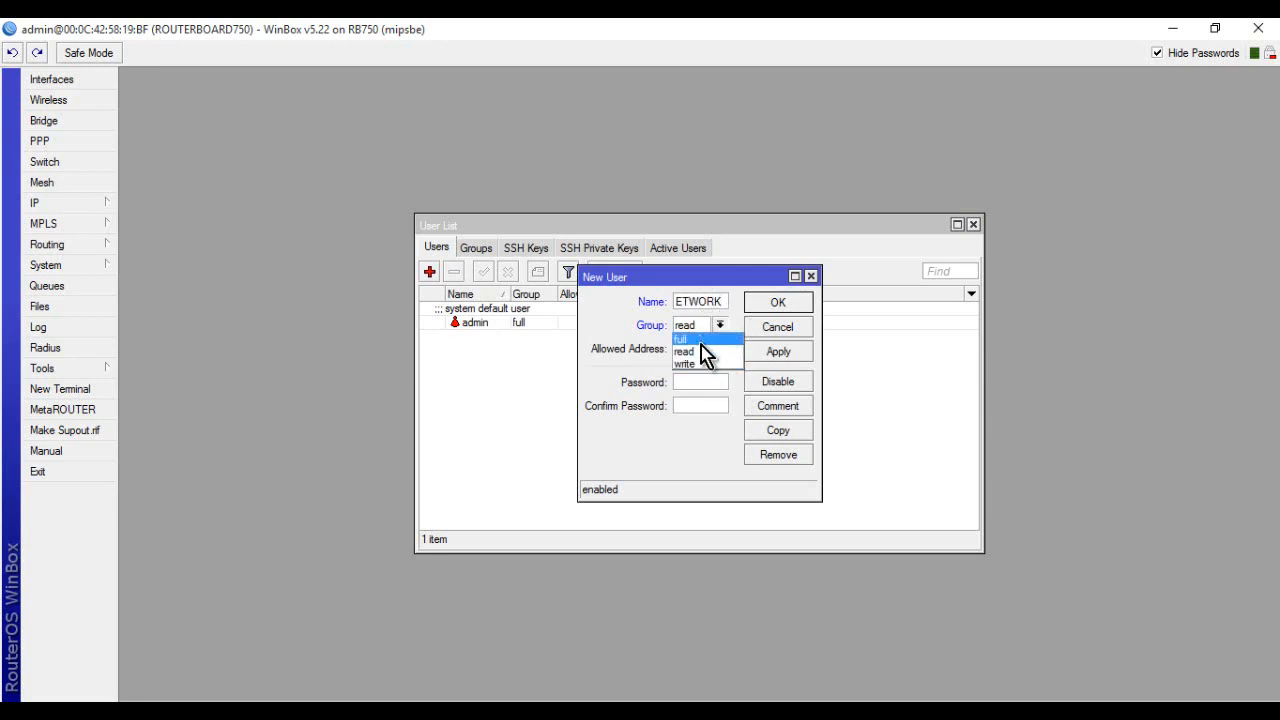
click(700, 339)
click(703, 385)
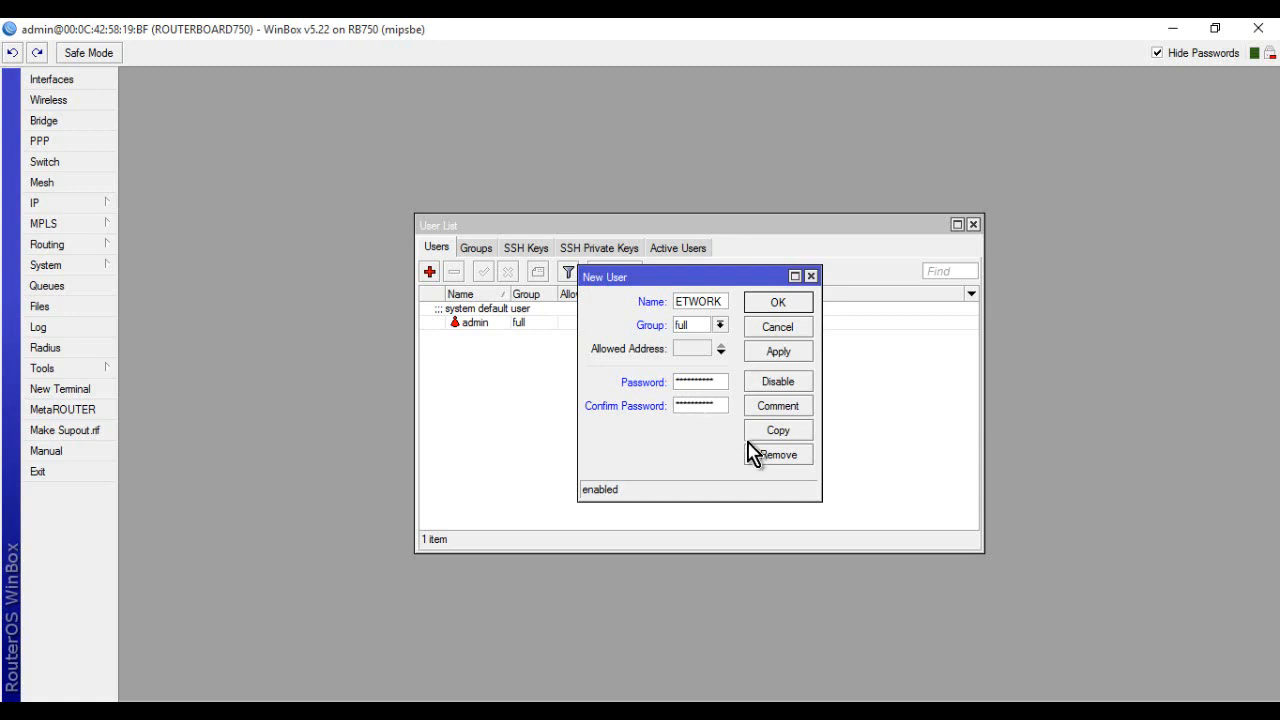
click(777, 356)
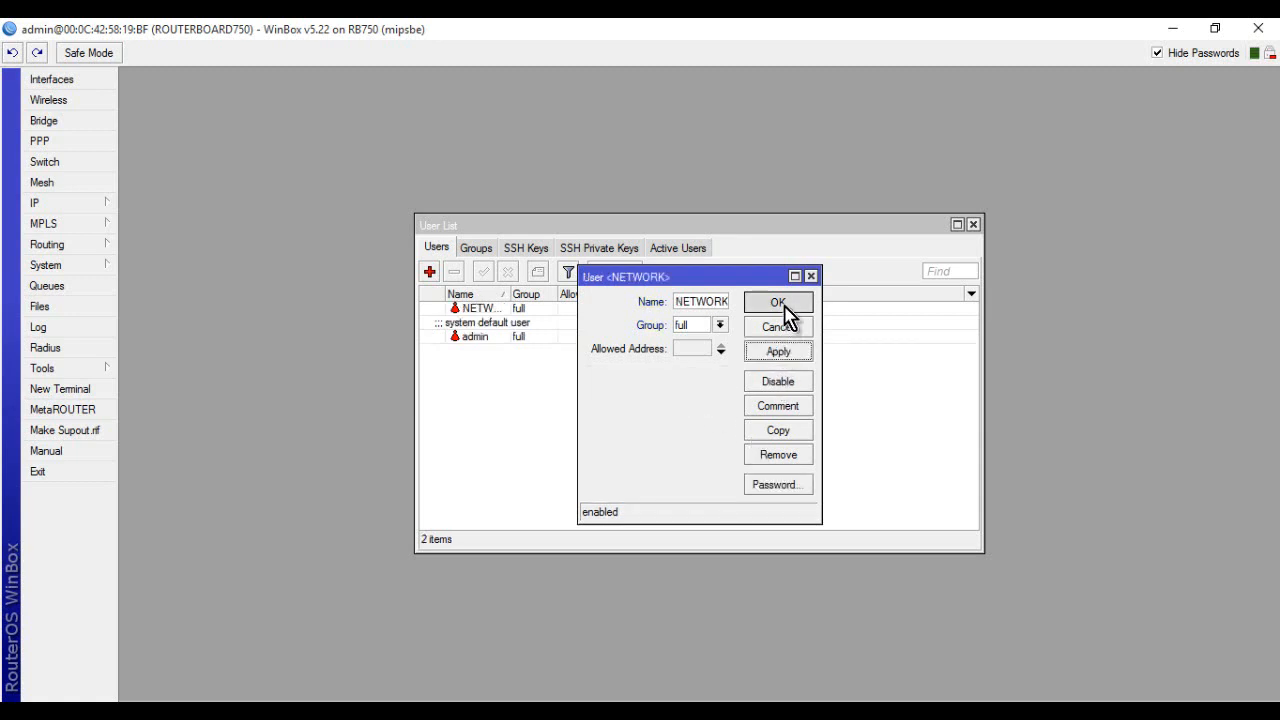
click(782, 304)
Disable the default admin user in the user list and close the list
click(500, 340)
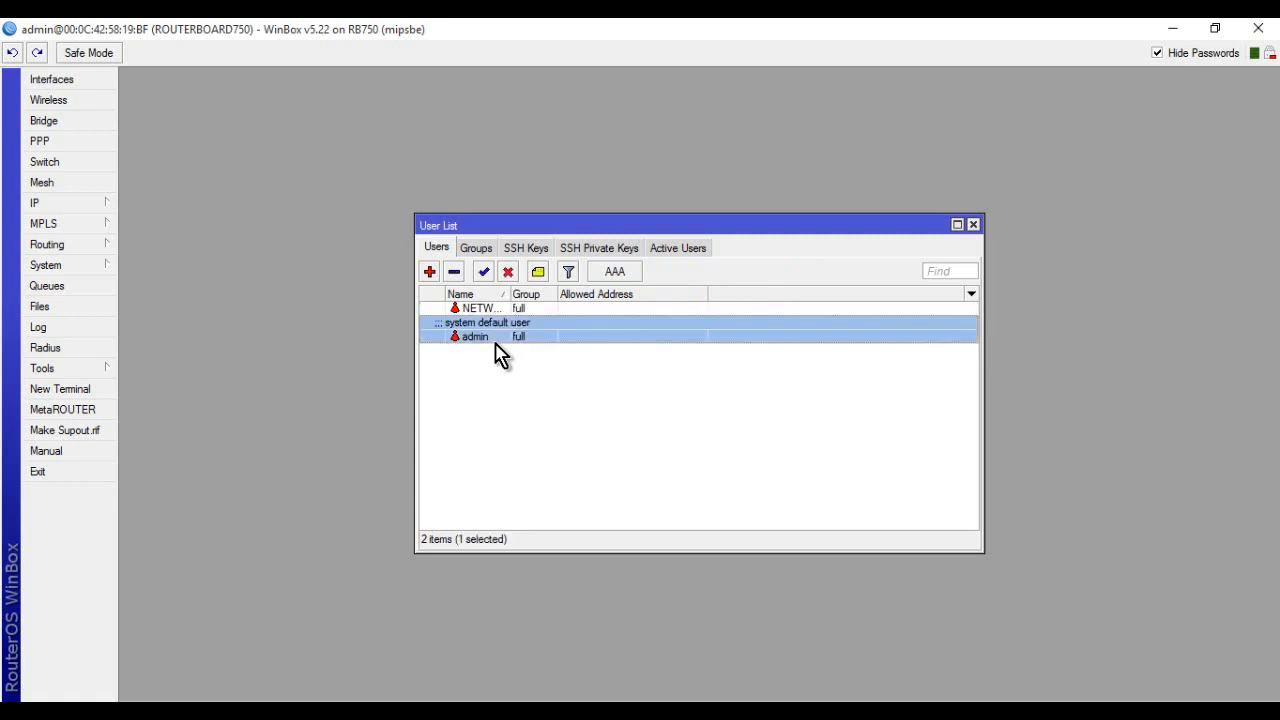
click(508, 272)
click(543, 434)
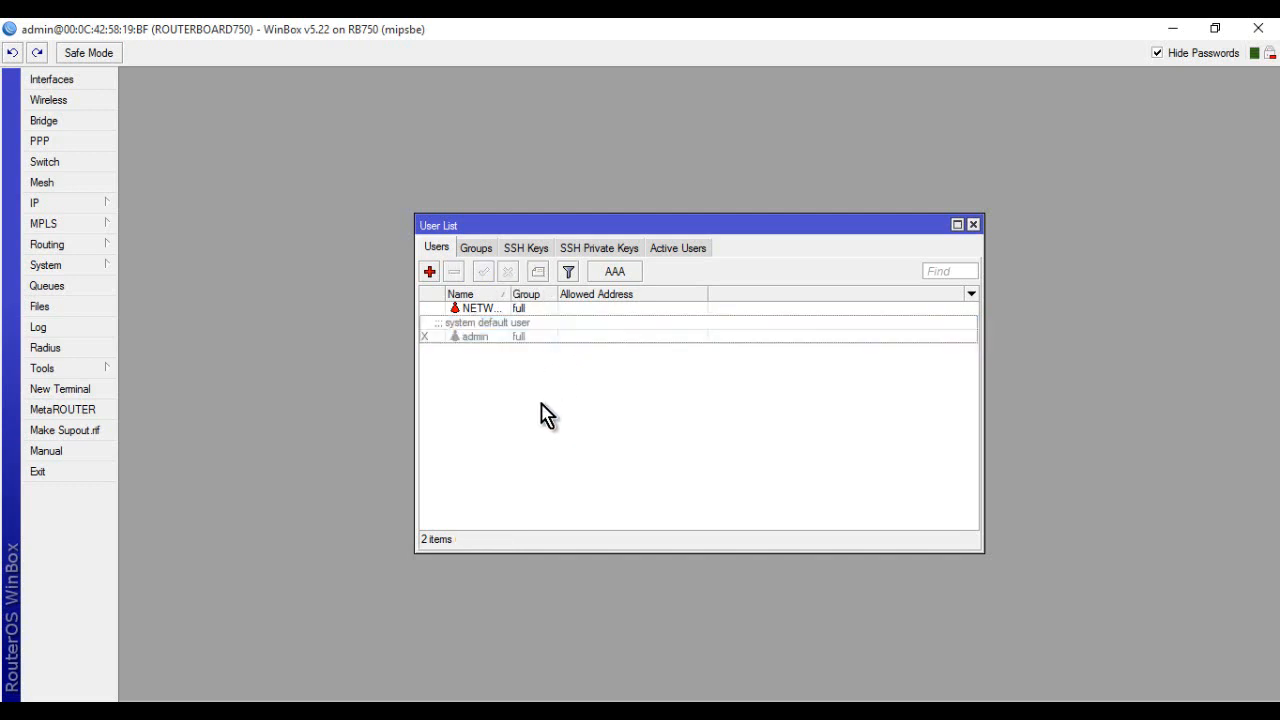
click(484, 337)
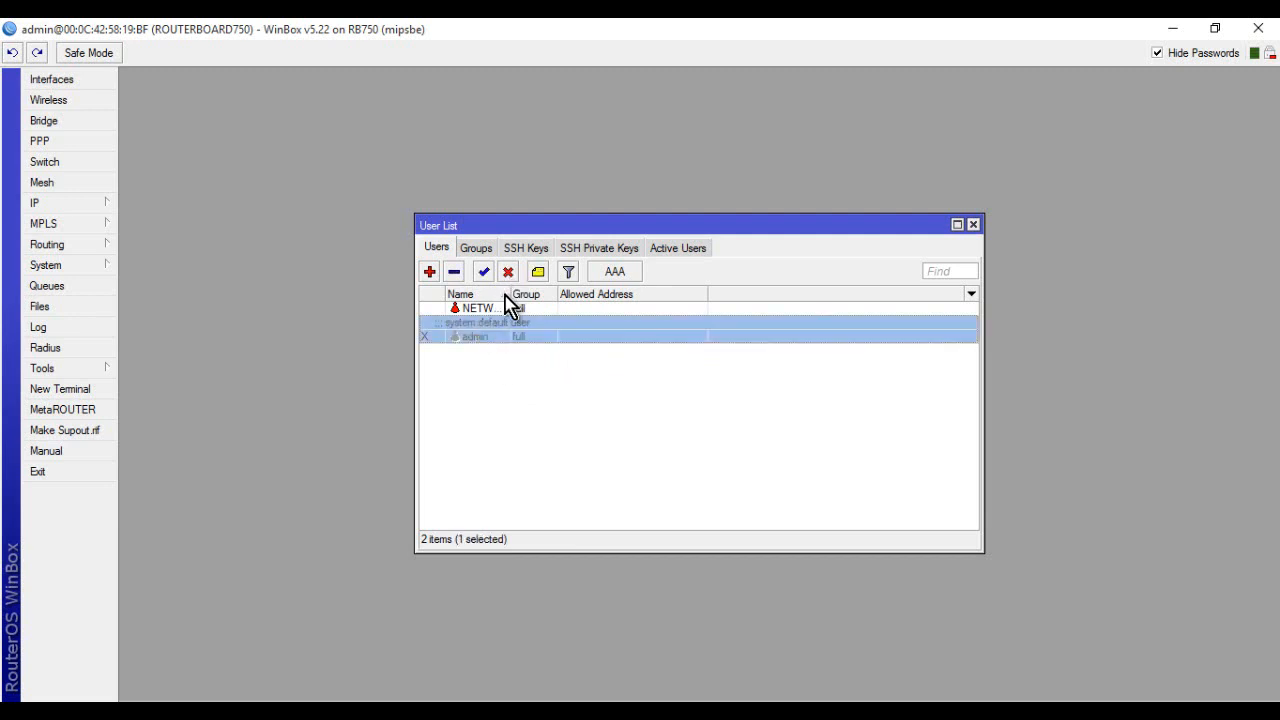
click(563, 403)
click(503, 334)
click(514, 366)
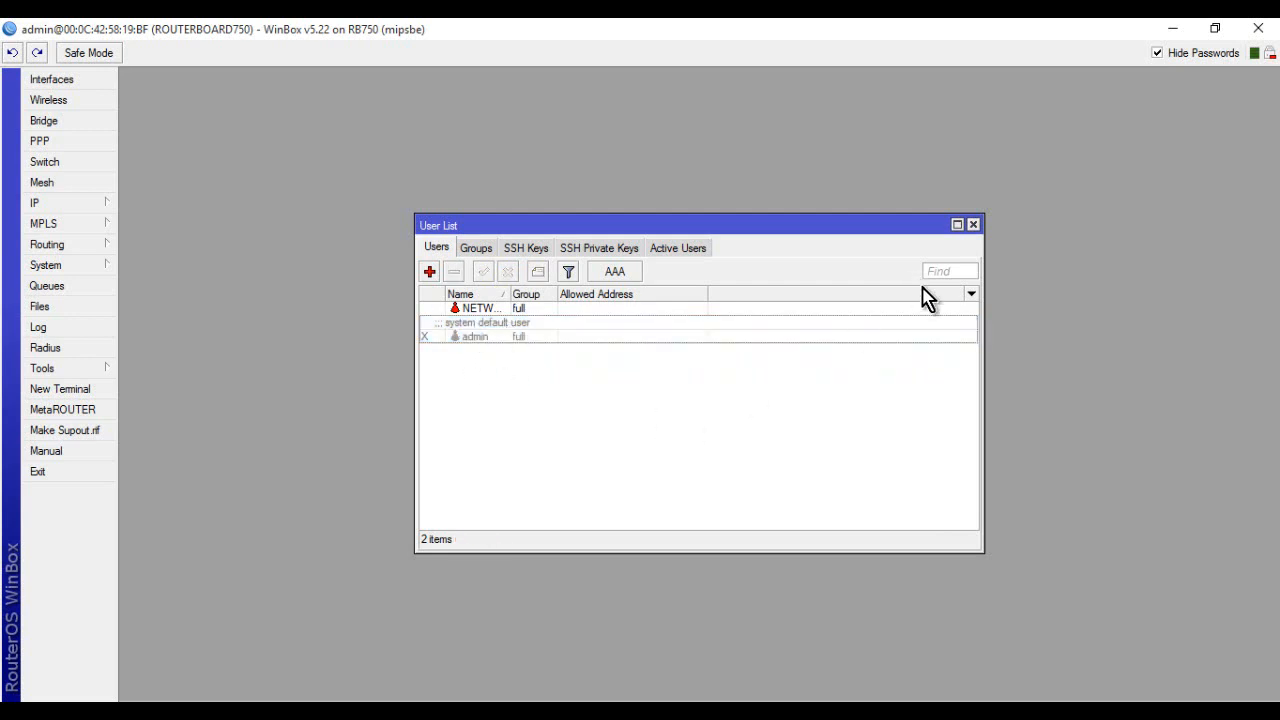
click(973, 224)
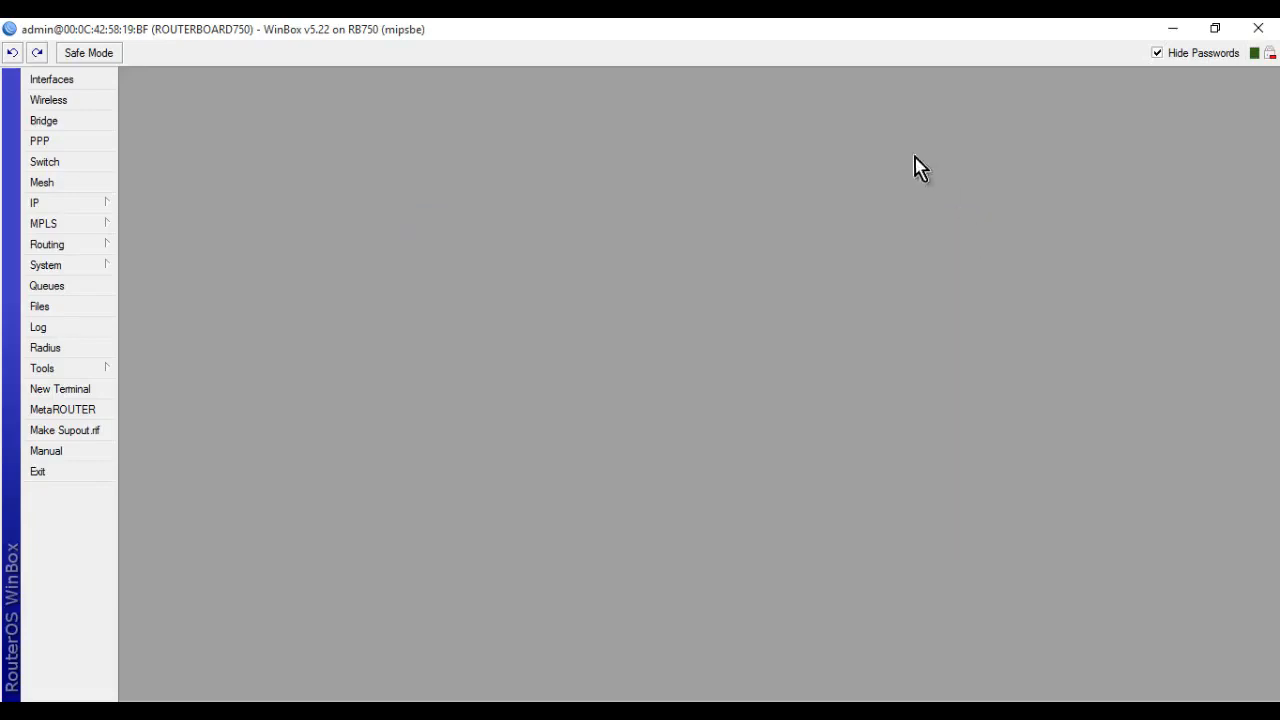
Close the session, reopen WinBox, select router 00:0C:42:58:19:BF, and try to connect as admin without a password
click(1263, 31)
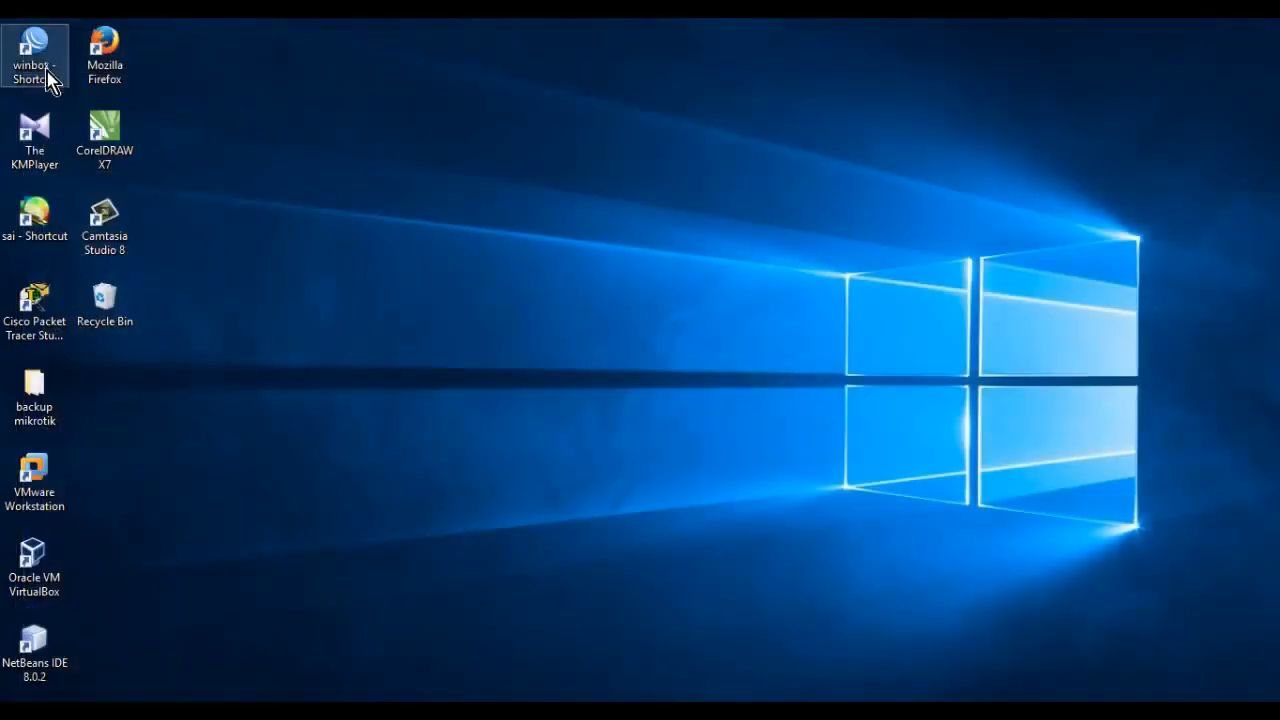
click(426, 714)
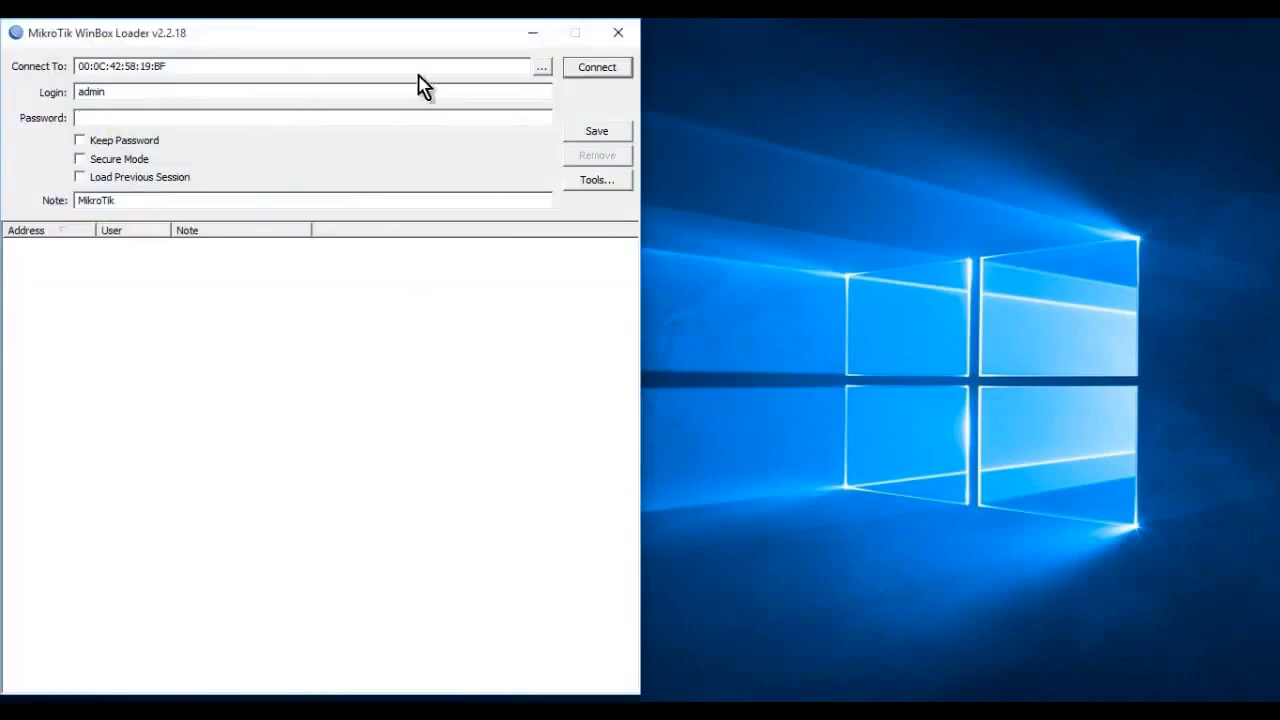
click(546, 70)
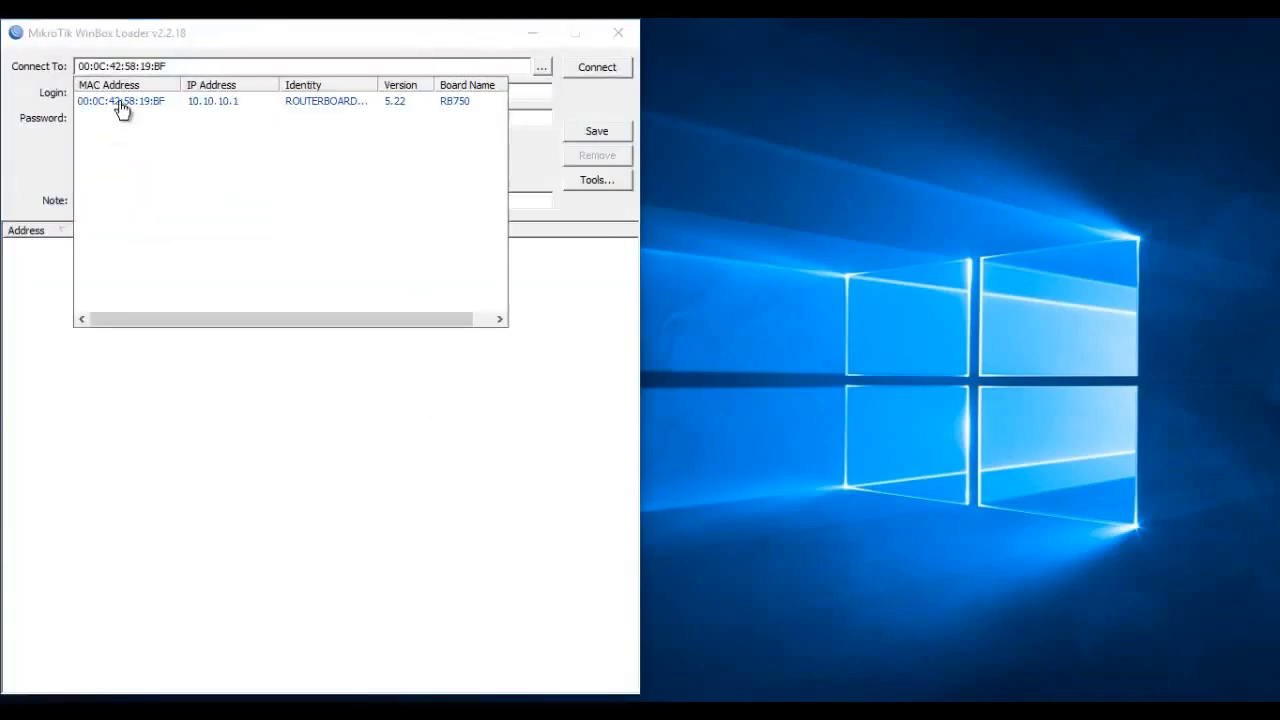
click(118, 100)
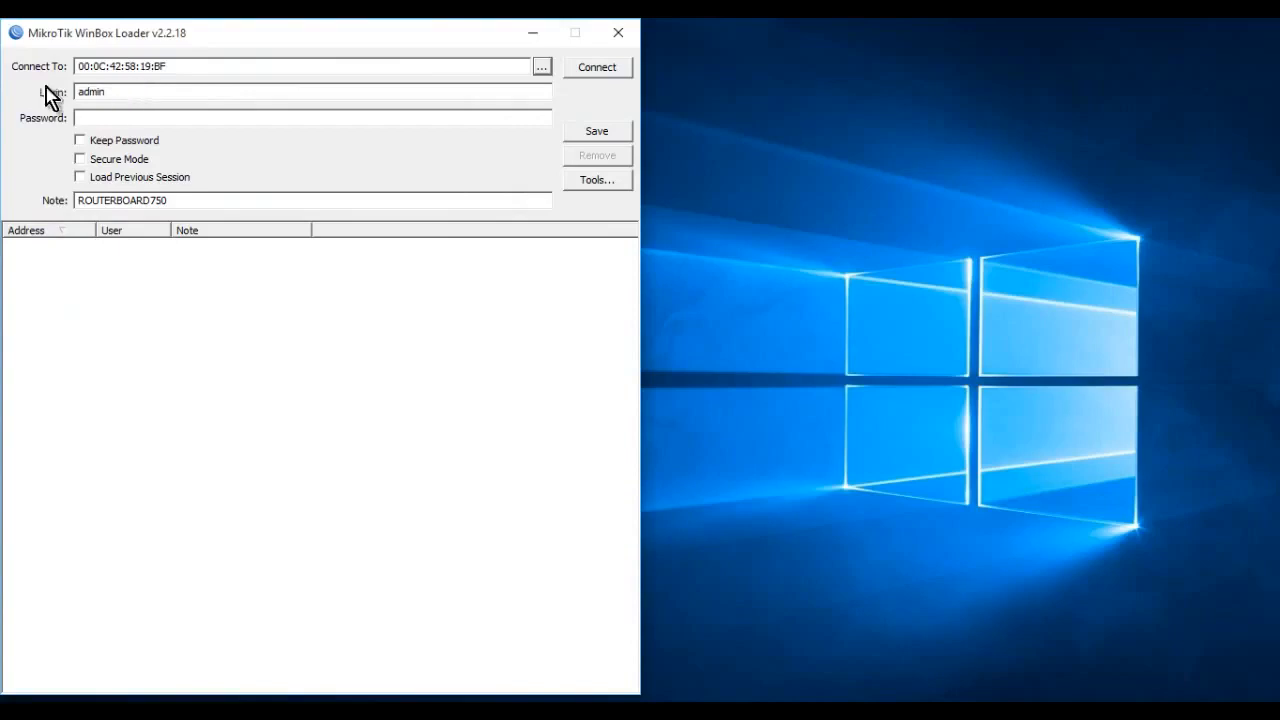
click(591, 72)
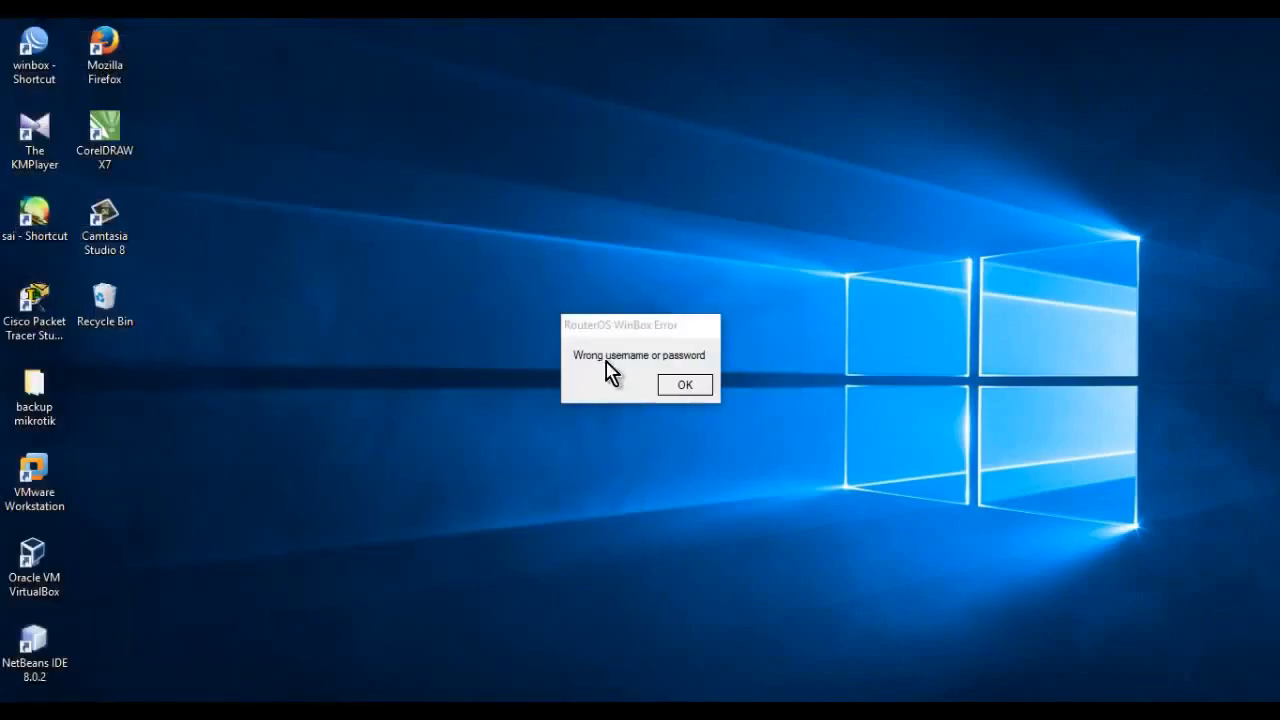
click(684, 388)
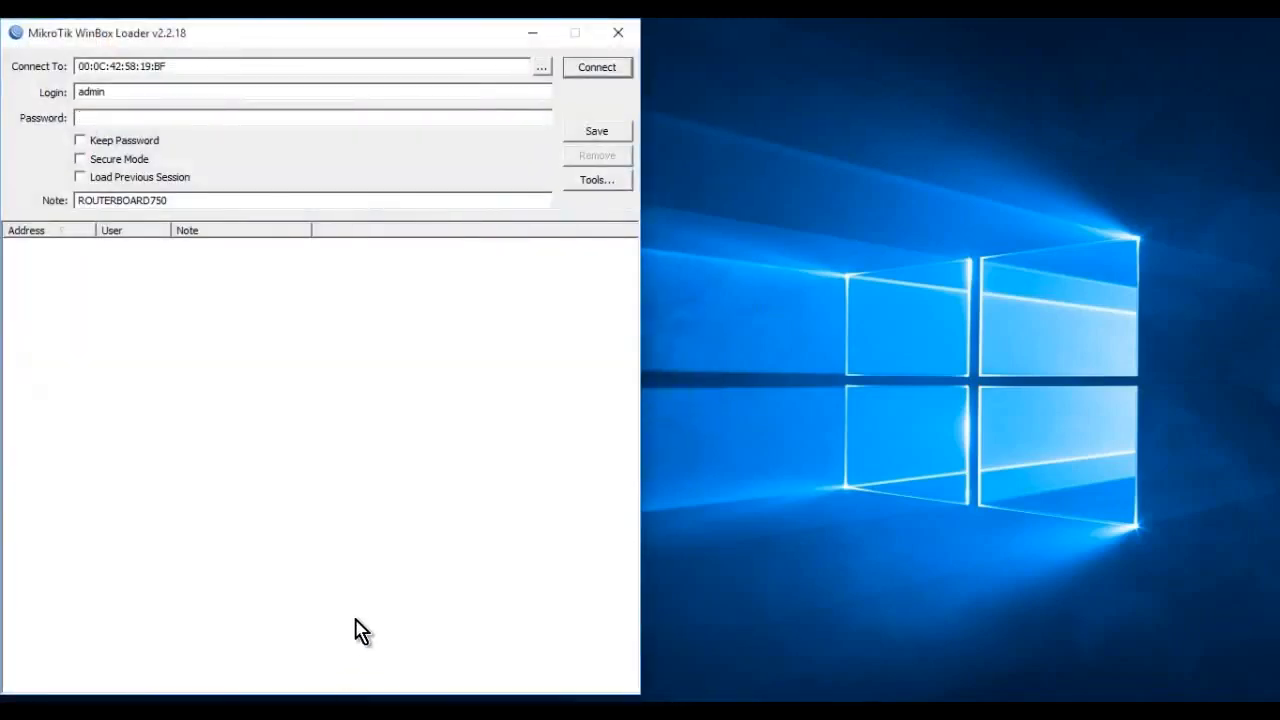
Connect to the router as NETWORK with the account password, and maximize the session window
drag(272, 88, 5, 95)
key(Return)
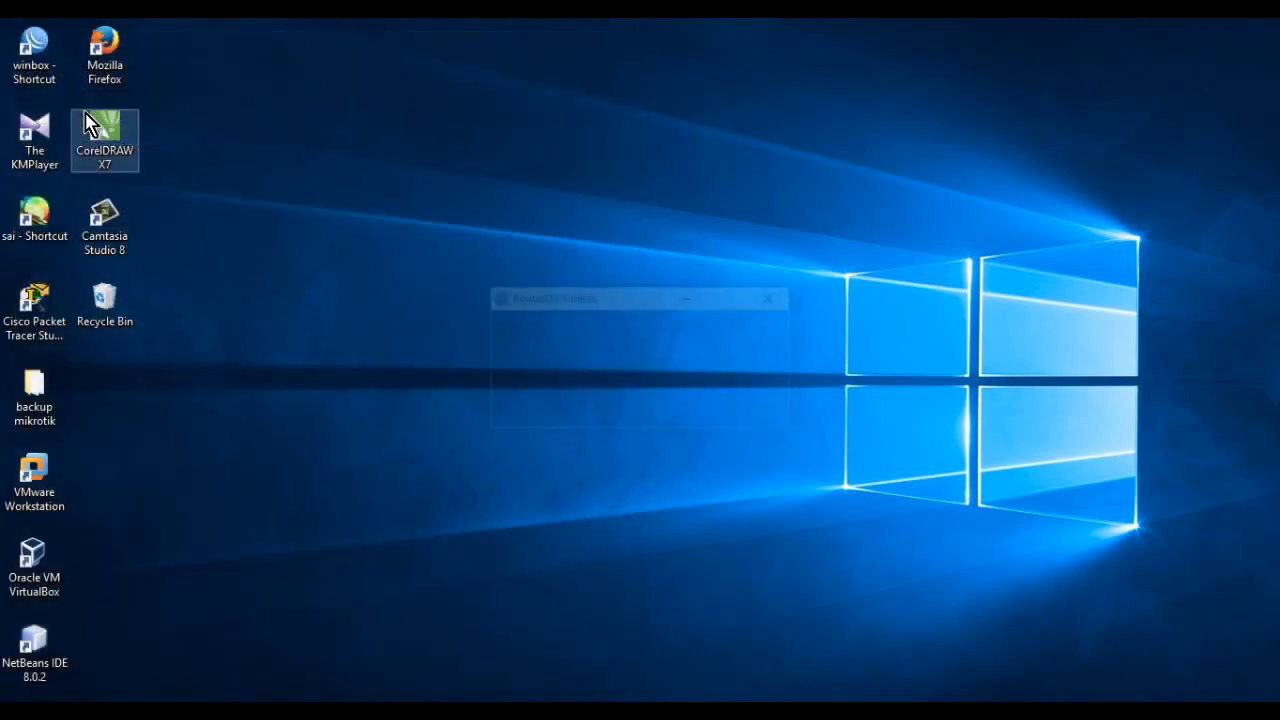
drag(812, 140, 791, 109)
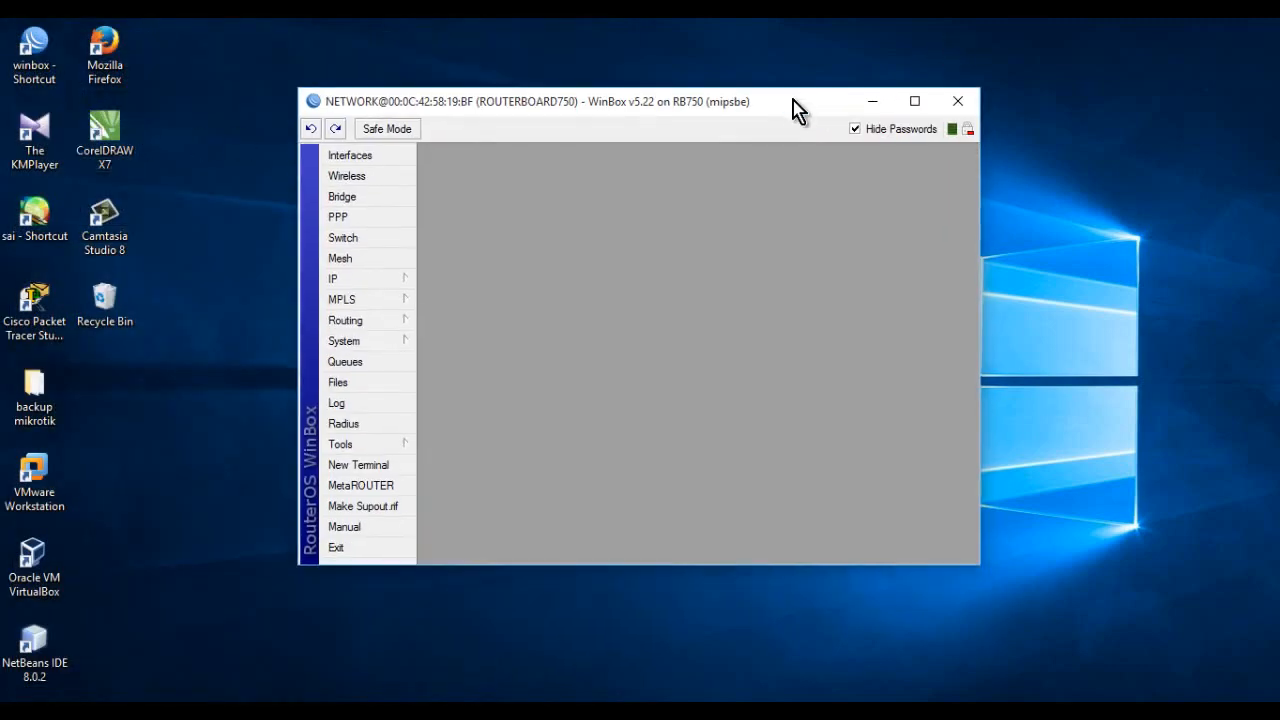
click(916, 103)
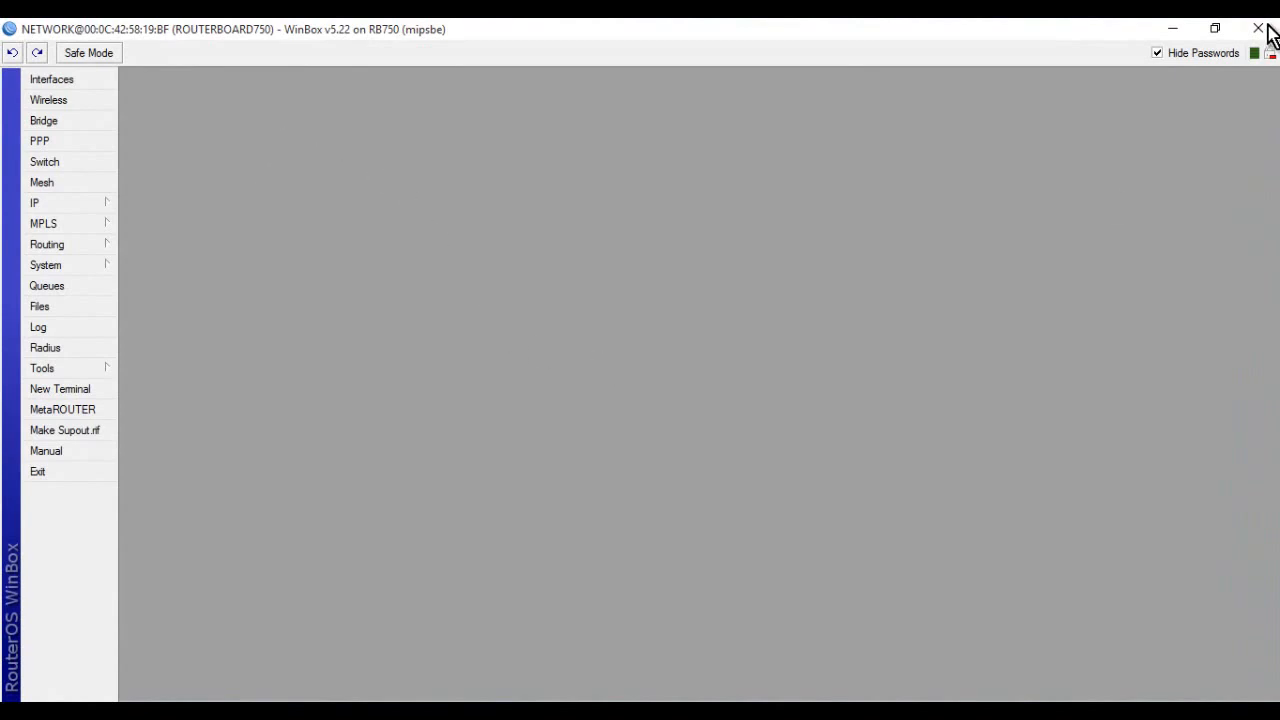
click(1177, 32)
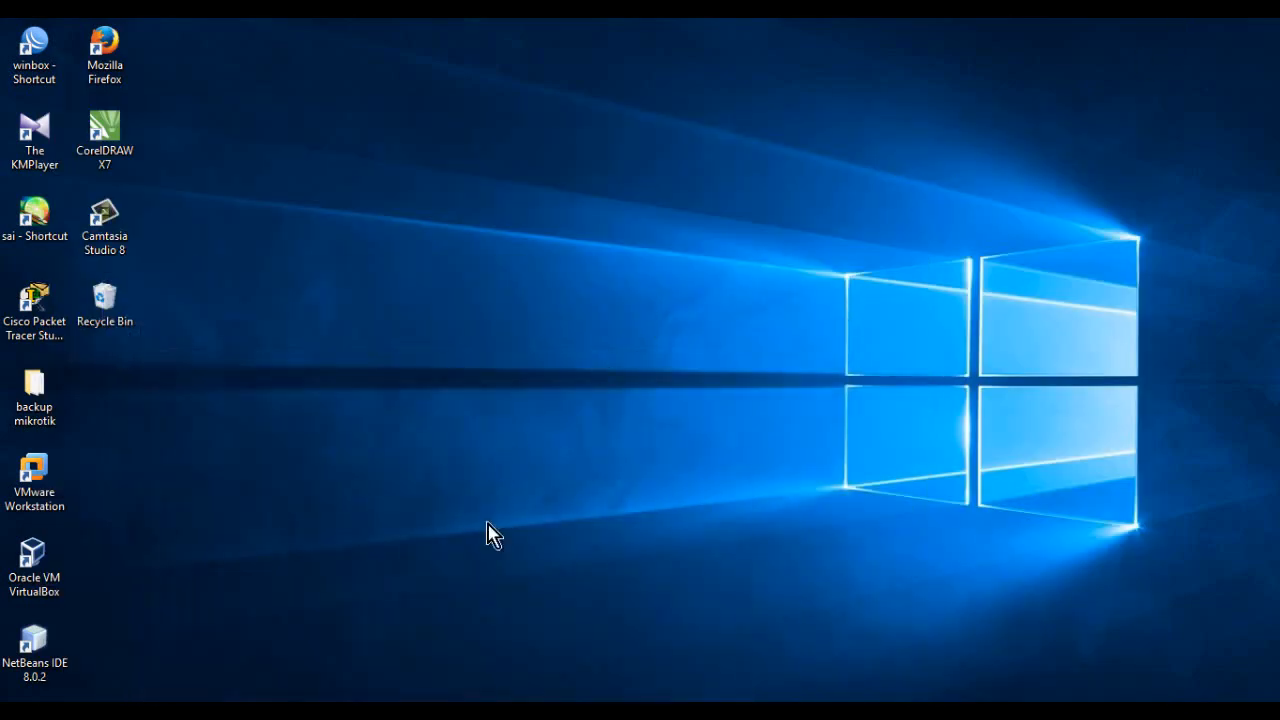
click(400, 714)
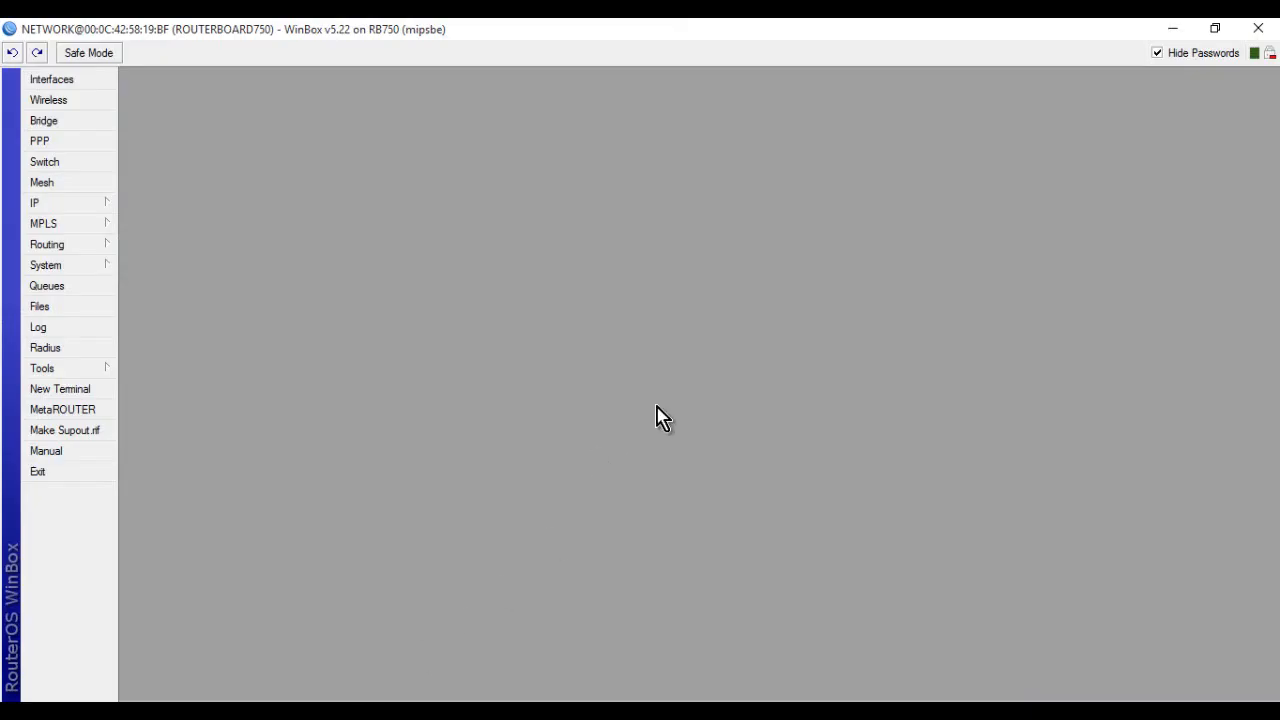